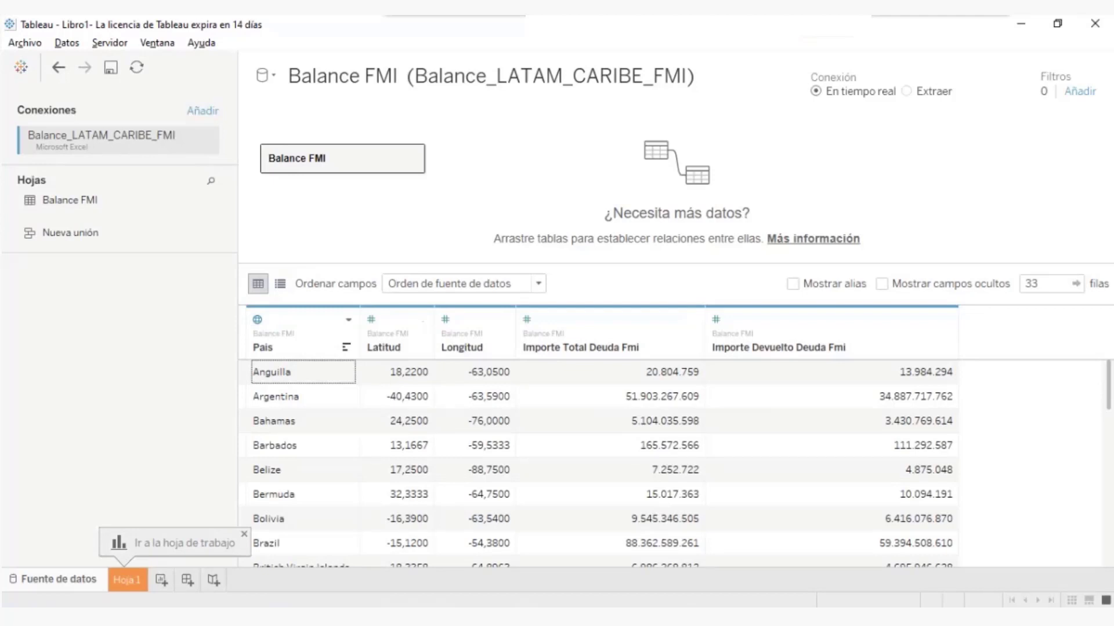
- Check the data type and geographic role options of the Pais field in the data source
left_click(258, 319)
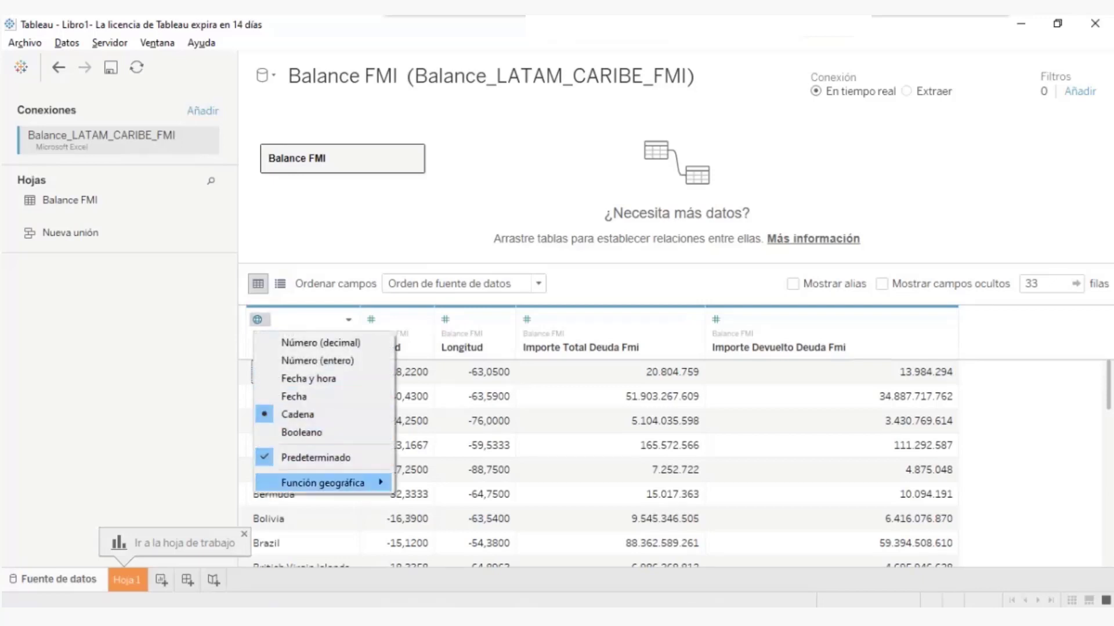
mouse_move(322, 482)
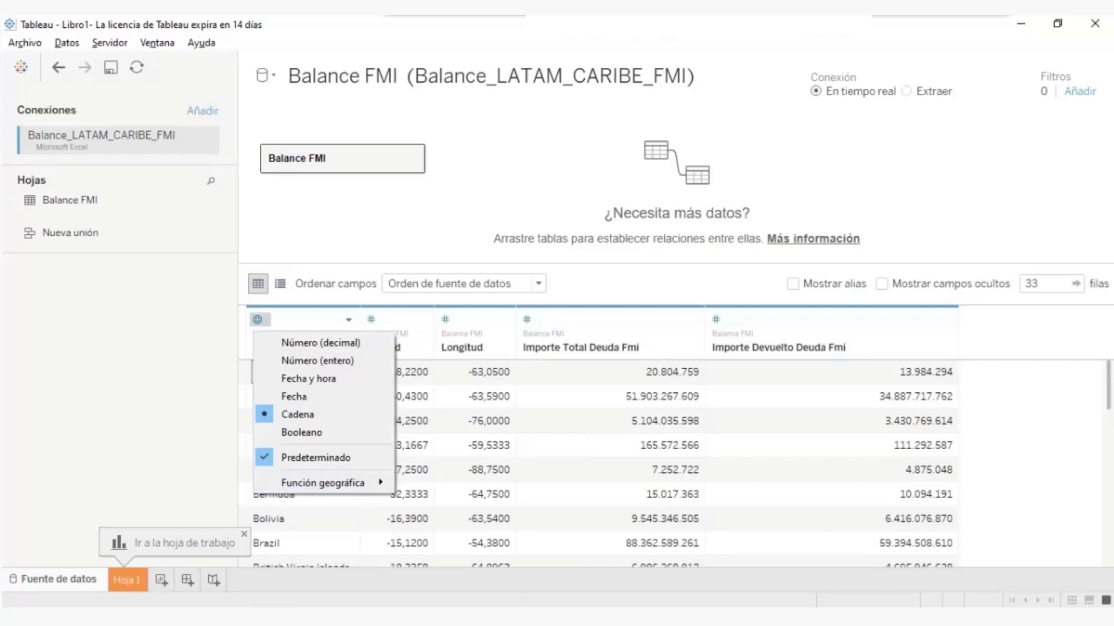
left_click(259, 320)
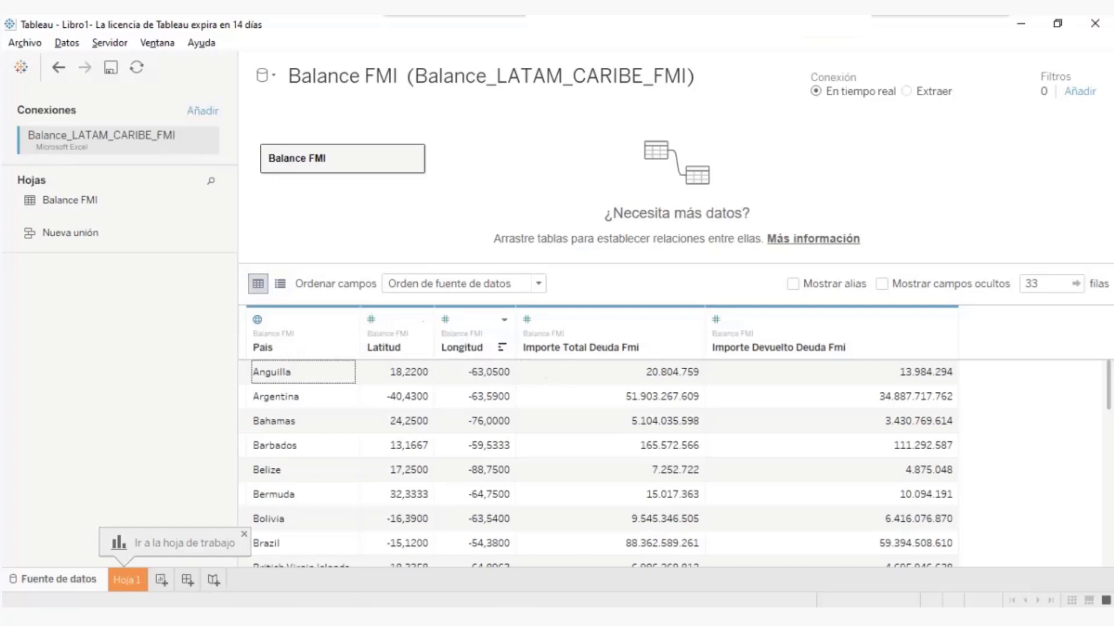
- Assign the geographic role Latitud to the Latitud field in the data source
left_click(370, 320)
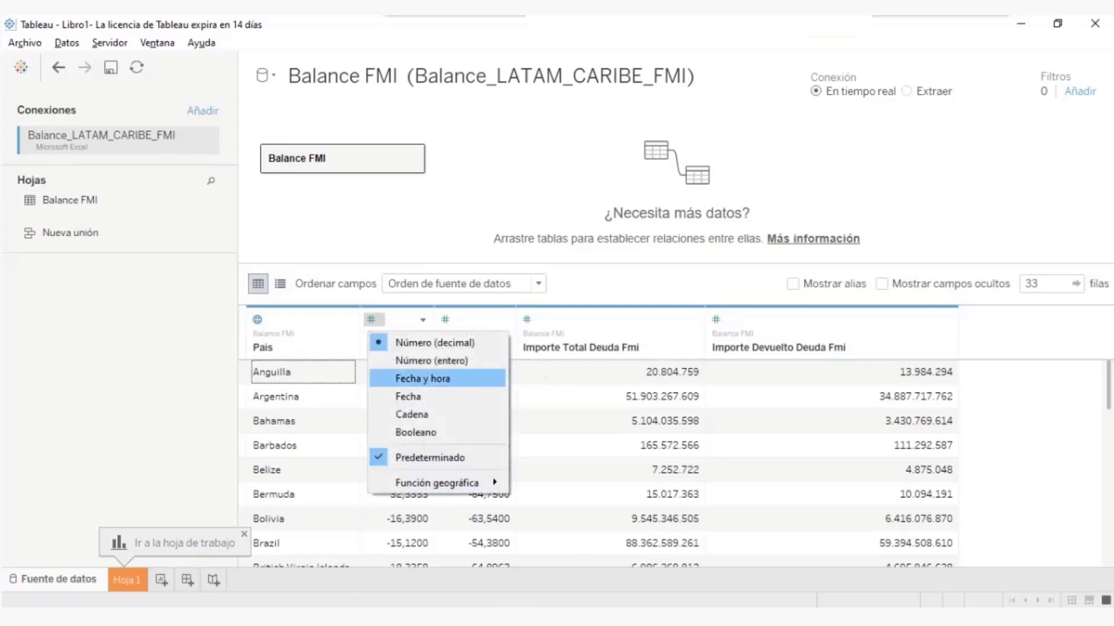
mouse_move(436, 483)
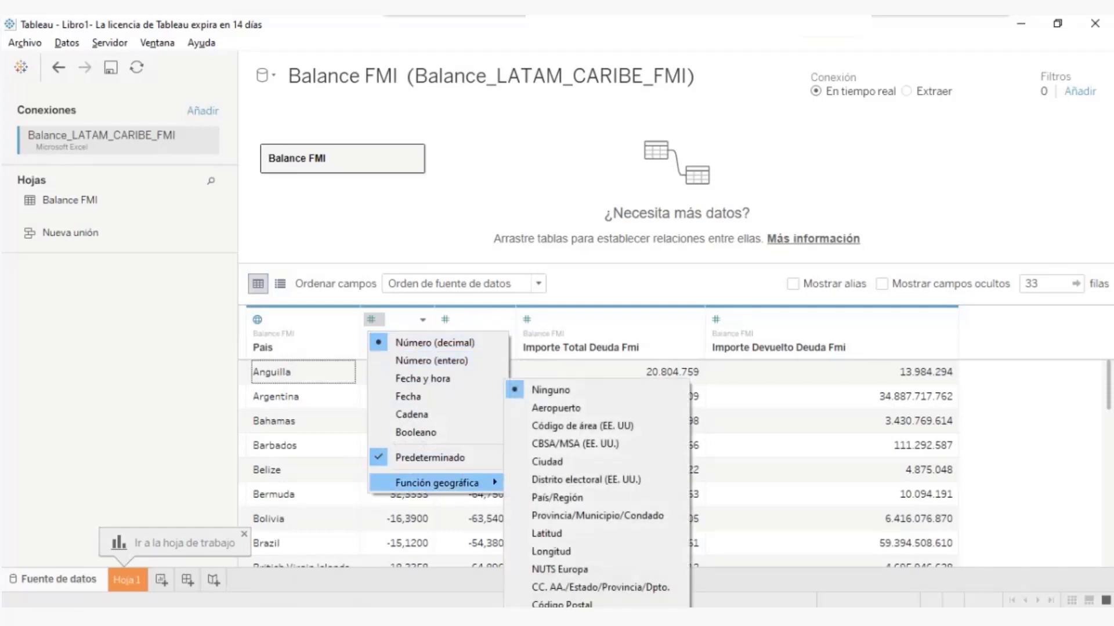
left_click(399, 321)
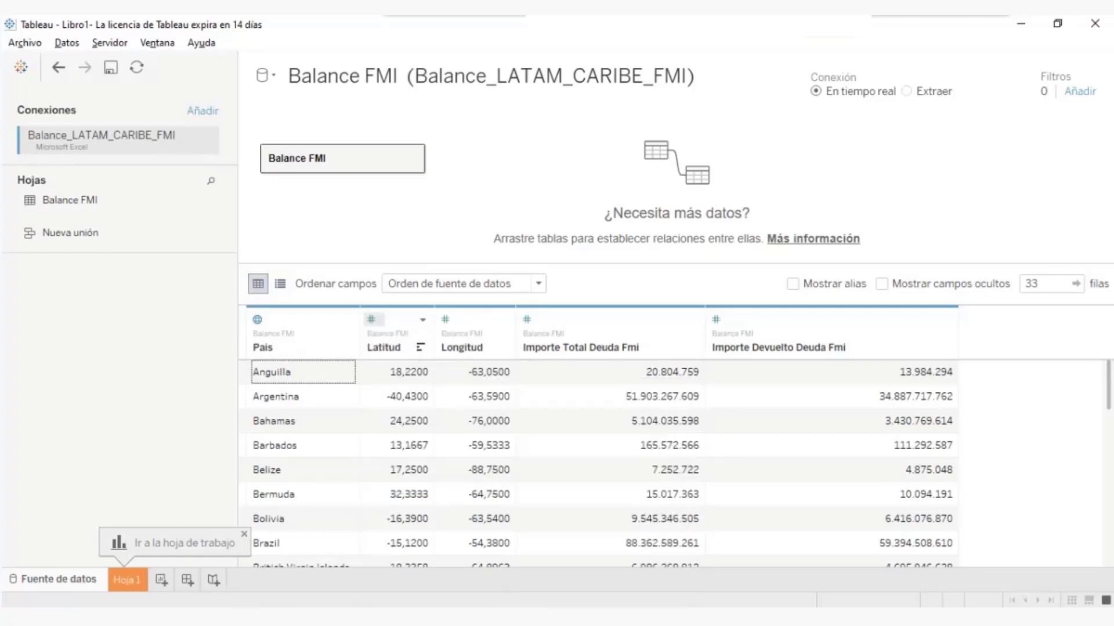
left_click(372, 320)
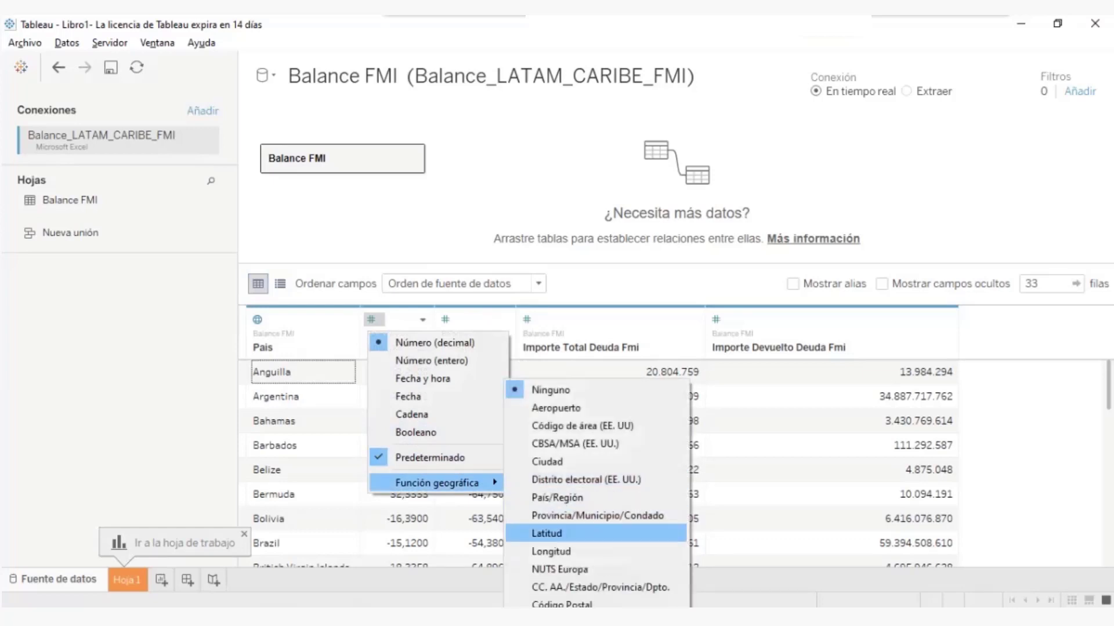
left_click(547, 533)
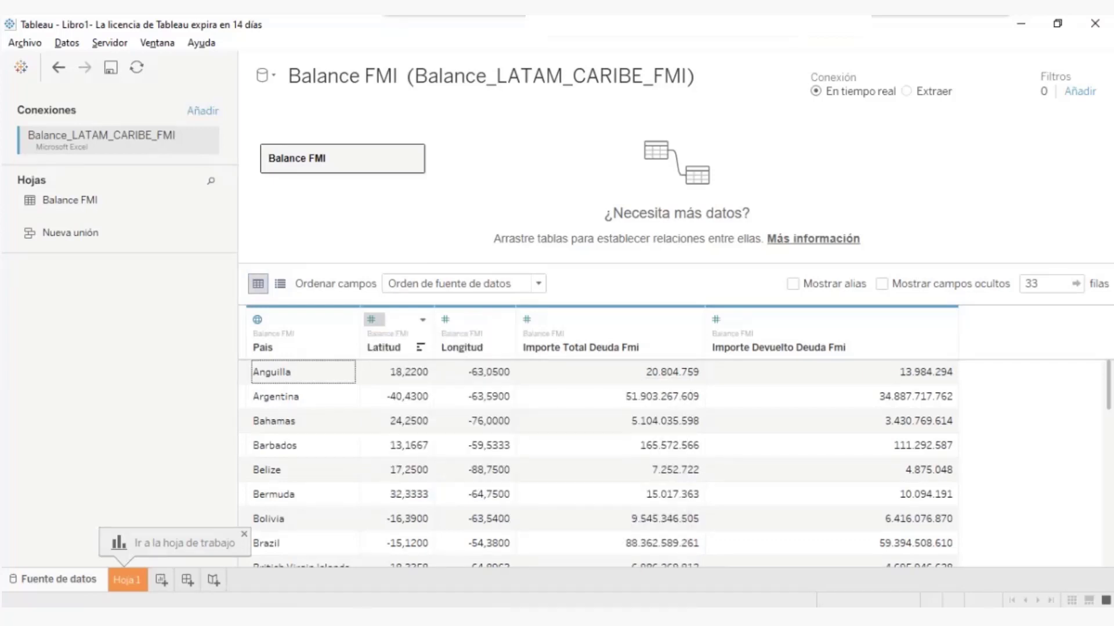
- Assign the geographic role Longitud to the Longitud field in the data source
left_click(444, 320)
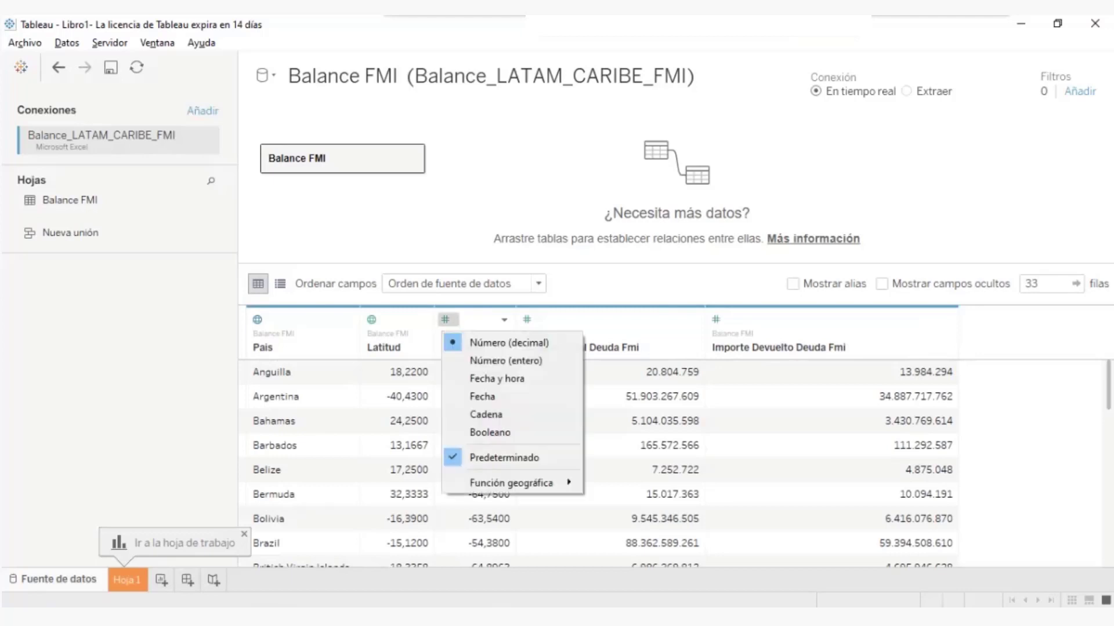
mouse_move(511, 483)
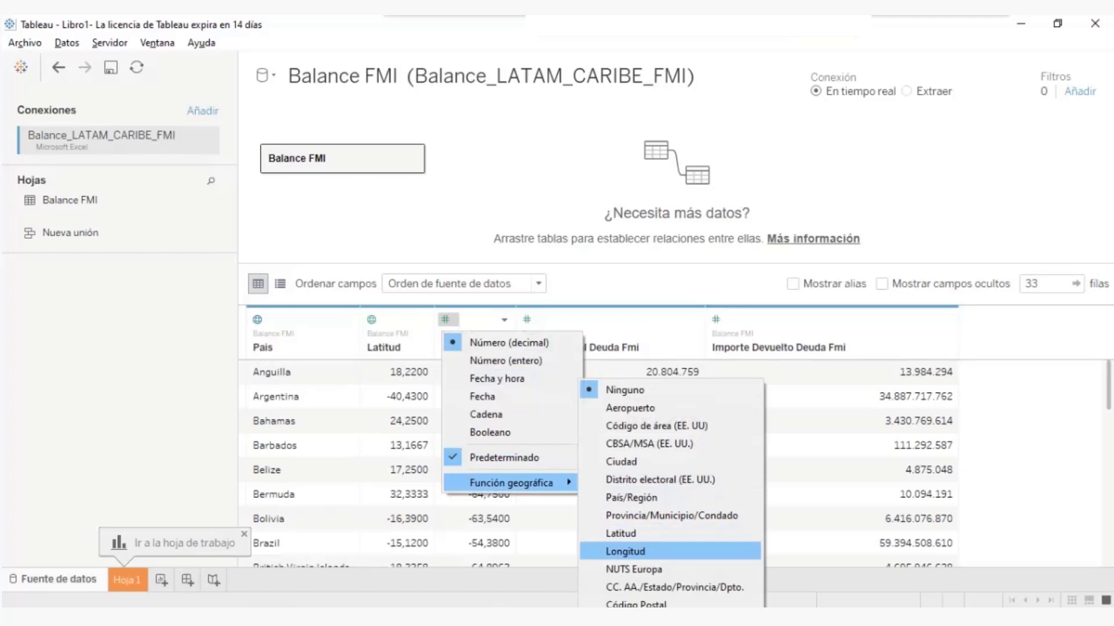
left_click(625, 551)
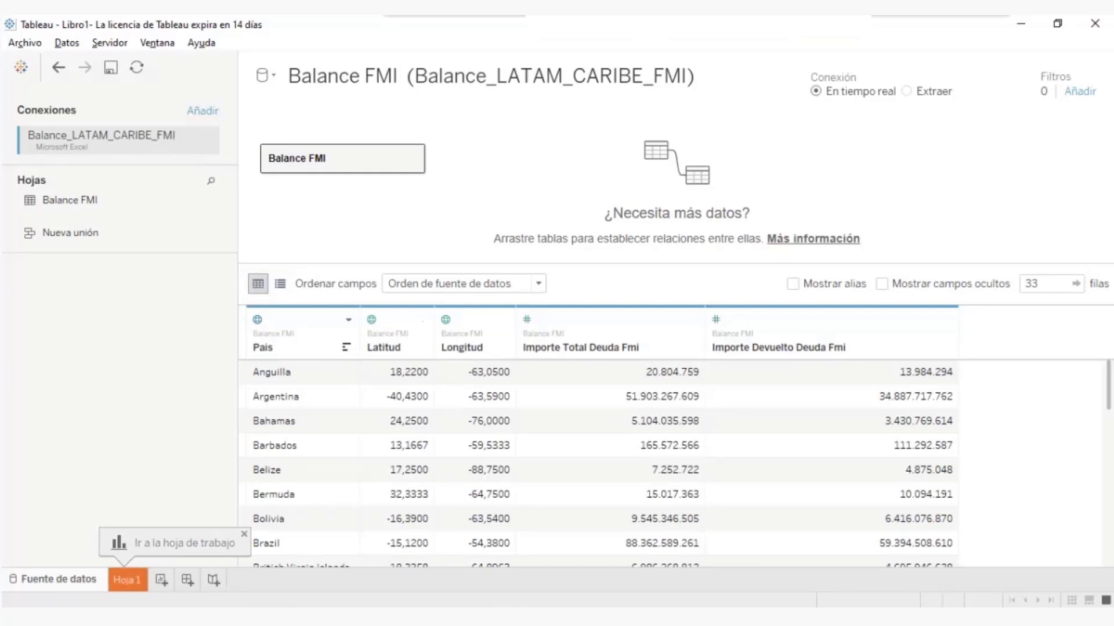
- Widen the data pane in Hoja 1 and map the countries by adding the Pais field to the view
left_click(128, 580)
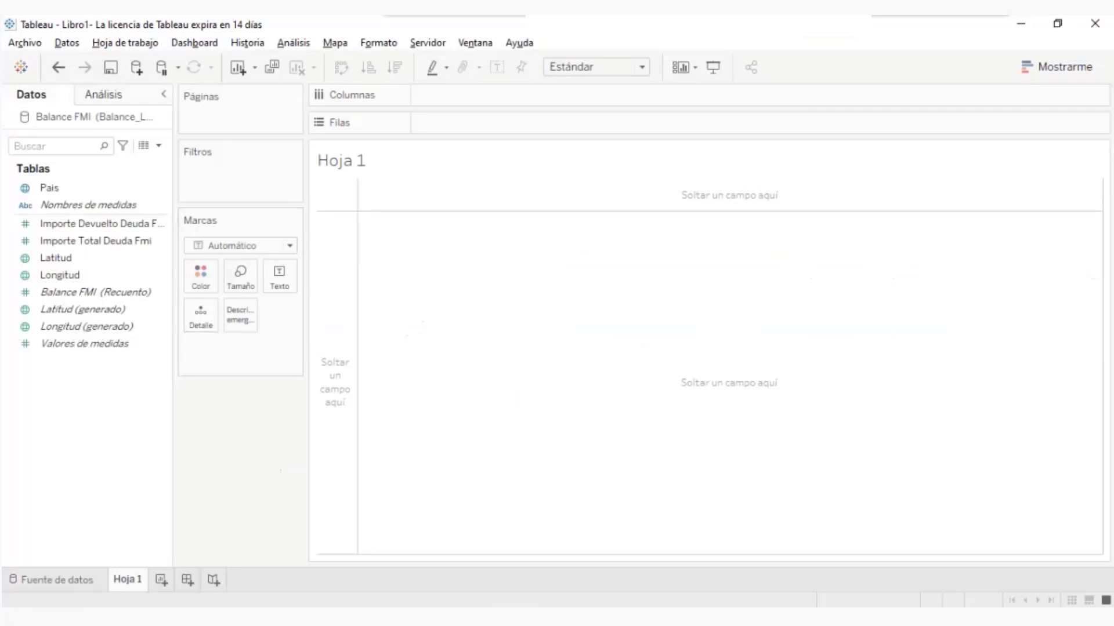
left_click_drag(186, 294, 216, 294)
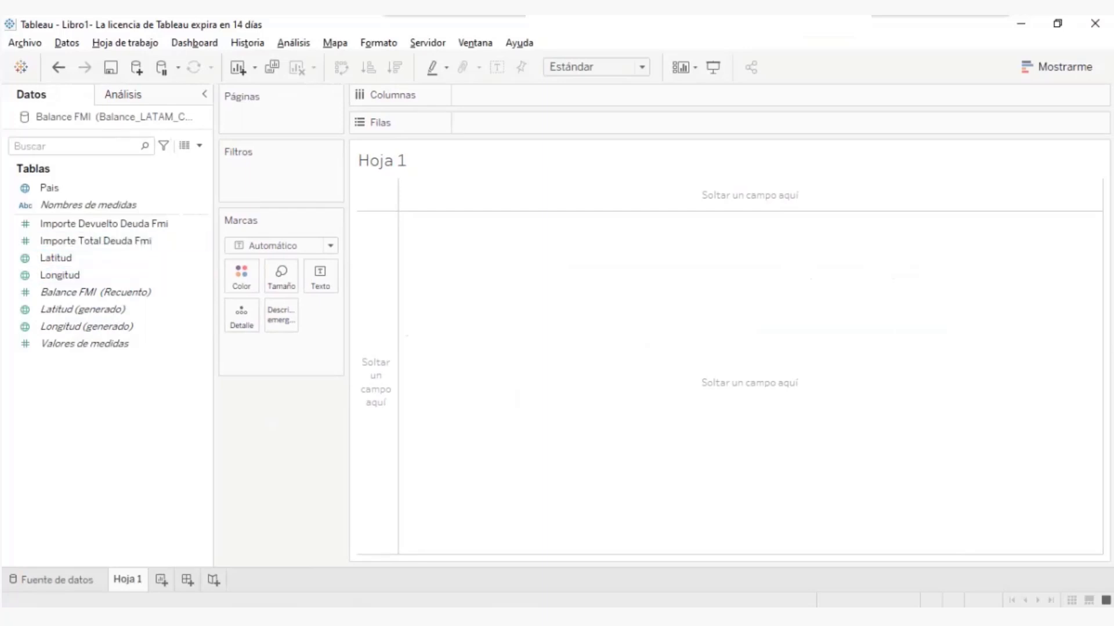
left_click(56, 580)
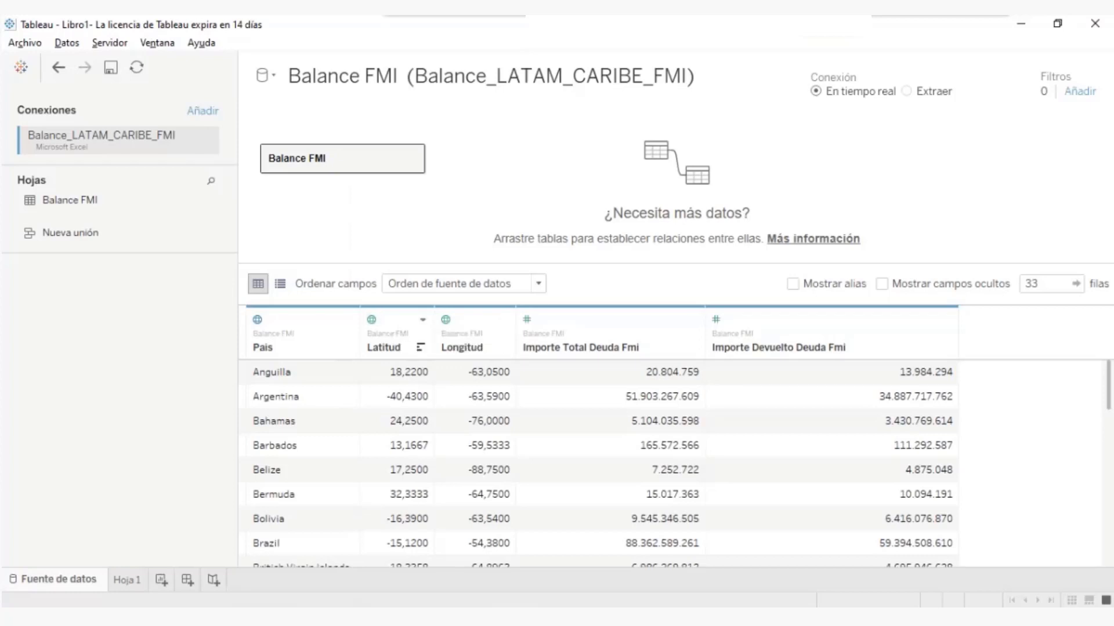
left_click(127, 580)
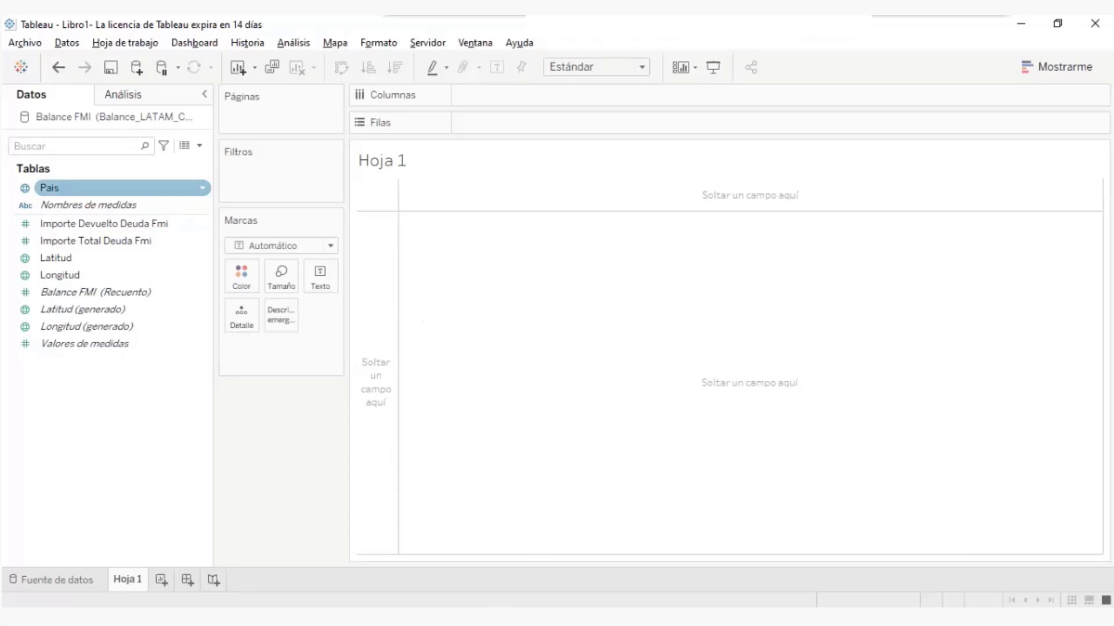
left_click(87, 188)
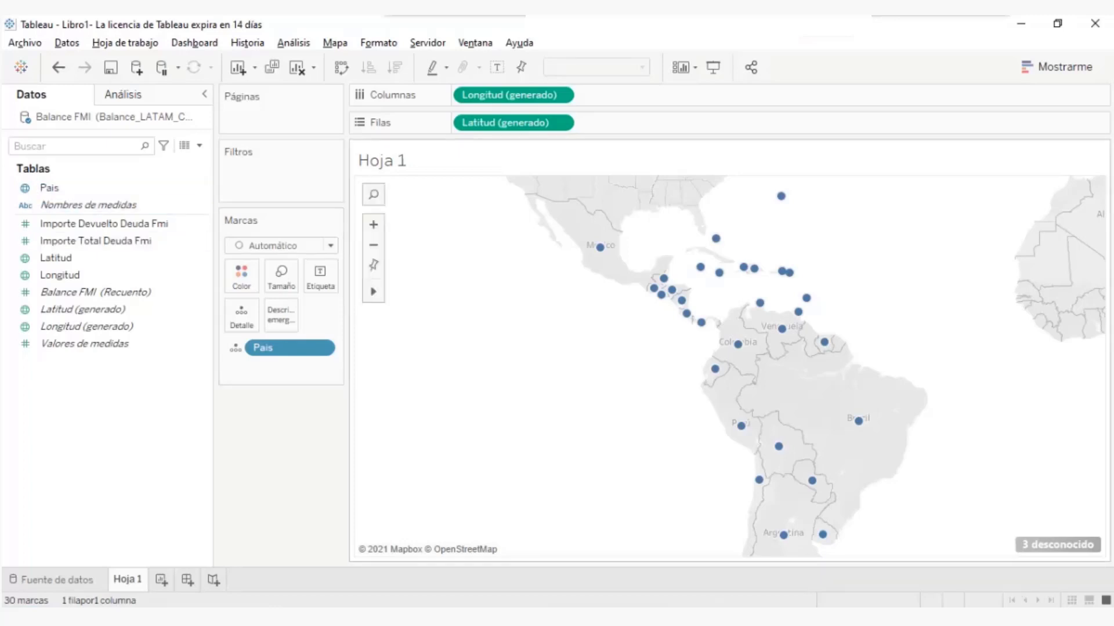
- Create a second worksheet, place Pais on its canvas to build a map, and compare it with Hoja 1
left_click(162, 580)
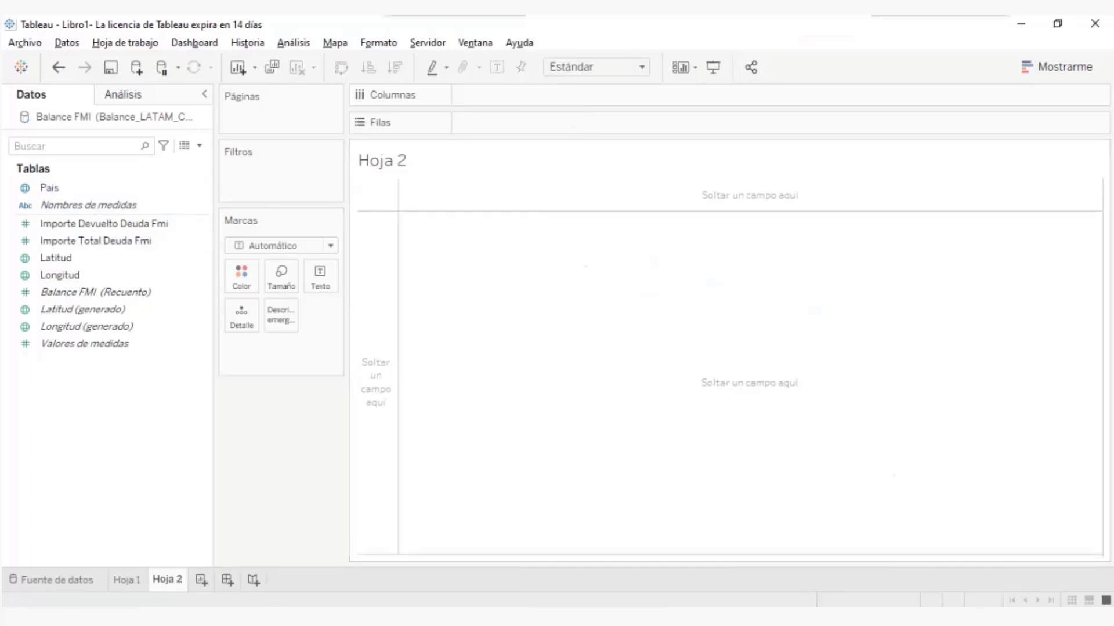
left_click_drag(49, 187, 582, 293)
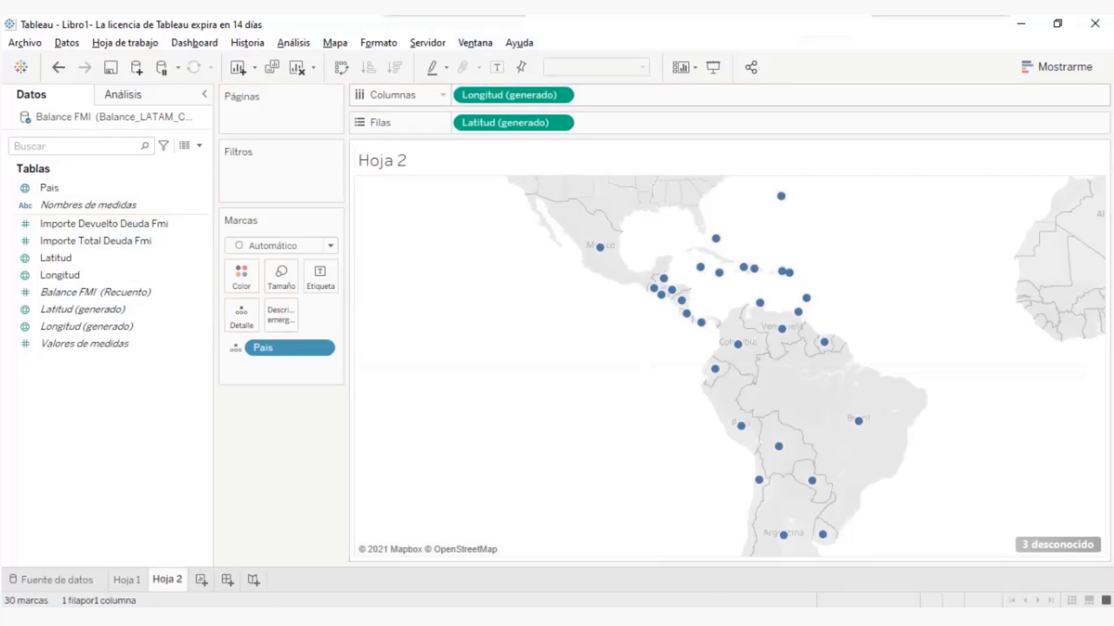
left_click(127, 580)
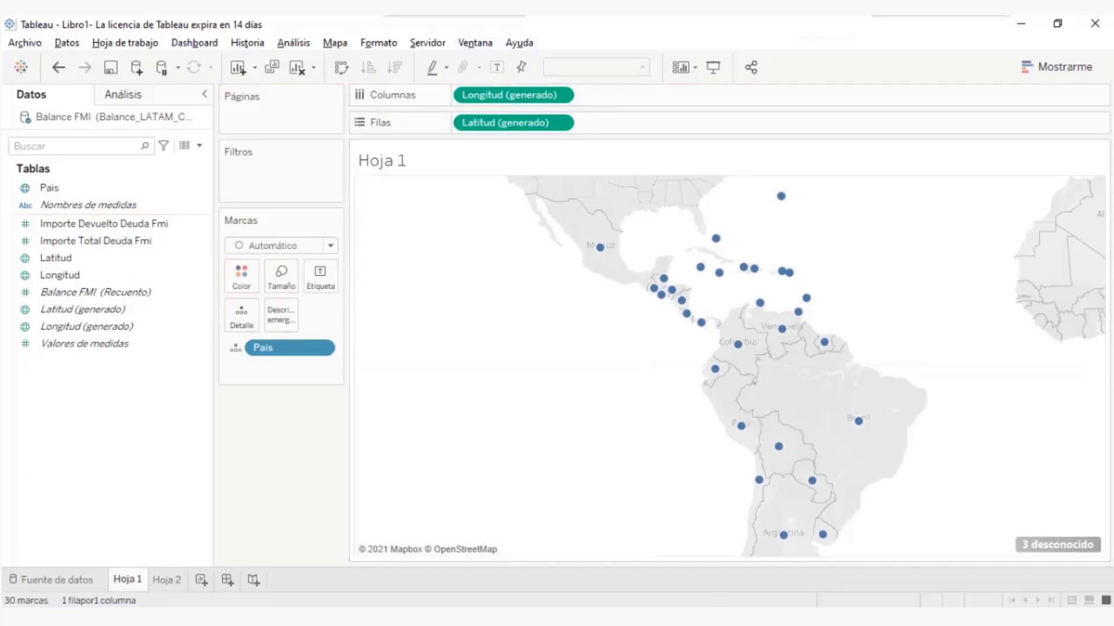
left_click(116, 187)
left_click(167, 579)
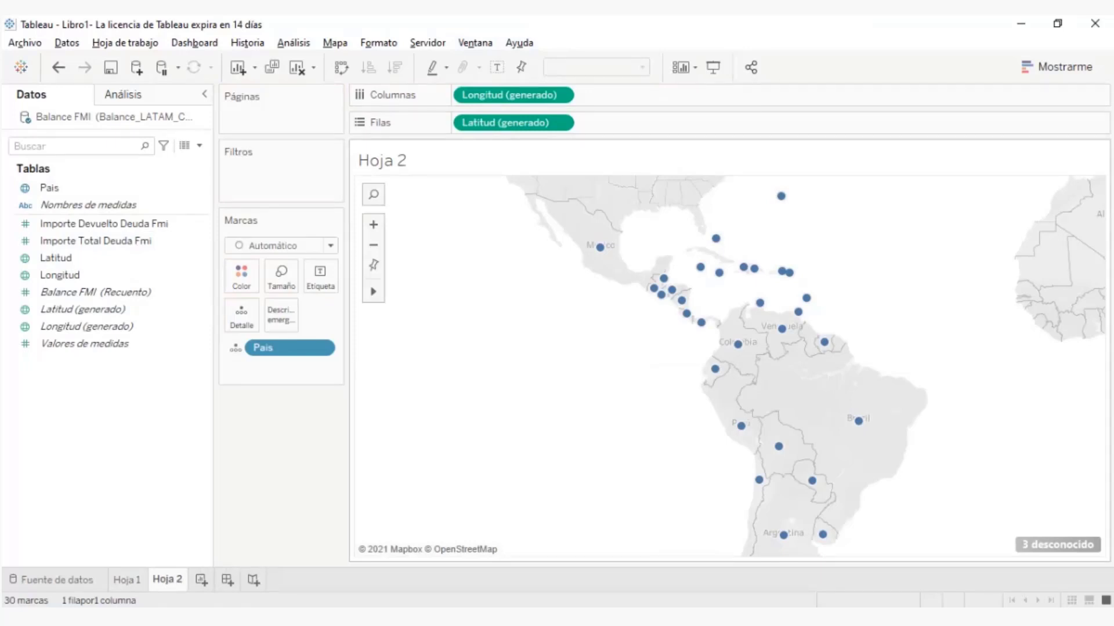
- Review the Balance FMI source rows and inspect the options for handling unknown Pais locations in Hoja 2
left_click(57, 580)
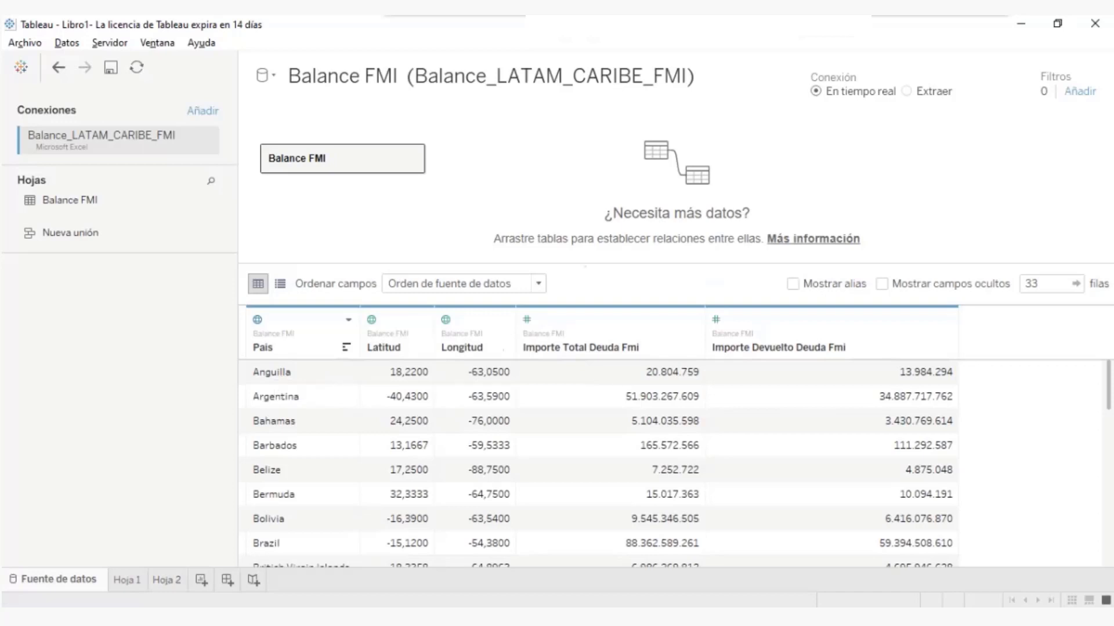
left_click(167, 580)
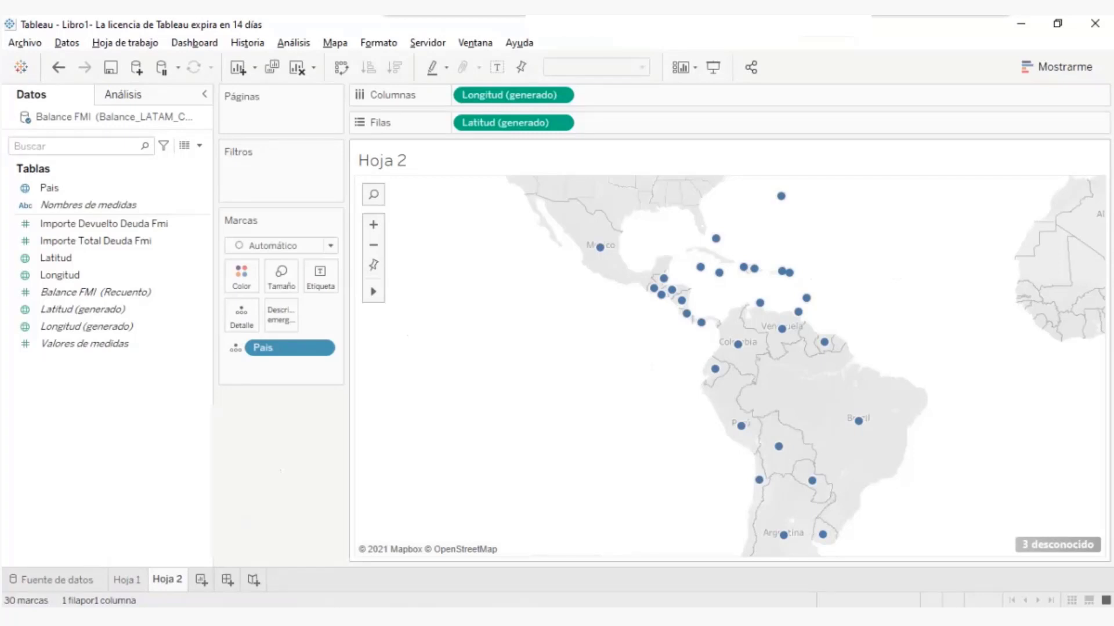
left_click(57, 580)
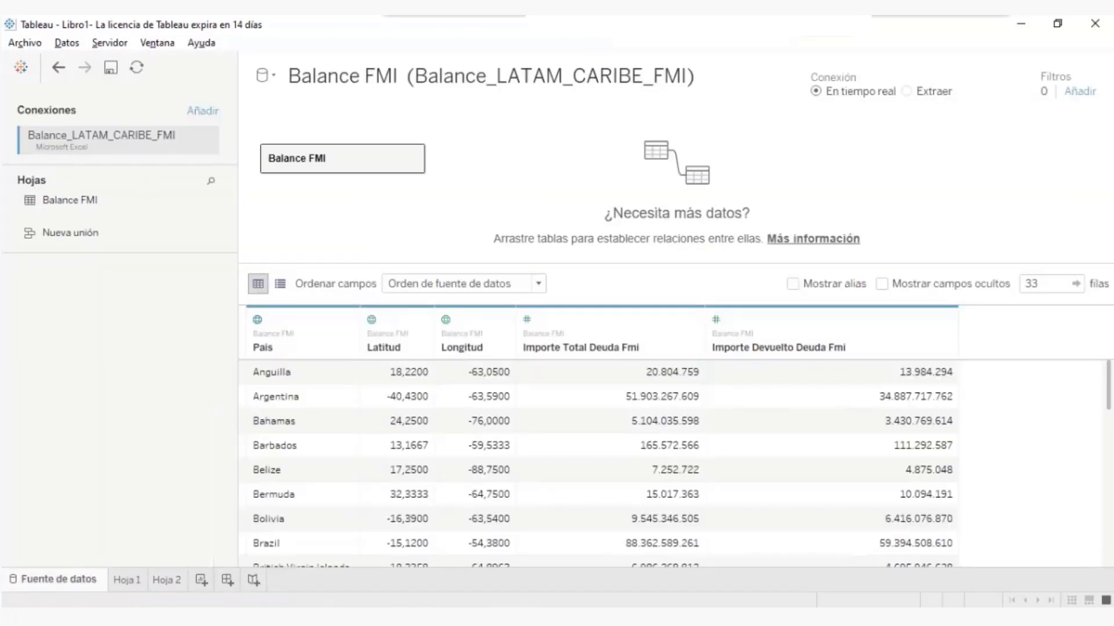
scroll(601, 464, "down", 8)
scroll(600, 464, "up", 10)
left_click(167, 580)
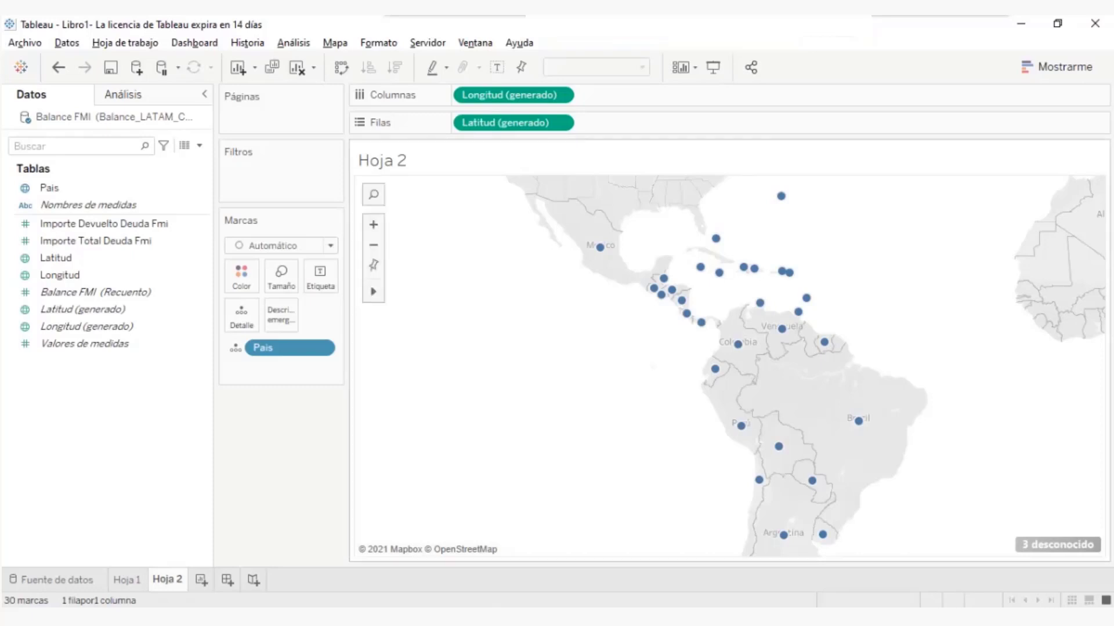
left_click(1058, 544)
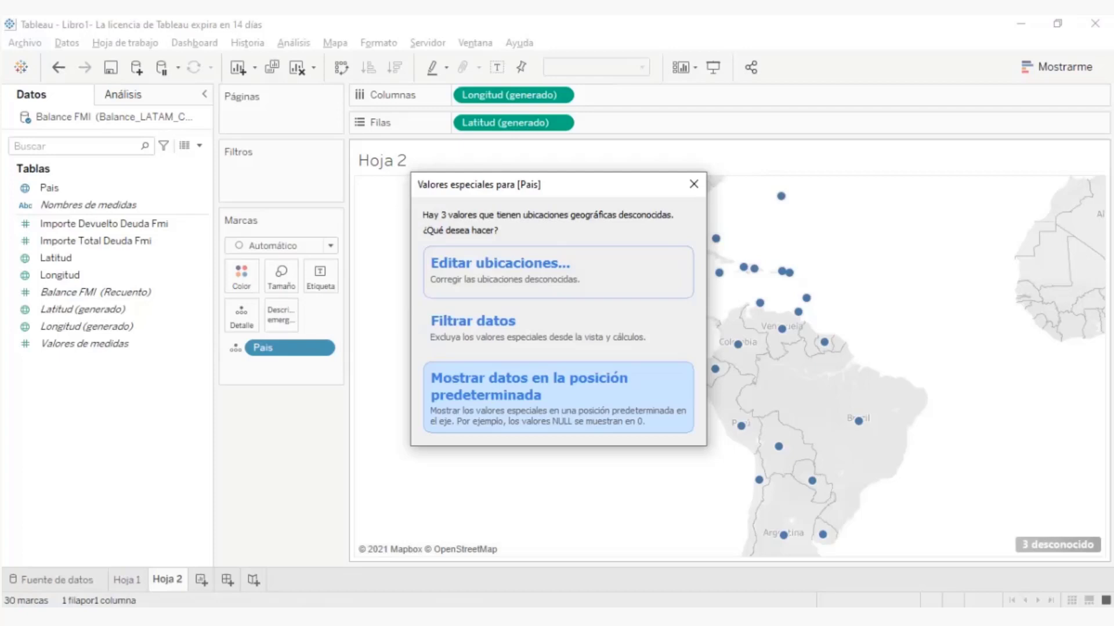
left_click(693, 184)
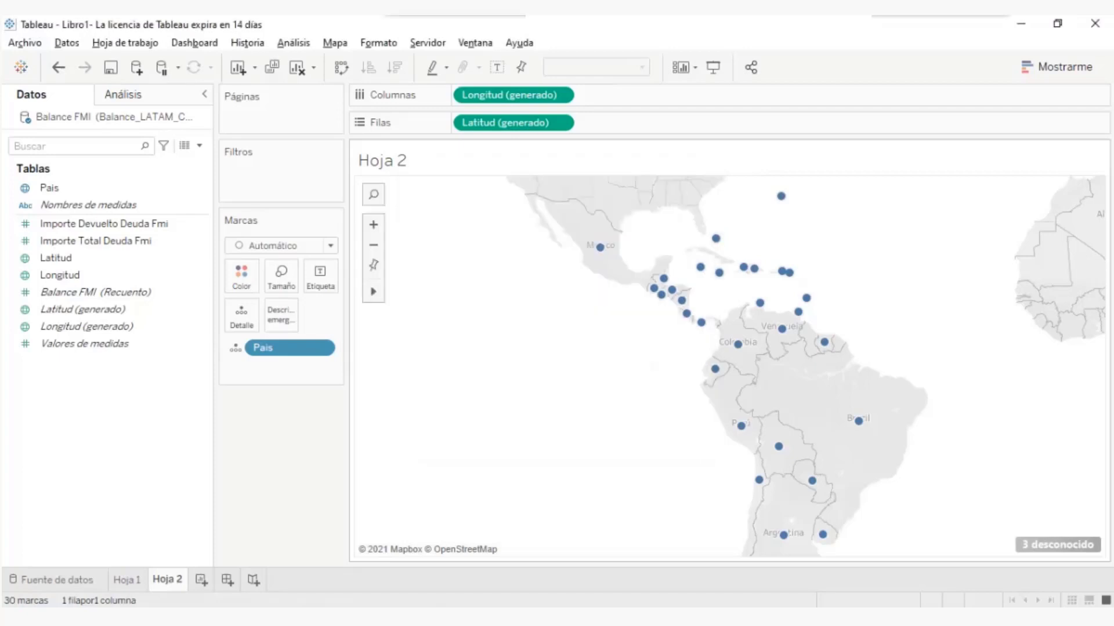
- Create a third worksheet and place Longitud on the columns and Latitud on the rows
key("ctrl+m")
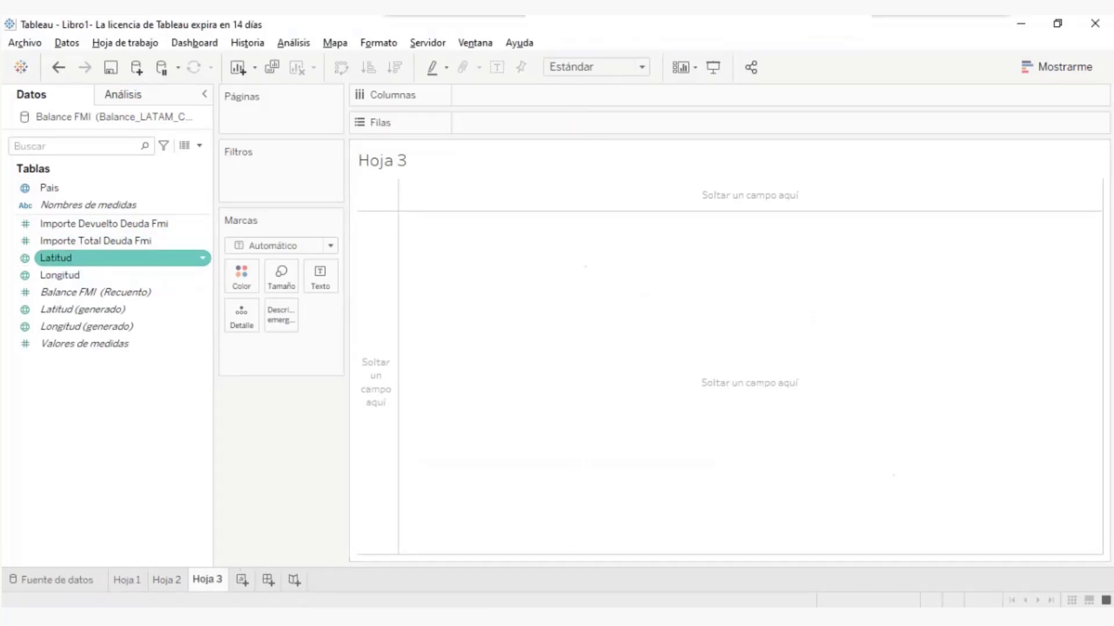
left_click(167, 580)
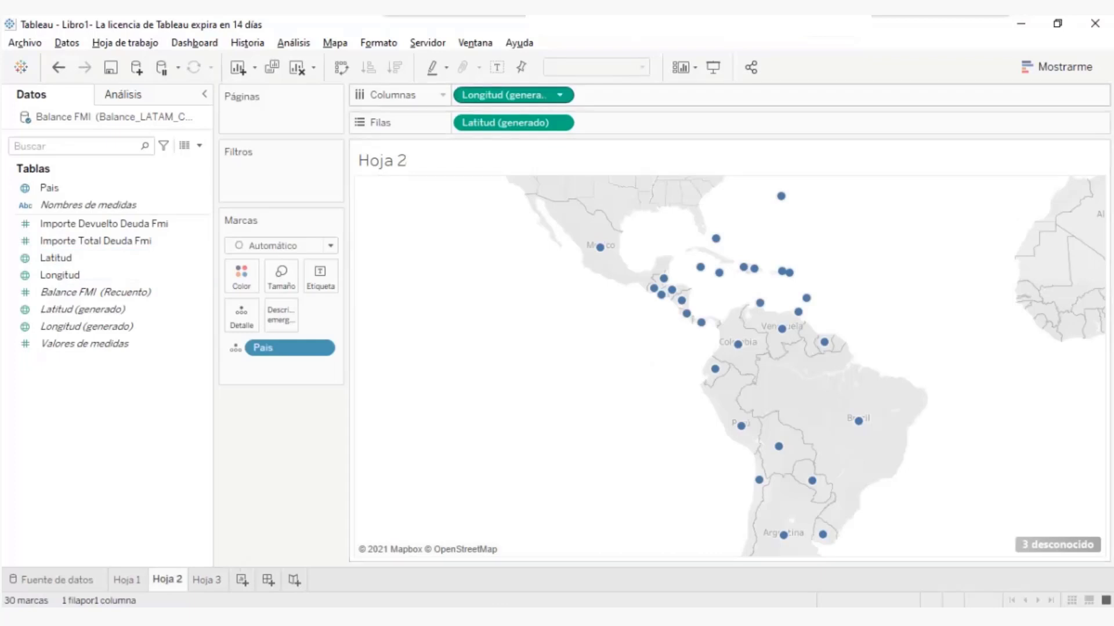
left_click(207, 580)
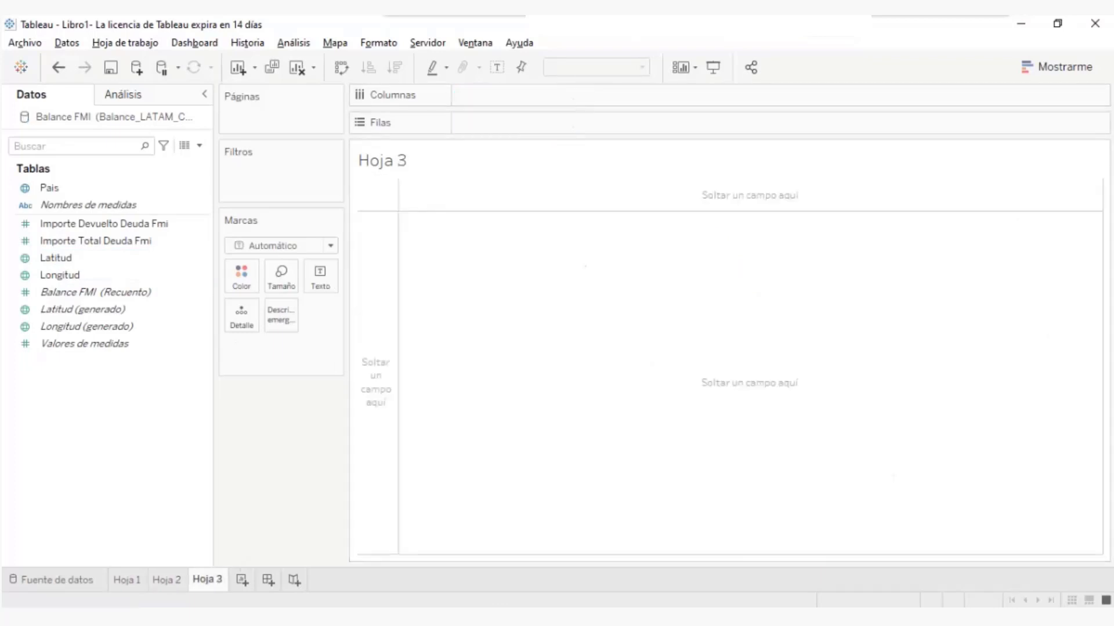
mouse_move(59, 275)
left_mouse_down()
mouse_move(212, 242)
mouse_move(487, 86)
mouse_move(459, 94)
left_mouse_up()
mouse_move(56, 258)
left_mouse_down()
mouse_move(529, 128)
mouse_move(516, 125)
left_mouse_up()
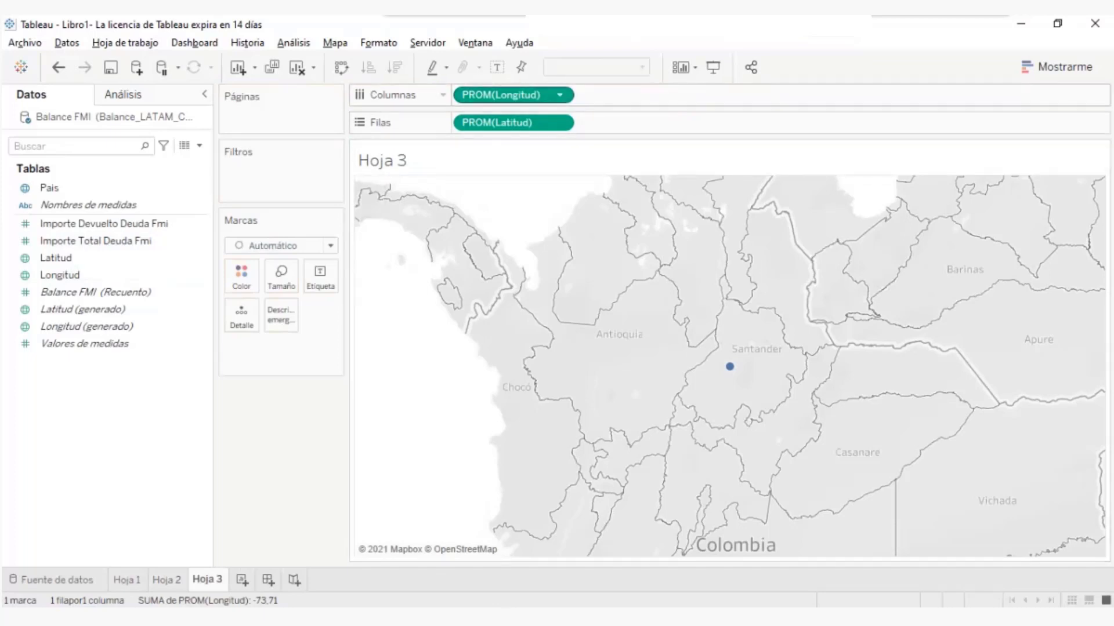
- Inspect the aggregation options of the Longitud measure on the columns of Hoja 3
left_click(83, 309)
left_click(560, 94)
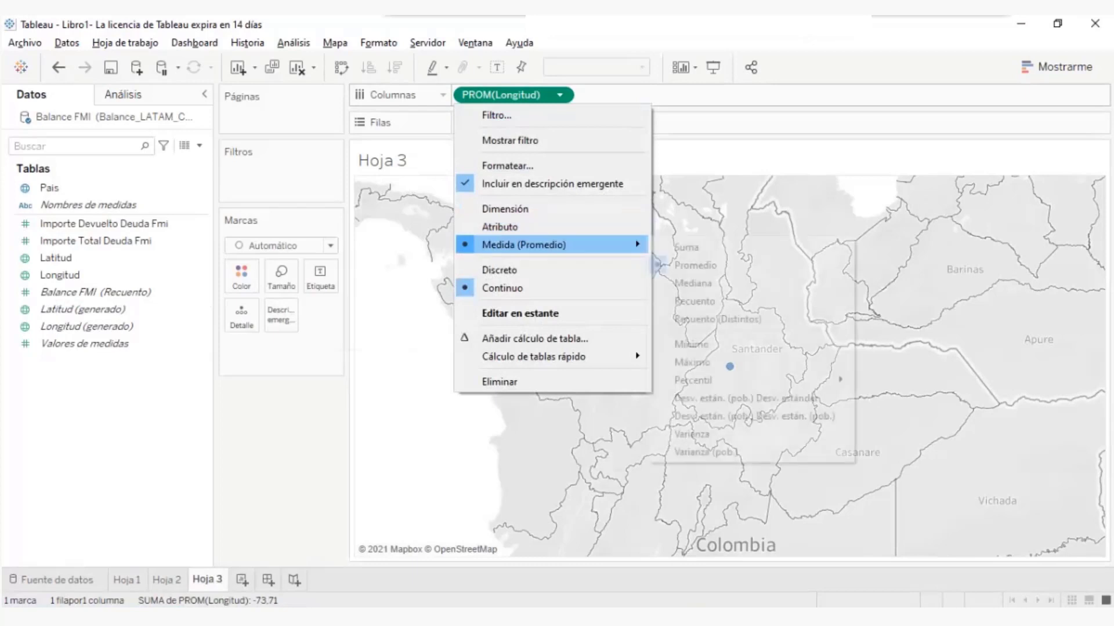
mouse_move(522, 244)
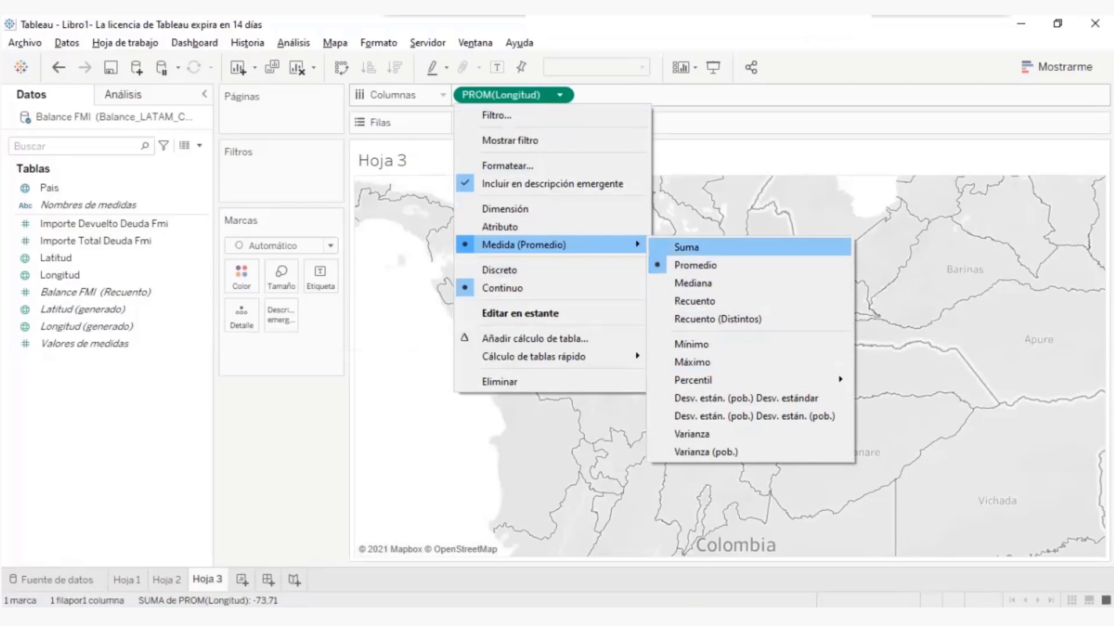
left_click(123, 259)
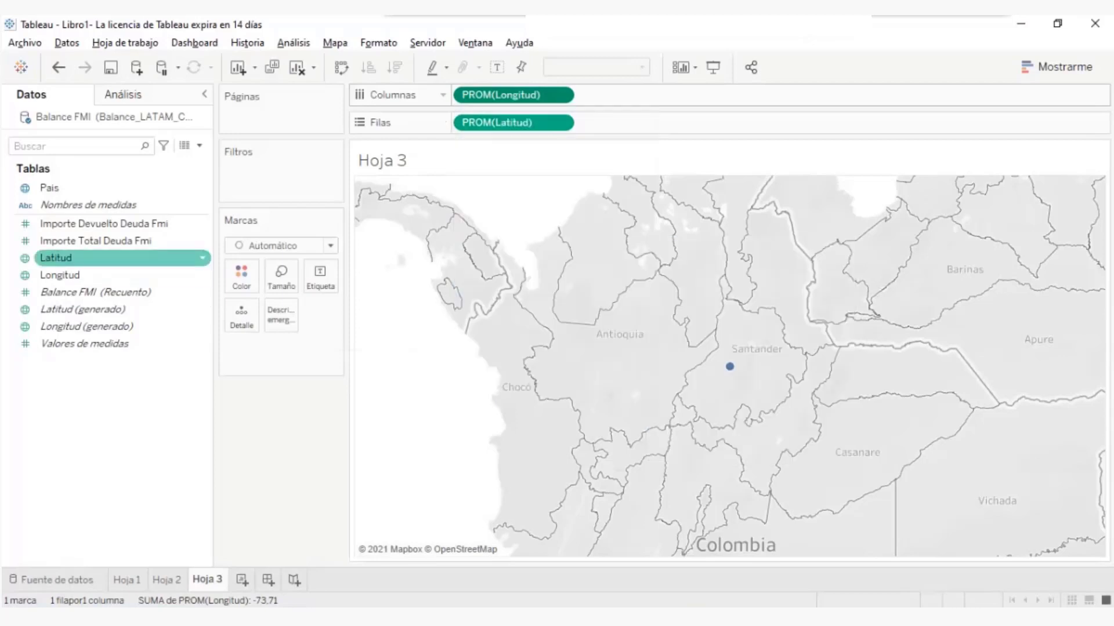
- Convert the Latitud field to a dimension
right_click(54, 258)
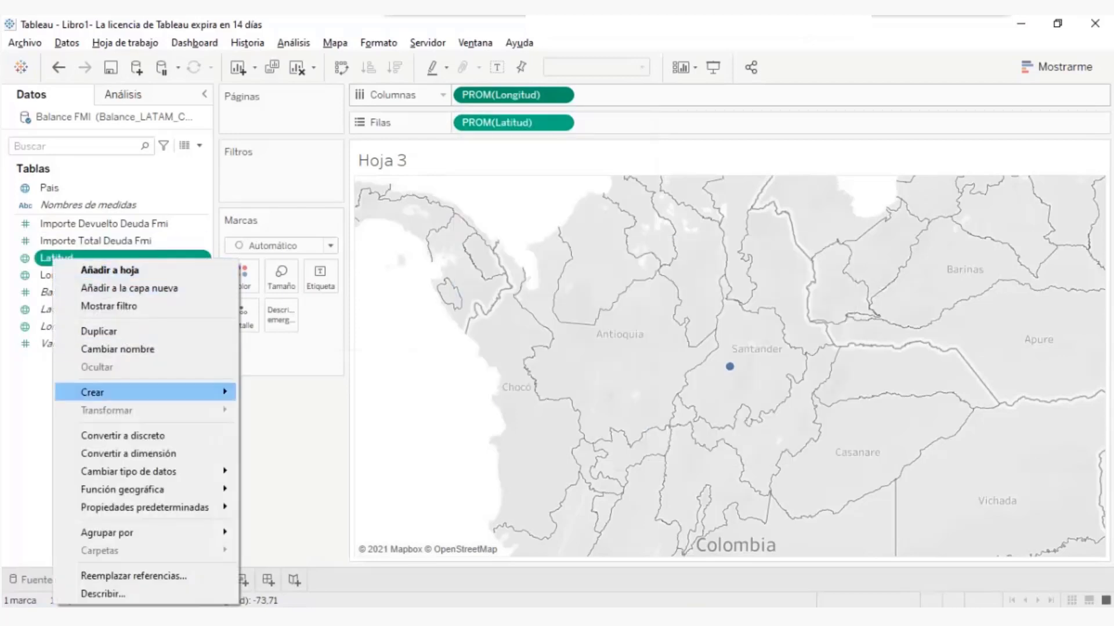
left_click(128, 453)
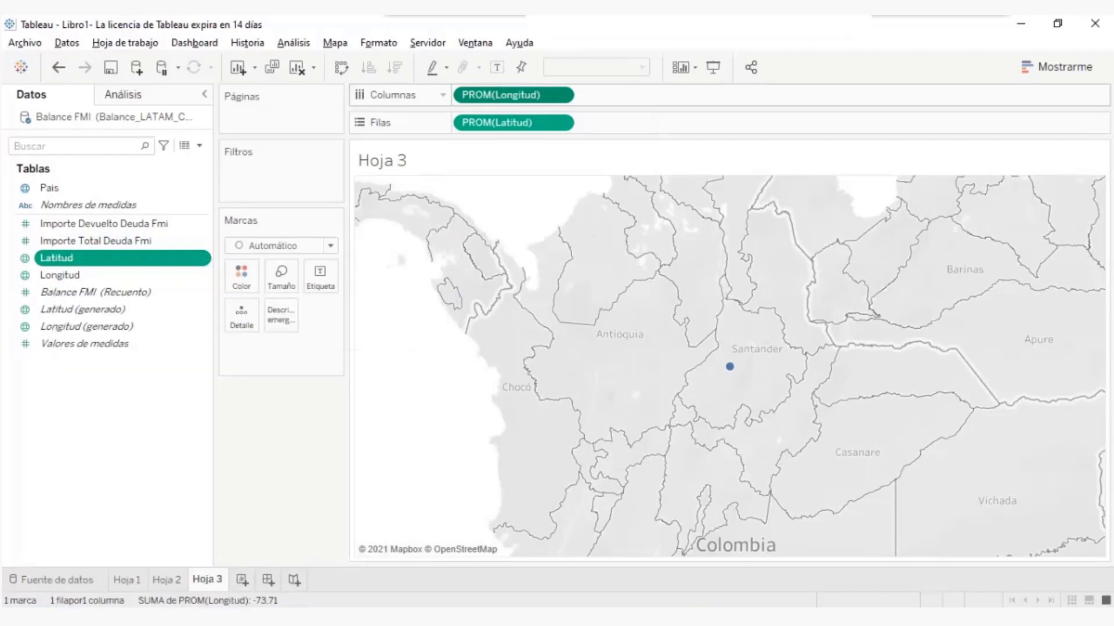
- Convert the Longitud field to a dimension
right_click(61, 276)
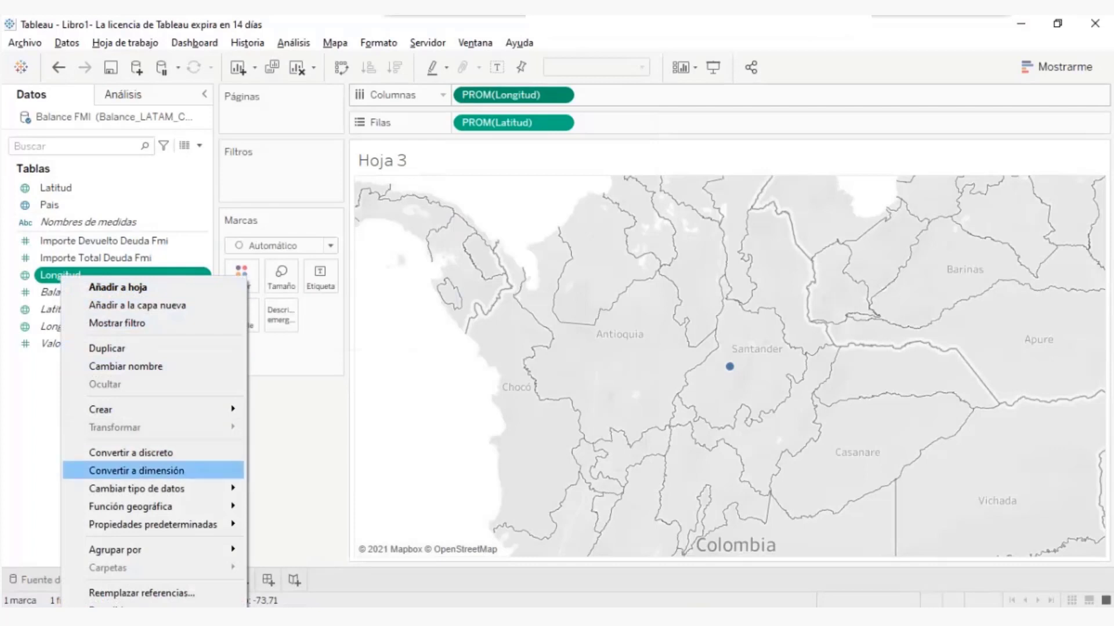
left_click(136, 471)
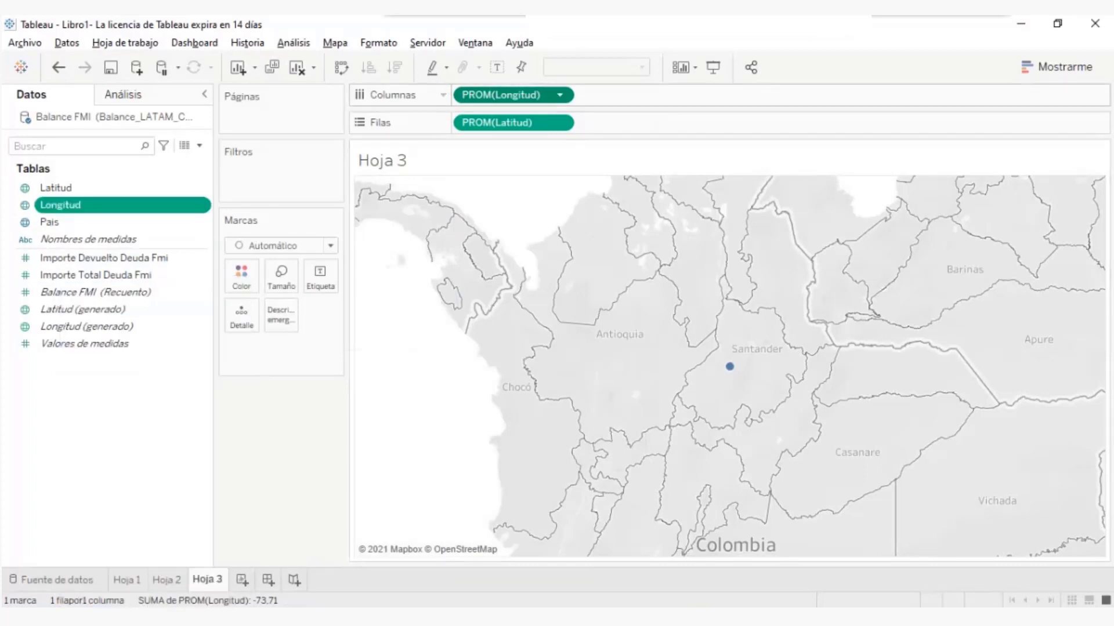
- Replace the averaged coordinates in Hoja 3 with the Longitud dimension on the columns and the Latitud dimension on the rows
key("Delete")
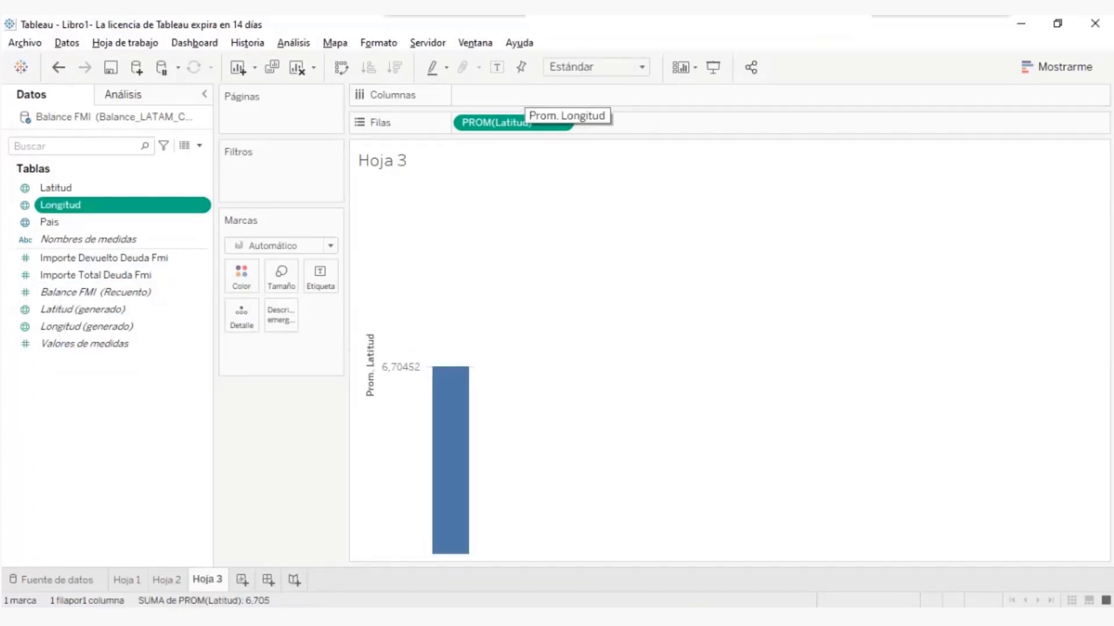
key("Delete")
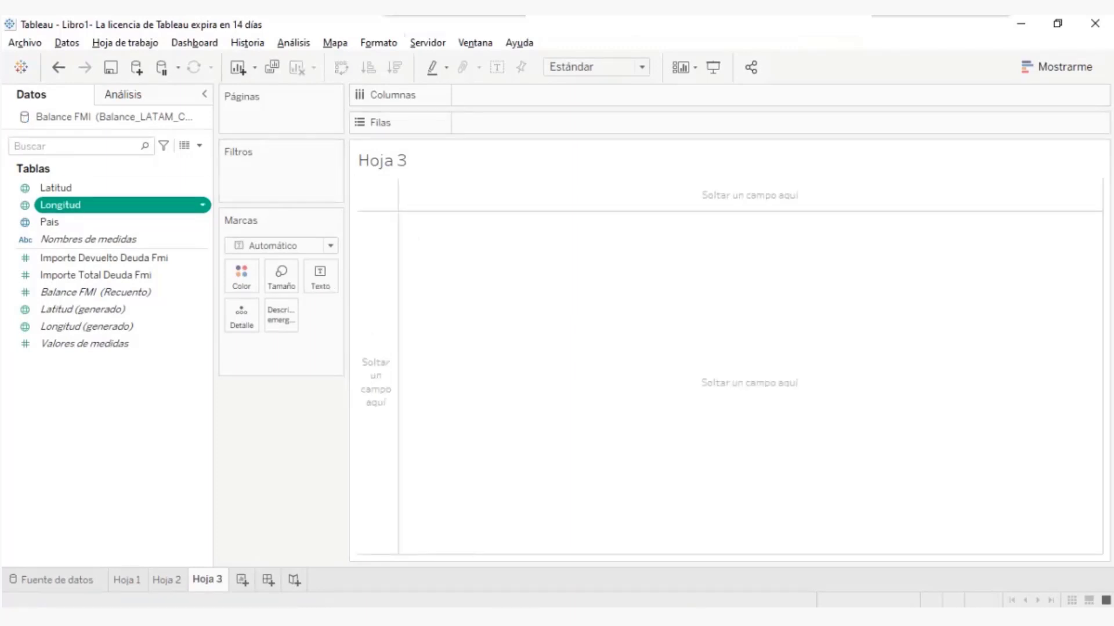
left_click_drag(116, 205, 588, 95)
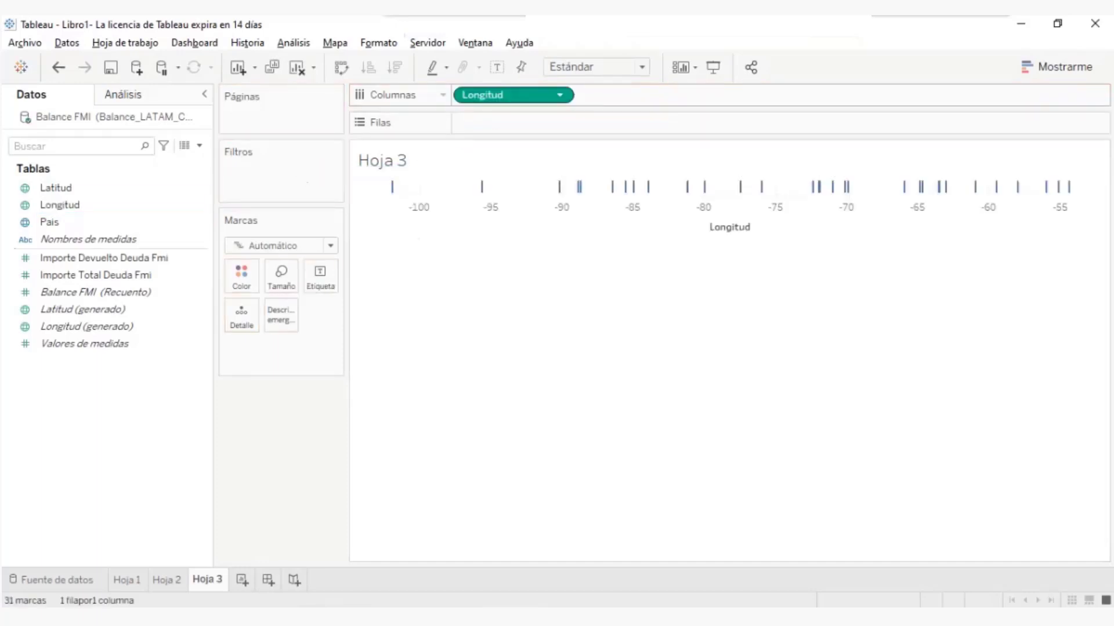
left_click_drag(56, 188, 493, 122)
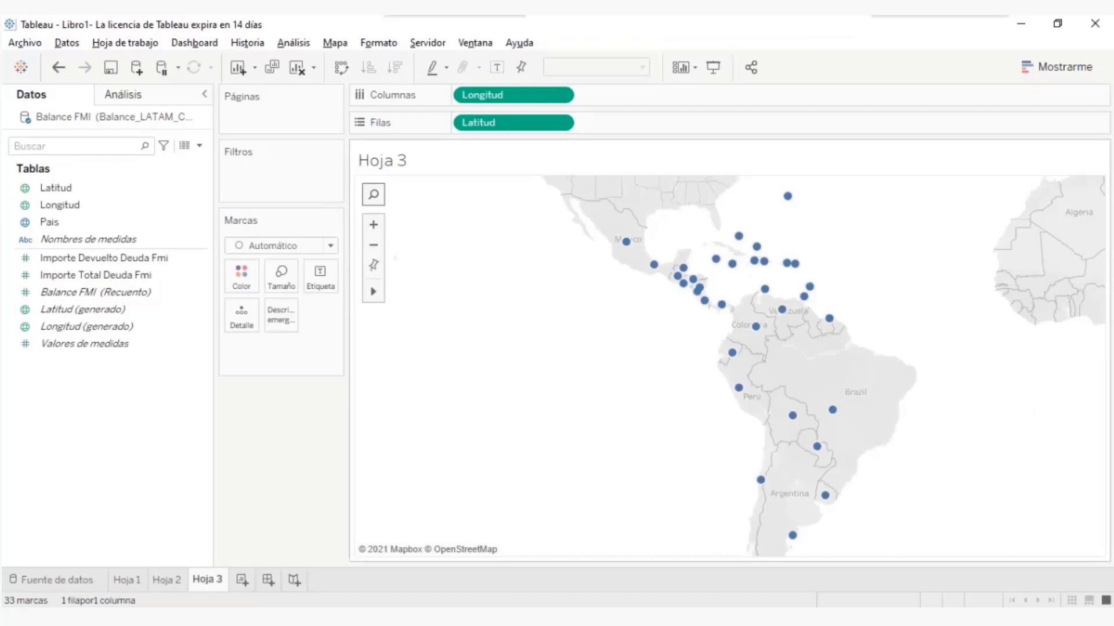
- Review the country coordinates in the Balance FMI source rows and compare them with the points plotted on Hoja 3
left_click(57, 580)
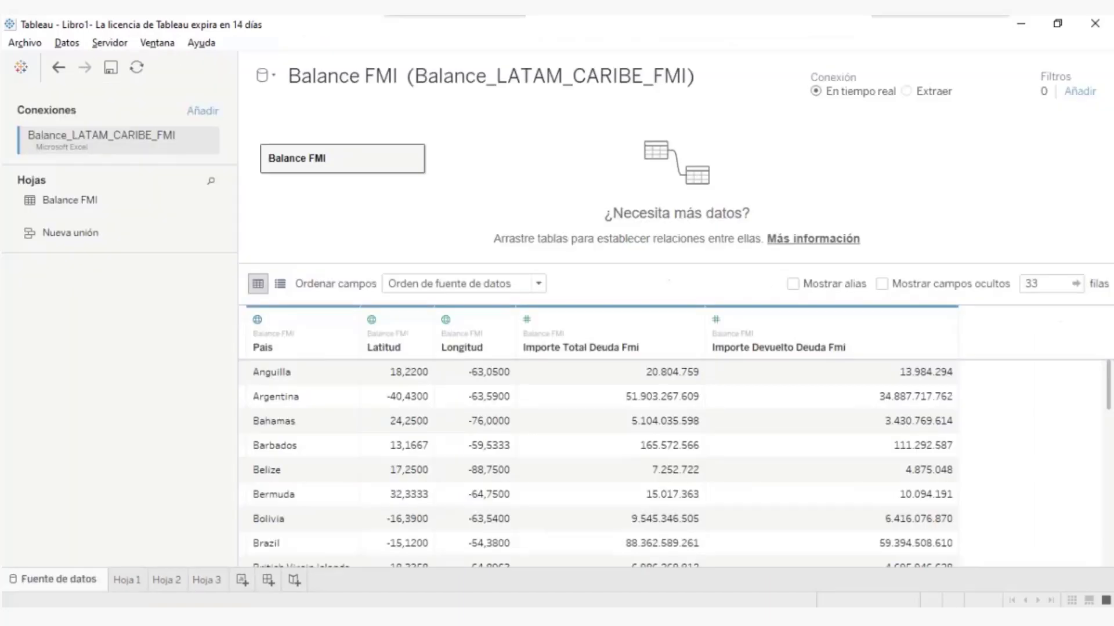
scroll(302, 458, "down", 10)
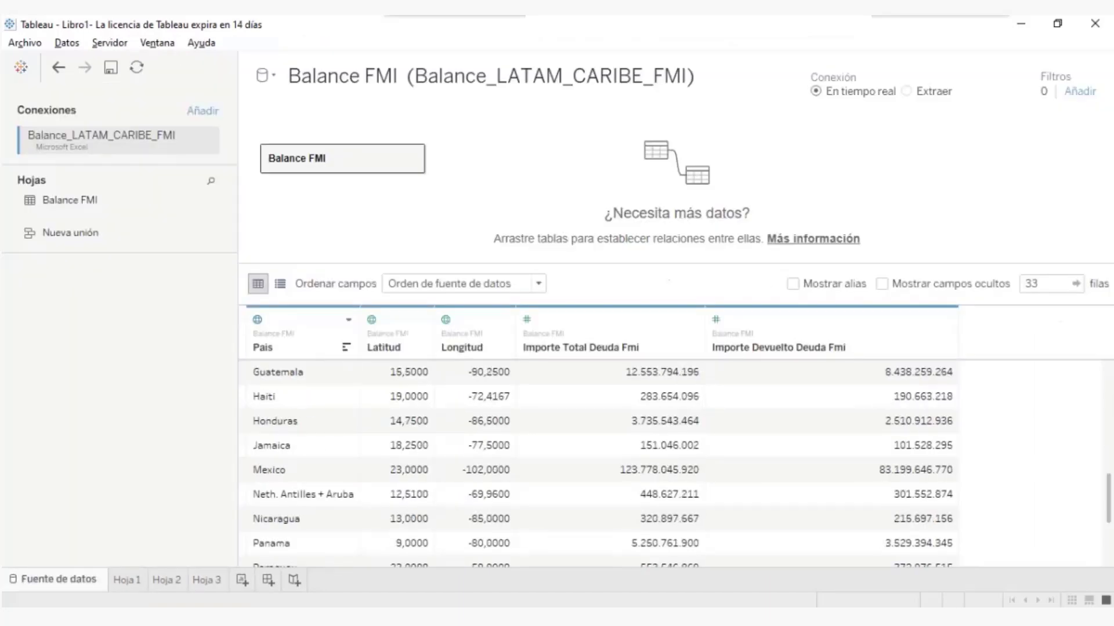
scroll(302, 458, "up", 9)
scroll(302, 458, "down", 9)
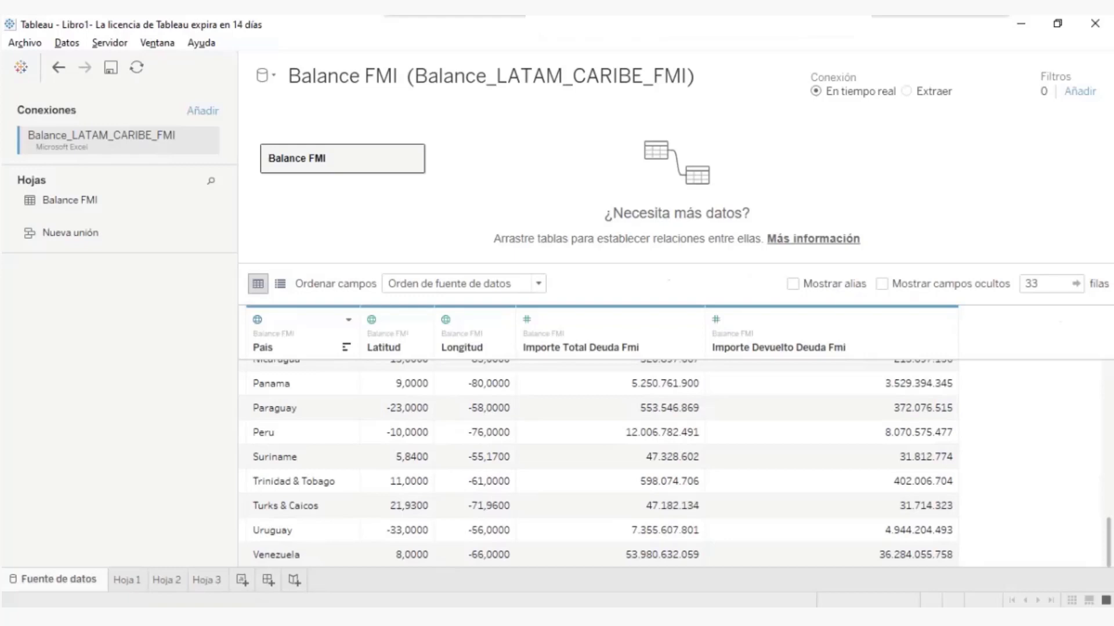
scroll(597, 464, "up", 2)
scroll(598, 464, "down", 2)
scroll(597, 464, "up", 2)
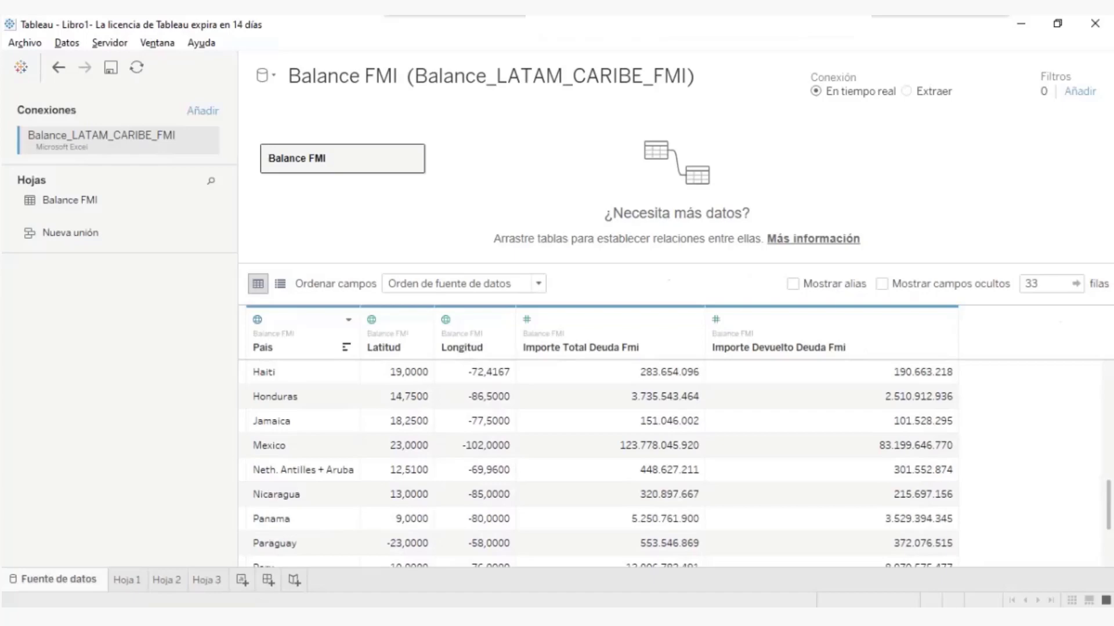
scroll(597, 464, "up", 3)
scroll(597, 464, "down", 4)
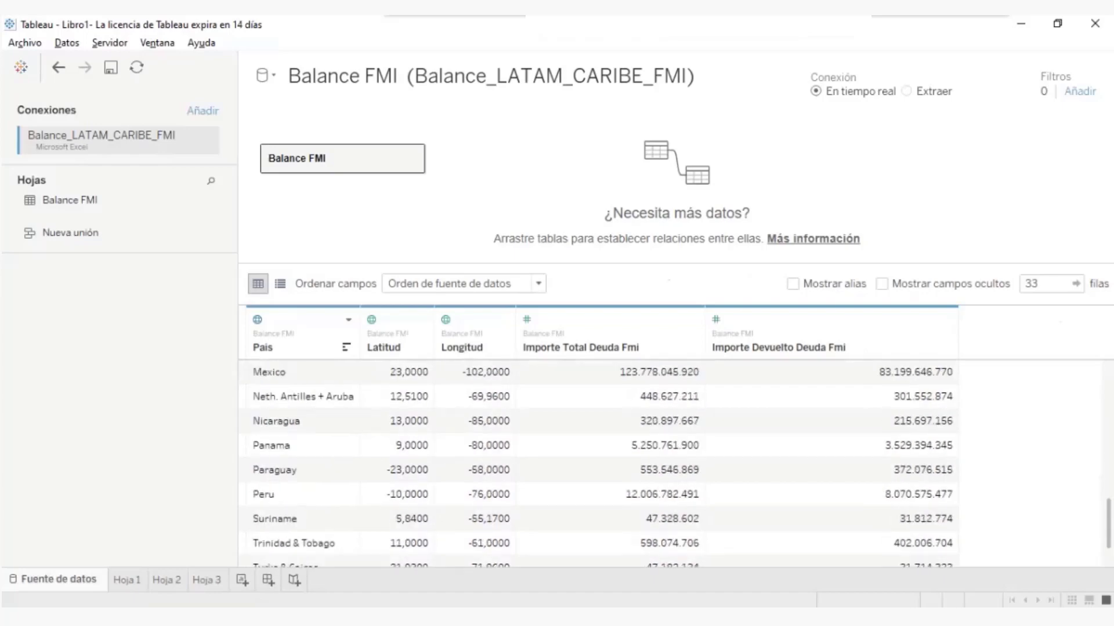
scroll(597, 464, "down", 2)
left_click(206, 580)
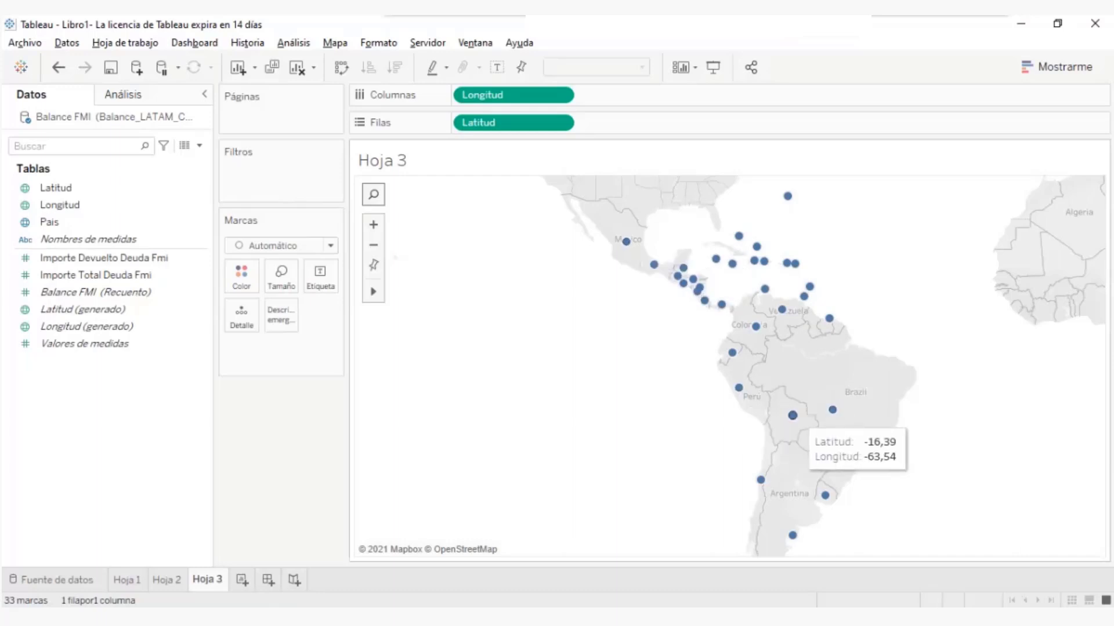
mouse_move(738, 387)
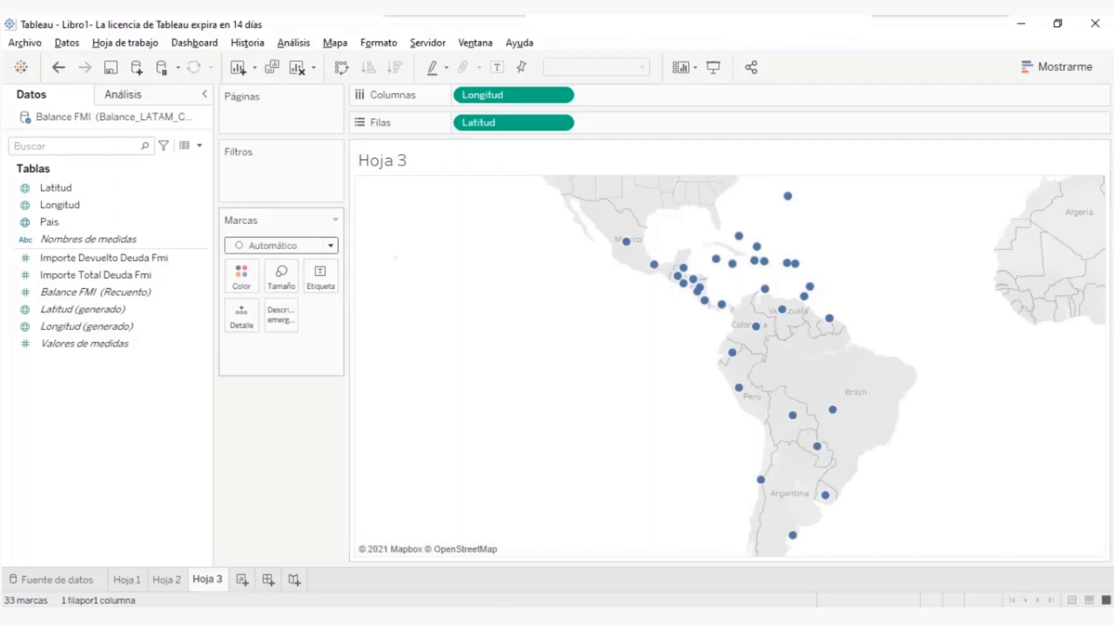
- Try the Mapa mark type on Hoja 3's coordinate points and examine the resulting map
left_click(330, 245)
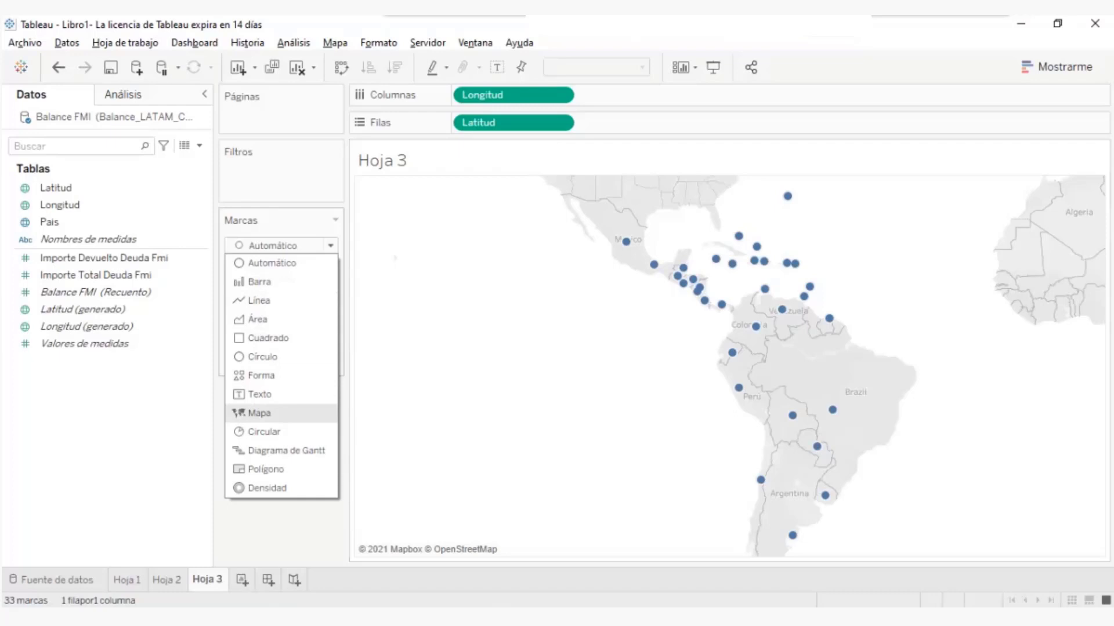
left_click(259, 413)
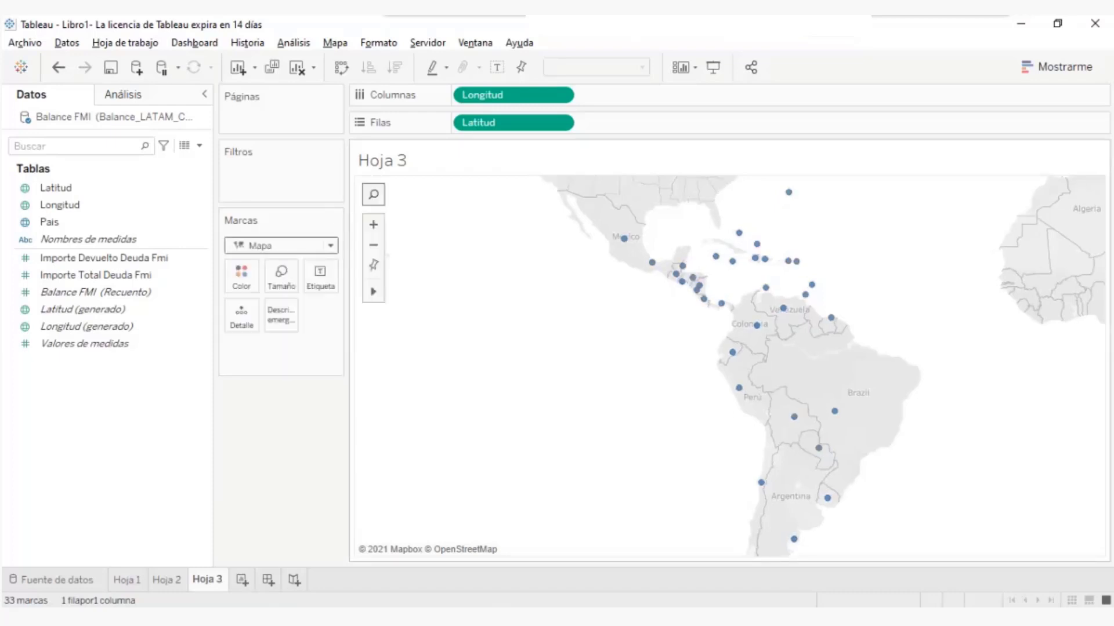
scroll(609, 406, "up", 2)
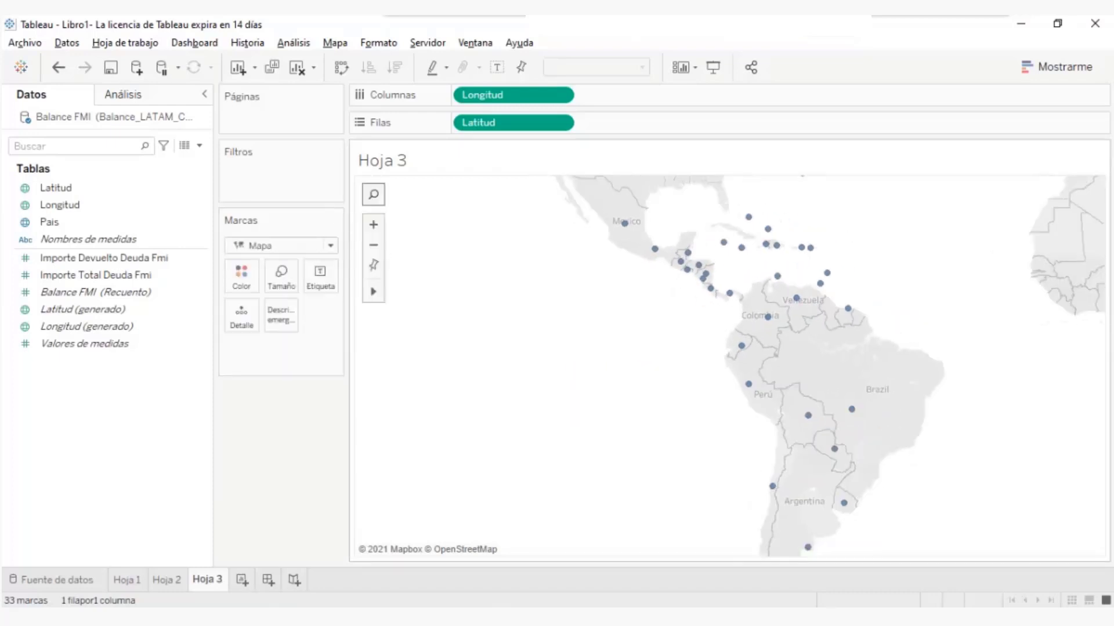
scroll(621, 297, "down", 1)
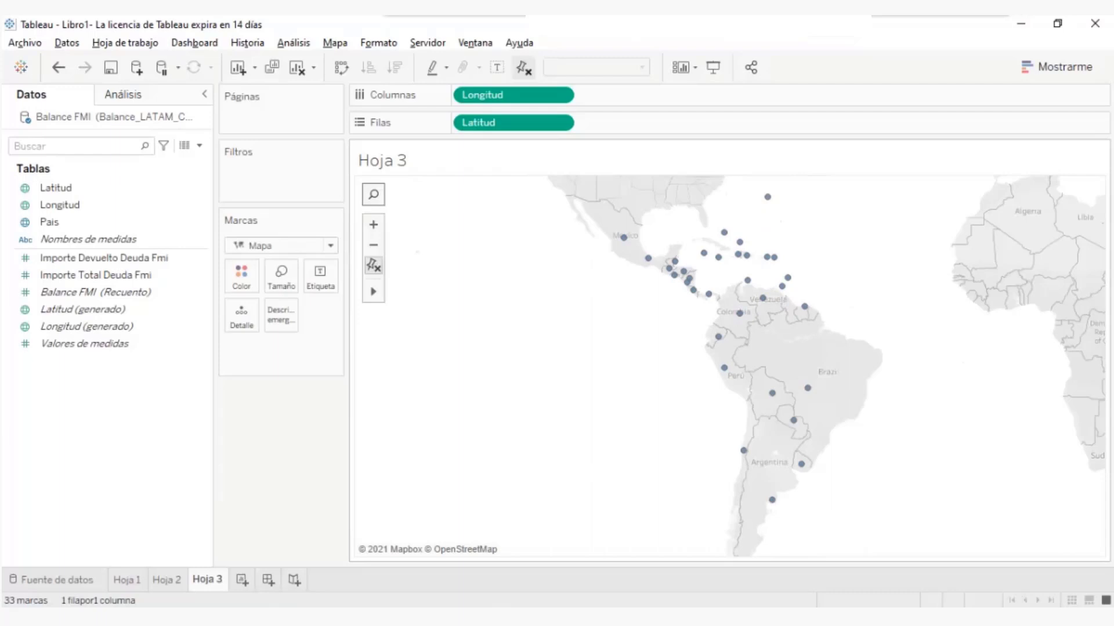
scroll(626, 308, "down", 1)
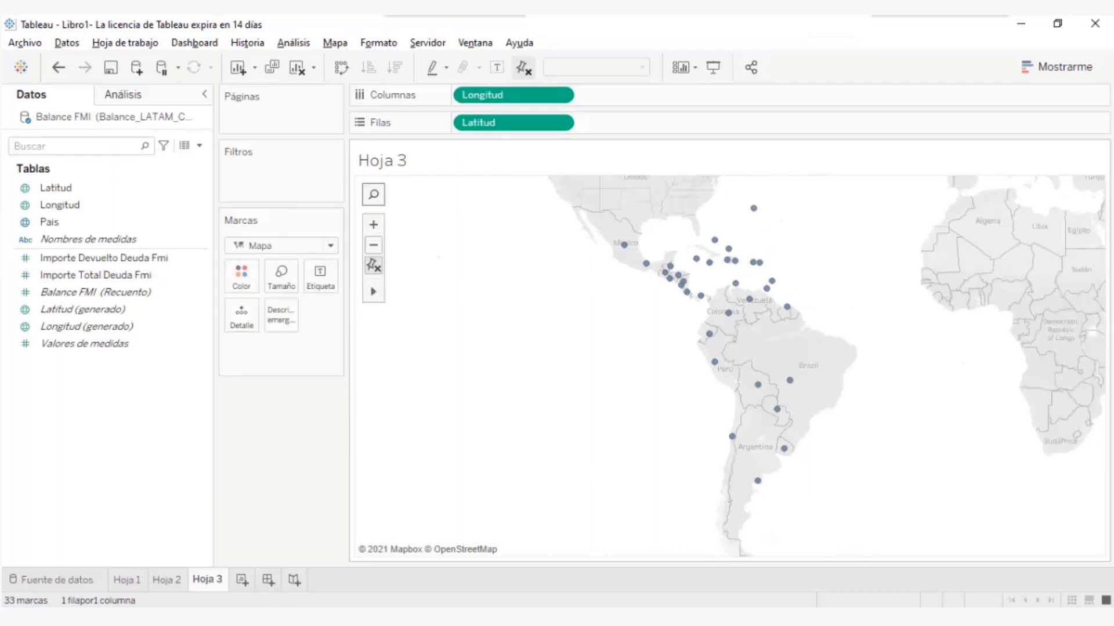
scroll(626, 307, "down", 1)
scroll(567, 339, "up", 3)
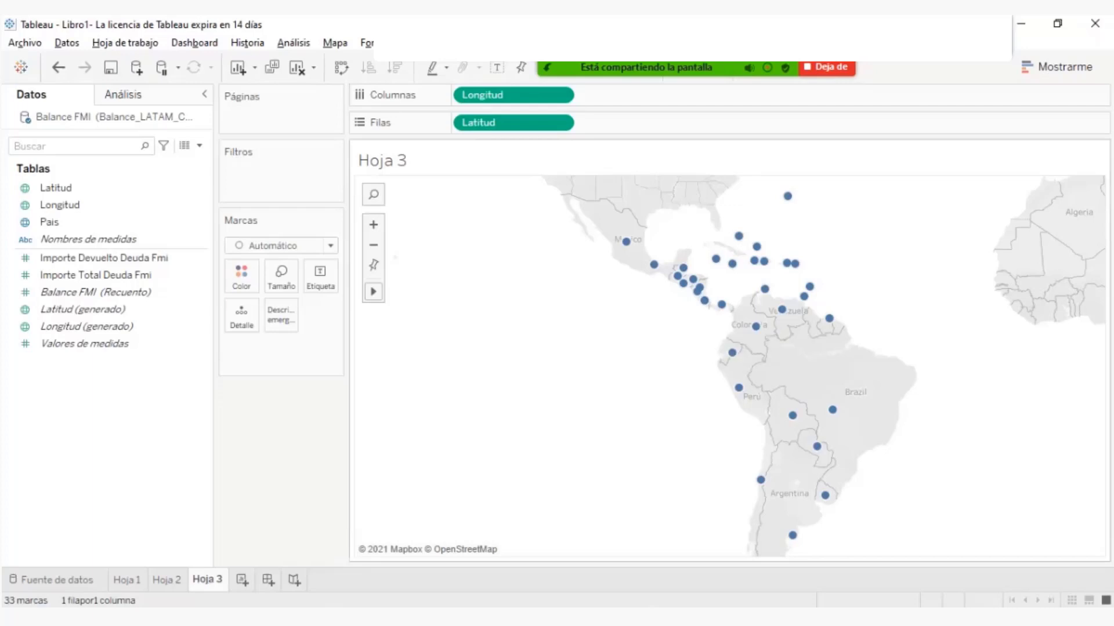
- Add the Pais field to the detail of Hoja 3's marks
left_click(50, 222)
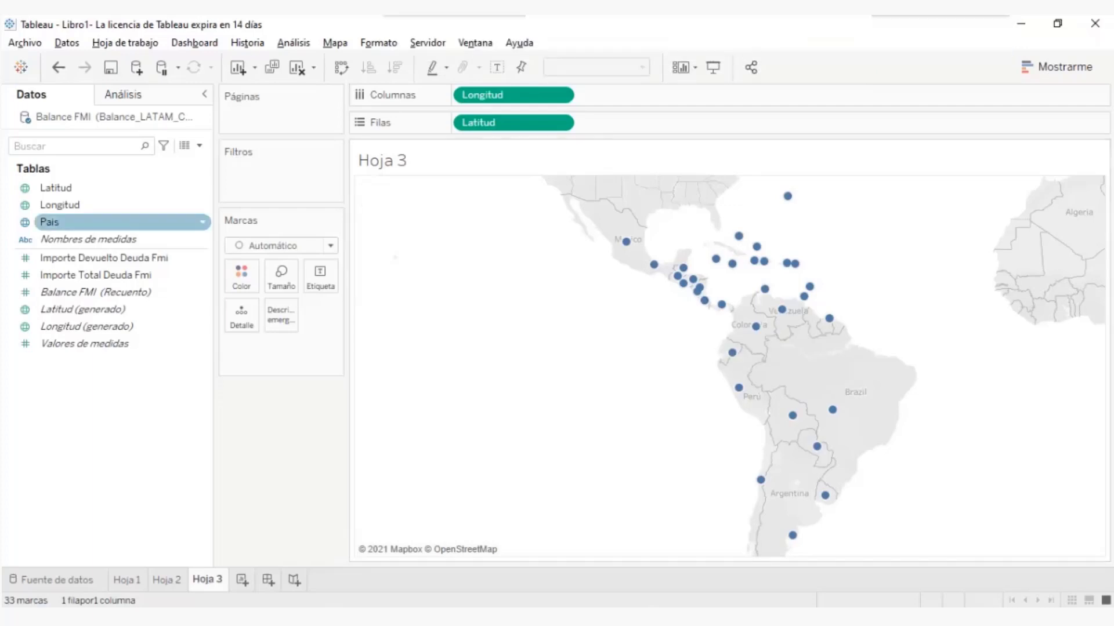
left_click_drag(49, 222, 241, 316)
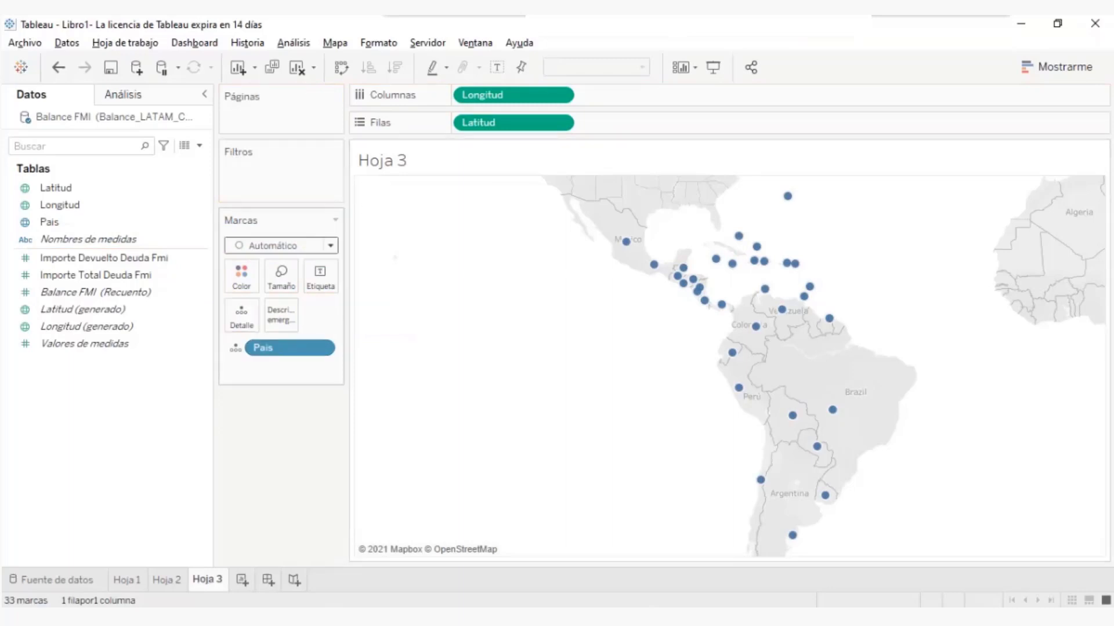
- Show the countries as filled areas by changing the mark type to Mapa
left_click(281, 245)
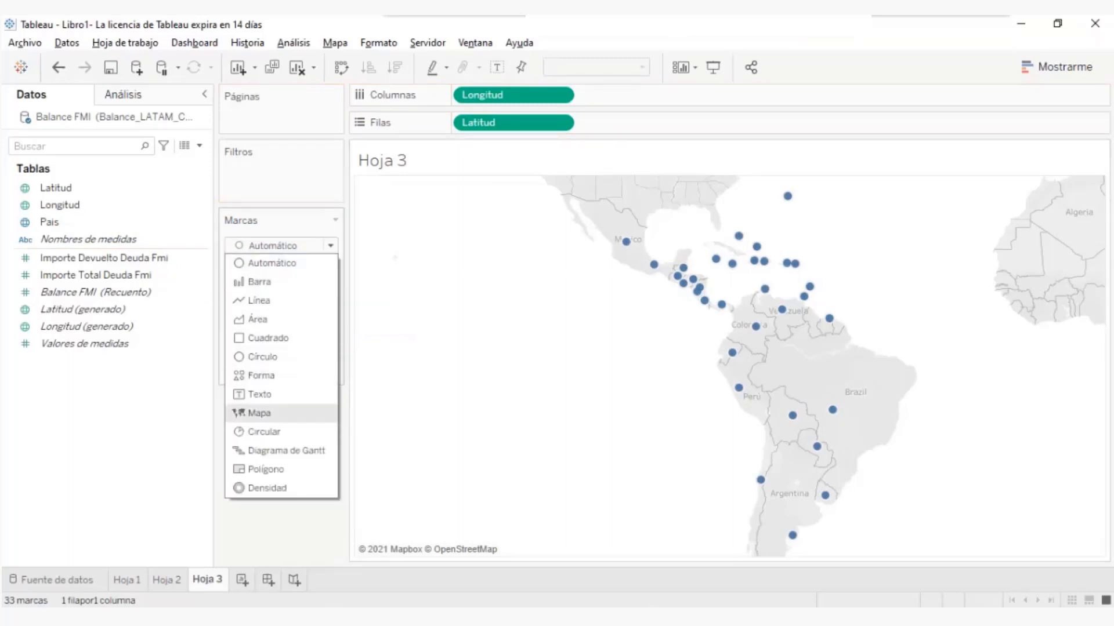
left_click(258, 413)
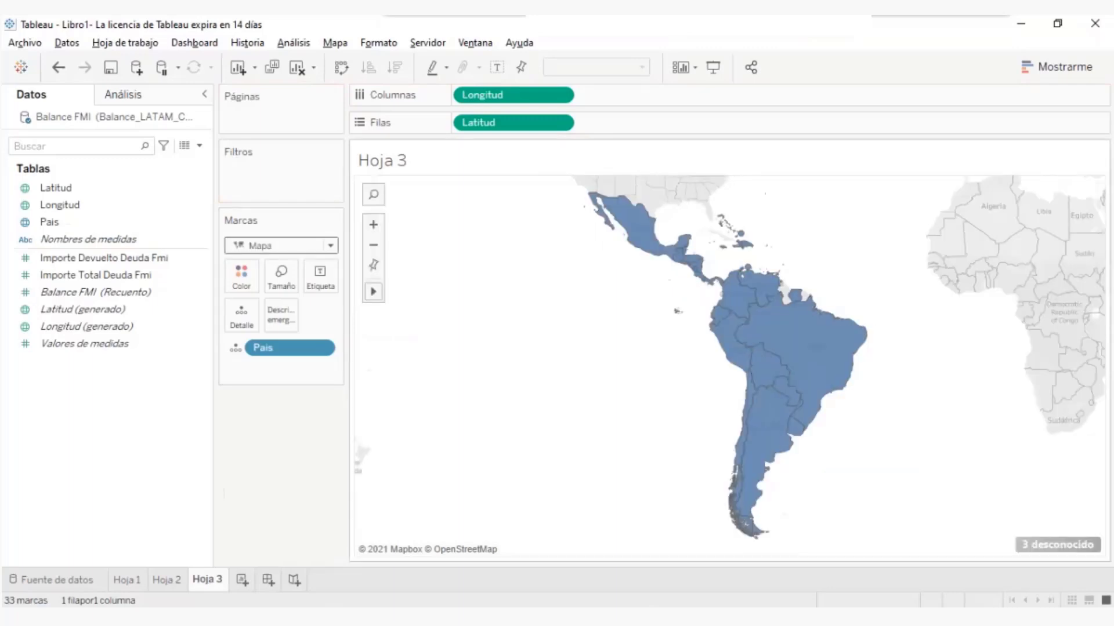
mouse_move(632, 223)
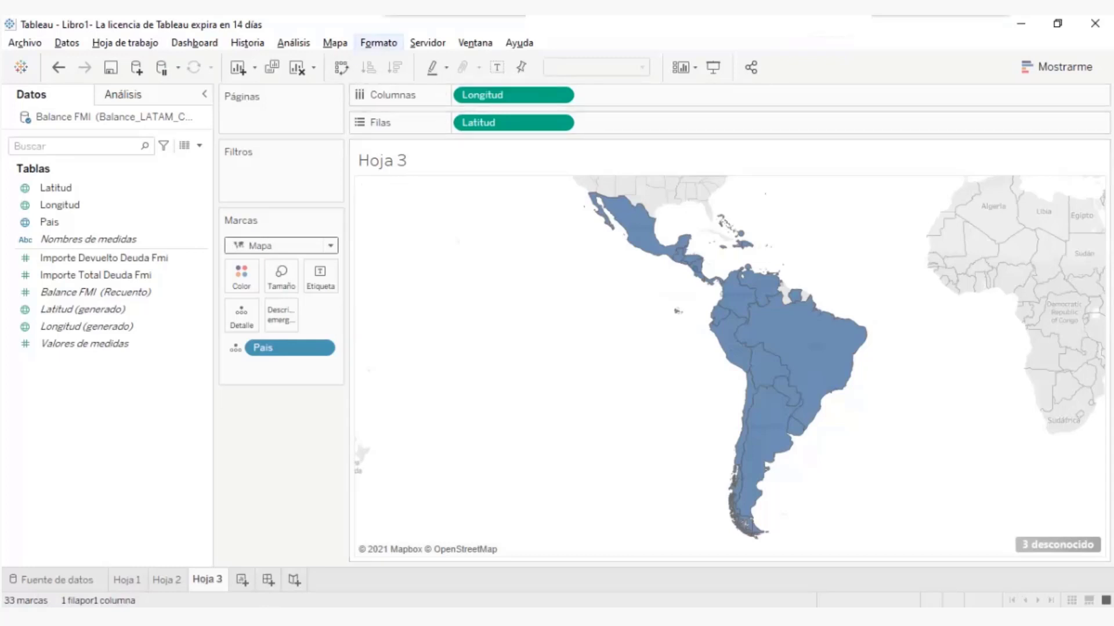
- Inspect the background map options and the WMS map dialog, leaving it without adding a map
left_click(335, 42)
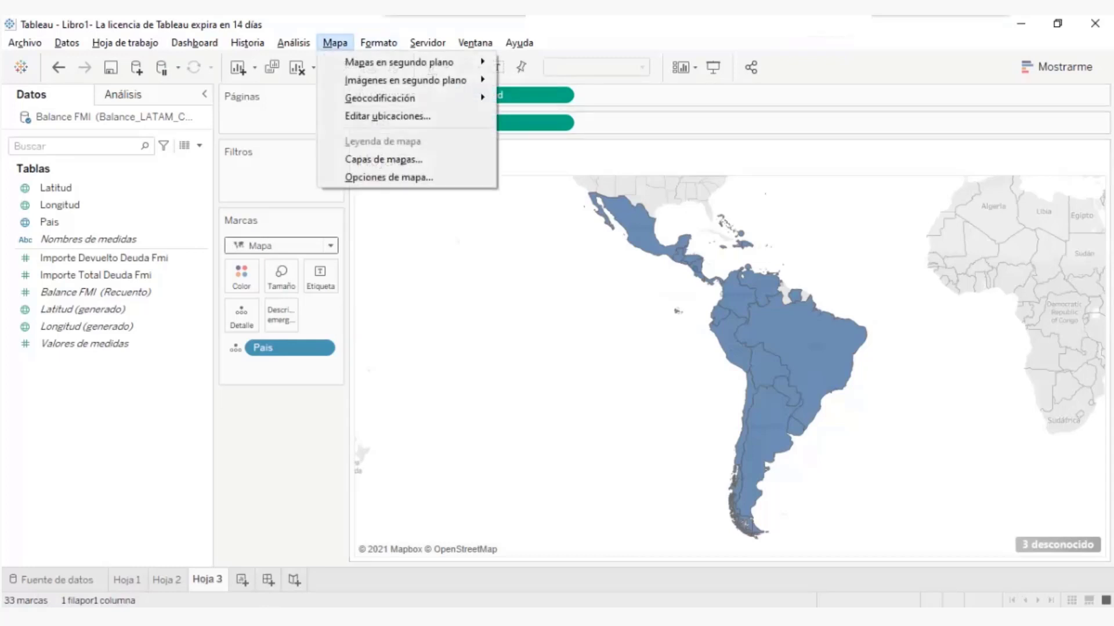
mouse_move(406, 81)
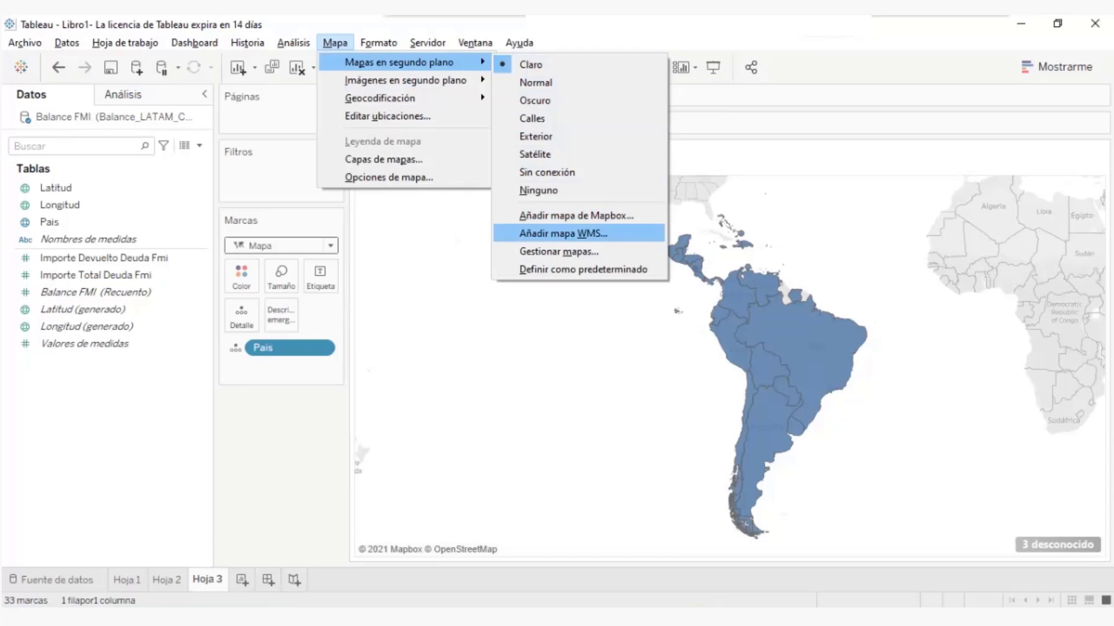
left_click(563, 234)
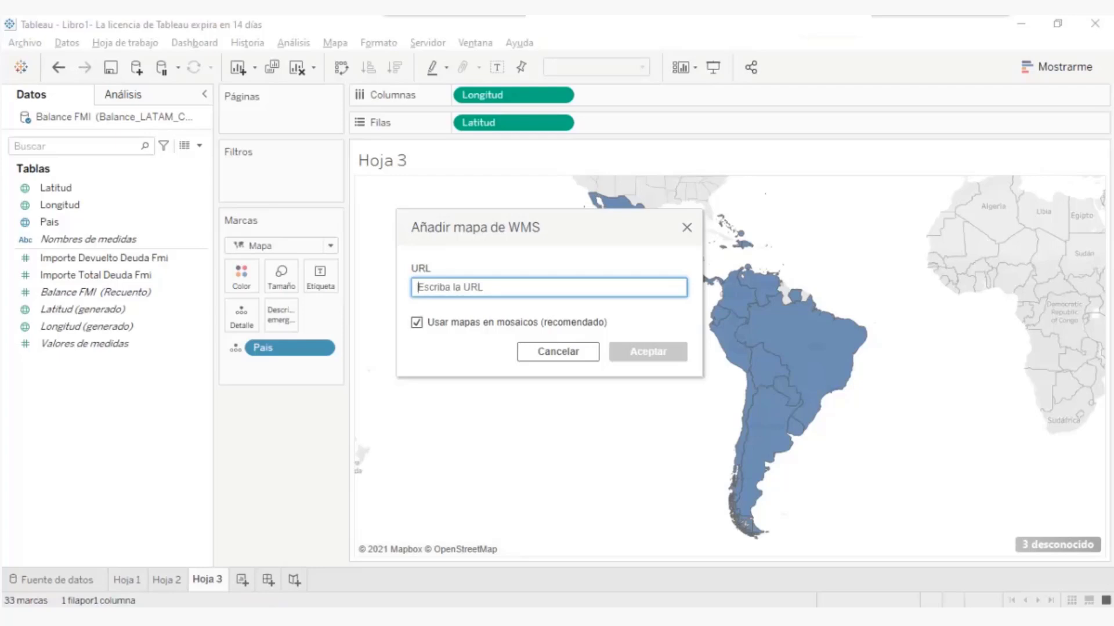
left_click(558, 351)
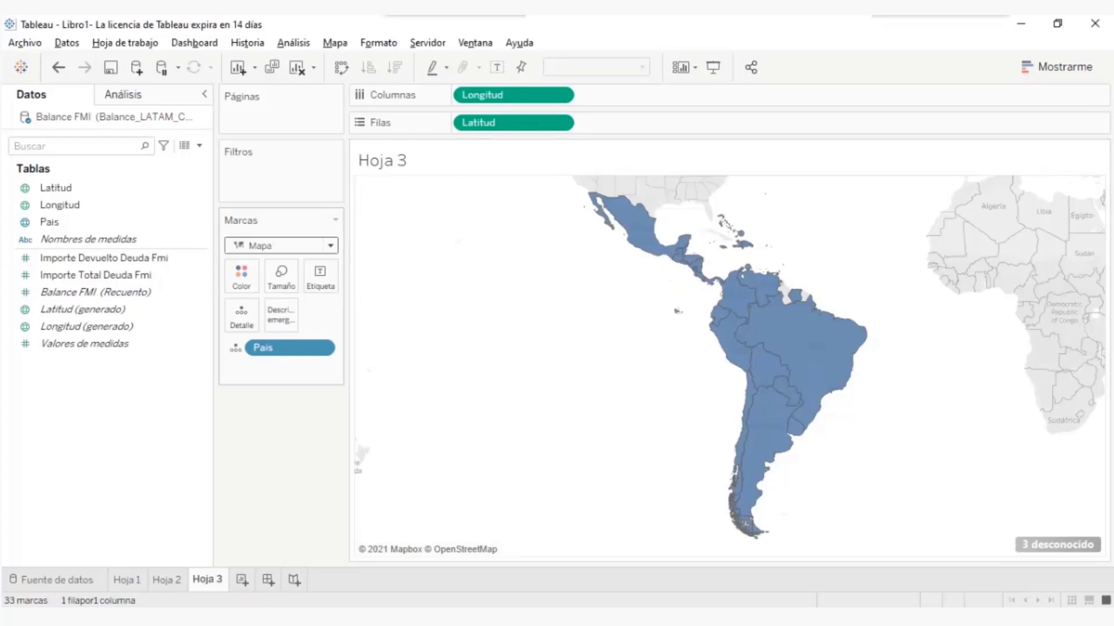
- Set the mark type back to Automático and look over the other available mark types
left_click(281, 245)
left_click(267, 260)
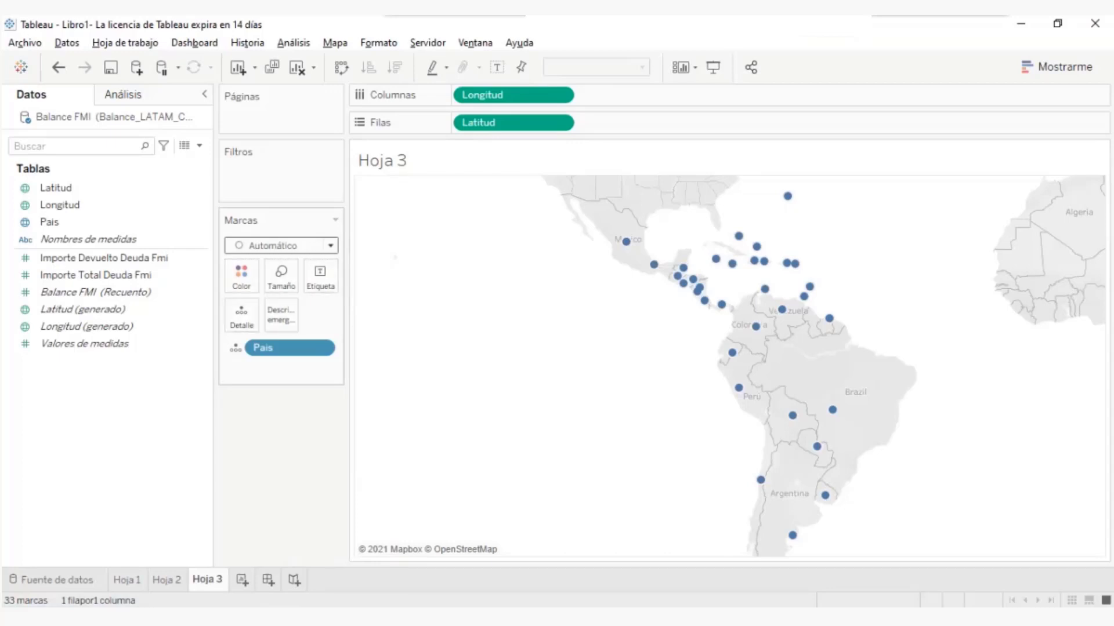
left_click(316, 246)
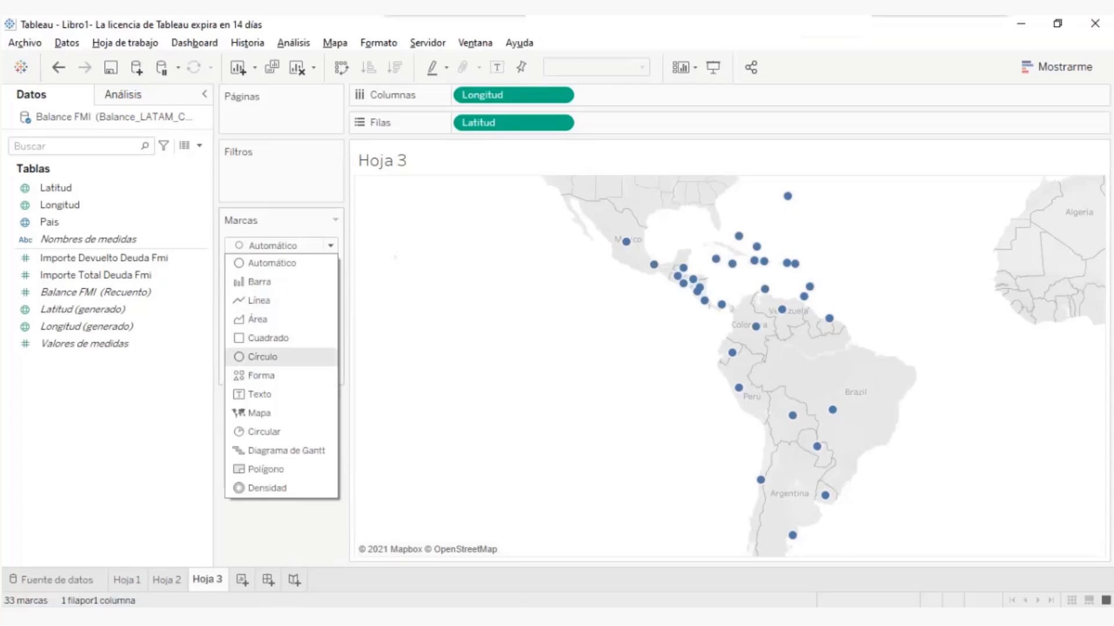
left_click(316, 246)
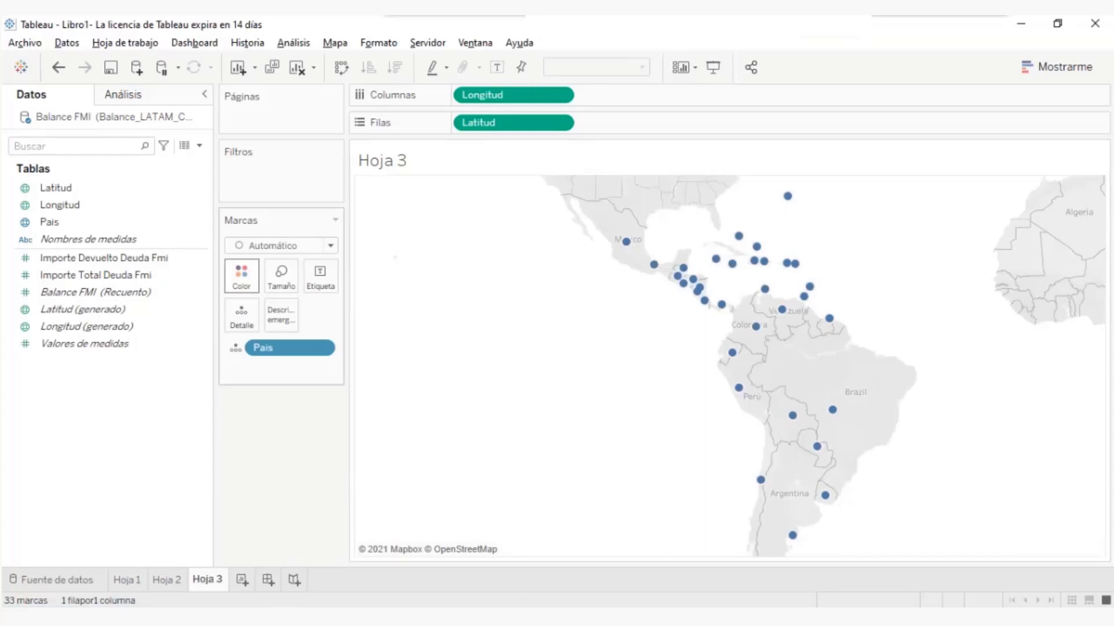
- Inspect the tooltip template of the map marks and close its editor without changes
left_click(281, 315)
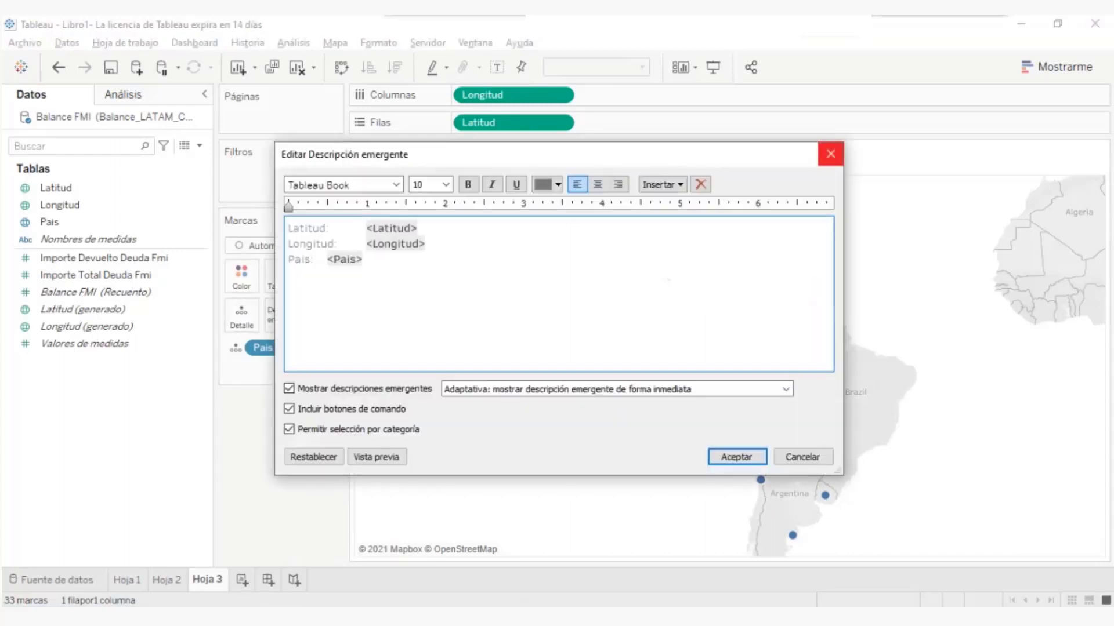
left_click_drag(700, 160, 771, 160)
left_click(902, 153)
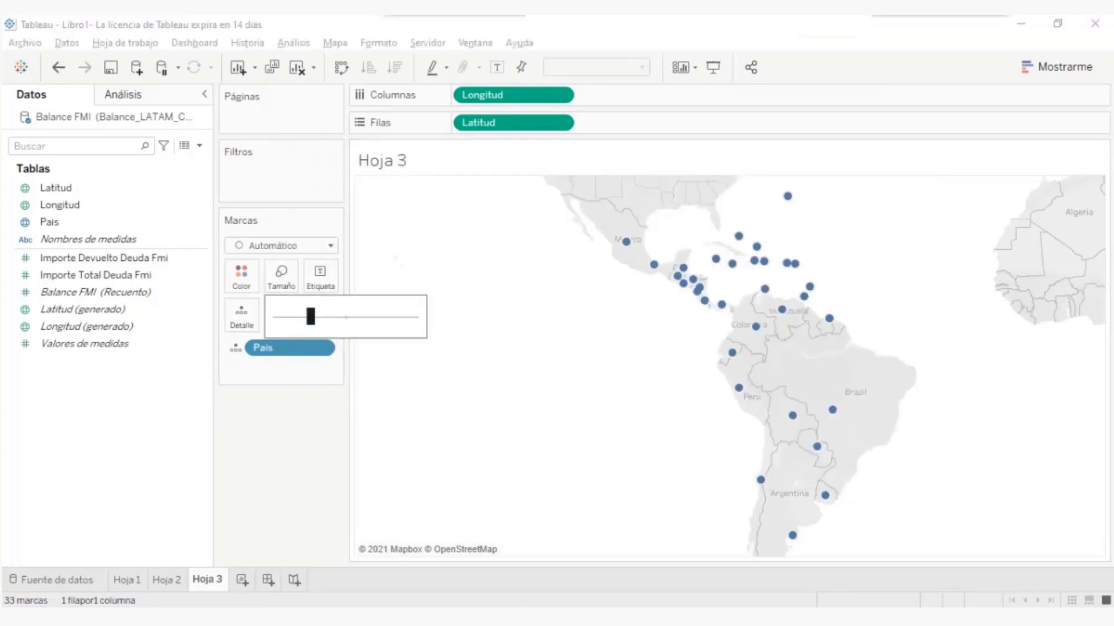
- Slightly increase the size of the points on the Hoja 3 map
mouse_move(310, 316)
left_mouse_down()
mouse_move(392, 317)
mouse_move(310, 317)
mouse_move(320, 317)
left_mouse_up()
key("Escape")
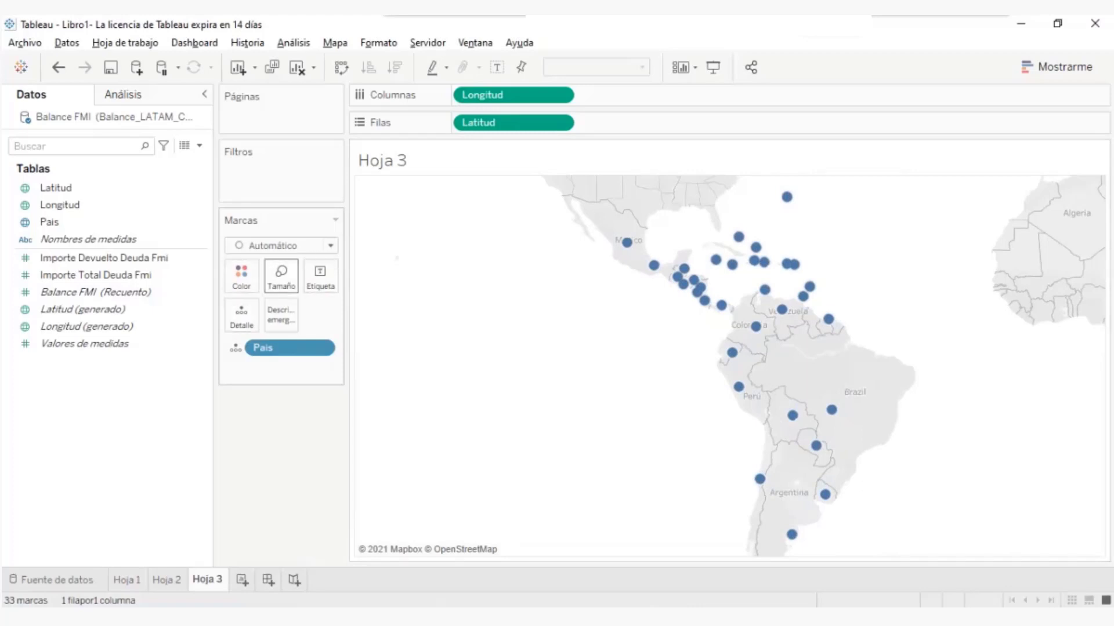
- Color the points on the Hoja 3 map by Importe Devuelto Deuda Fmi
left_click(281, 246)
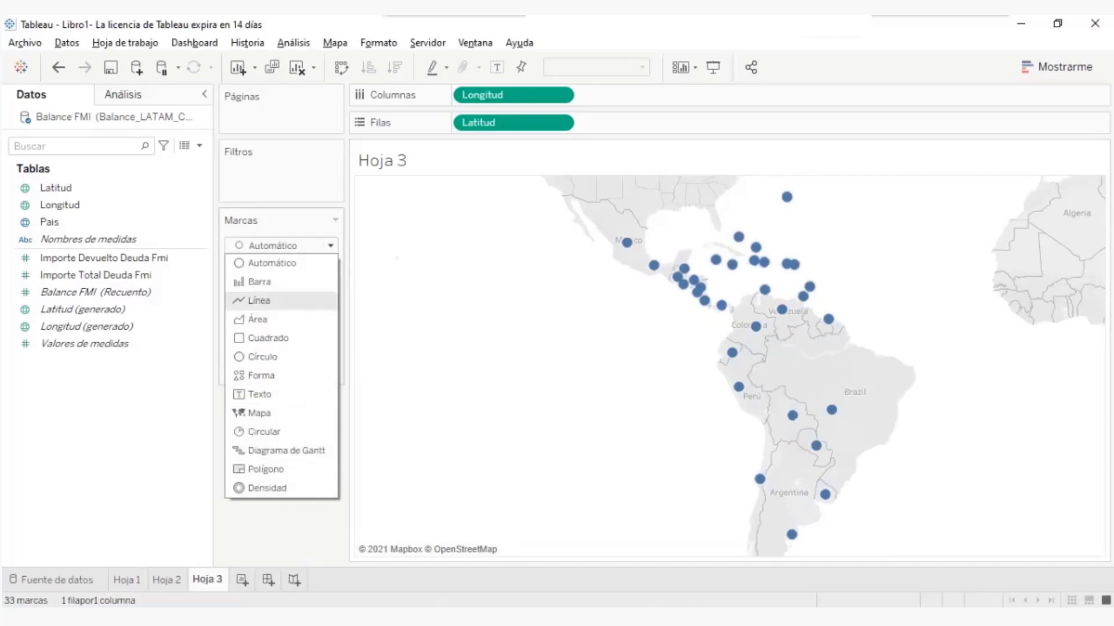
key("Escape")
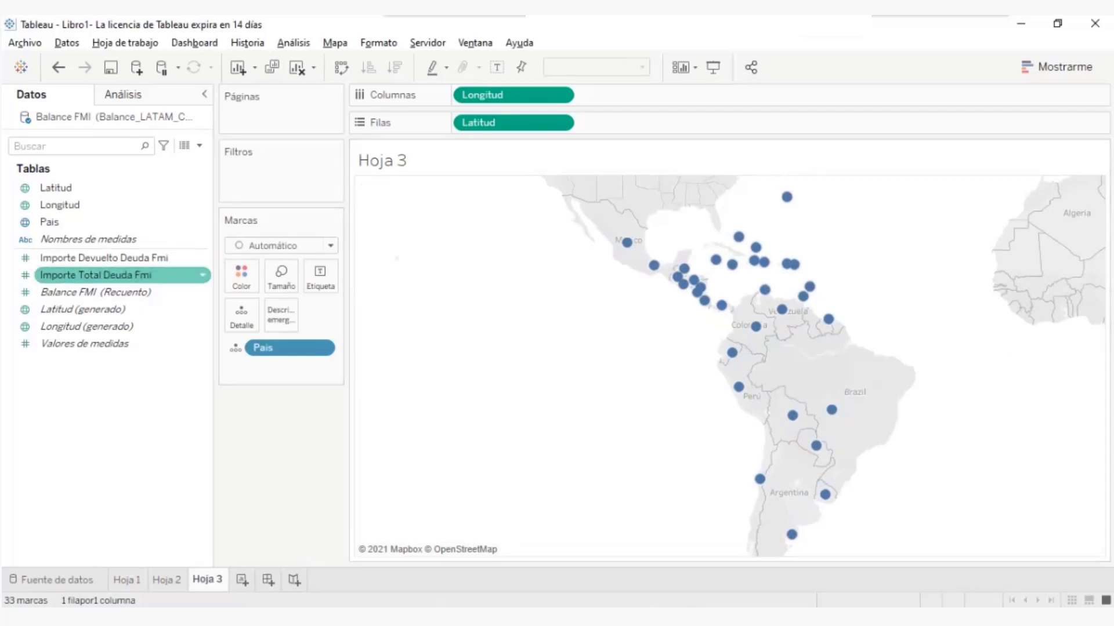
left_click(104, 257)
left_click_drag(104, 258, 241, 277)
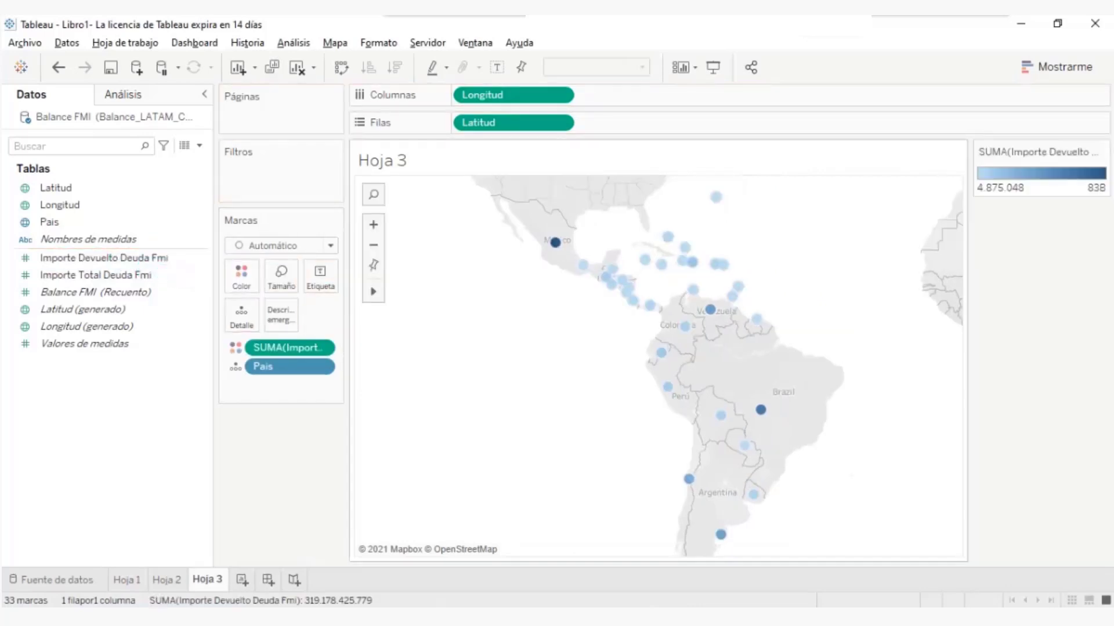
- Examine the tooltips of several country points on the Hoja 3 map for their Importe Devuelto Deuda Fmi
left_click(95, 275)
left_click(104, 258)
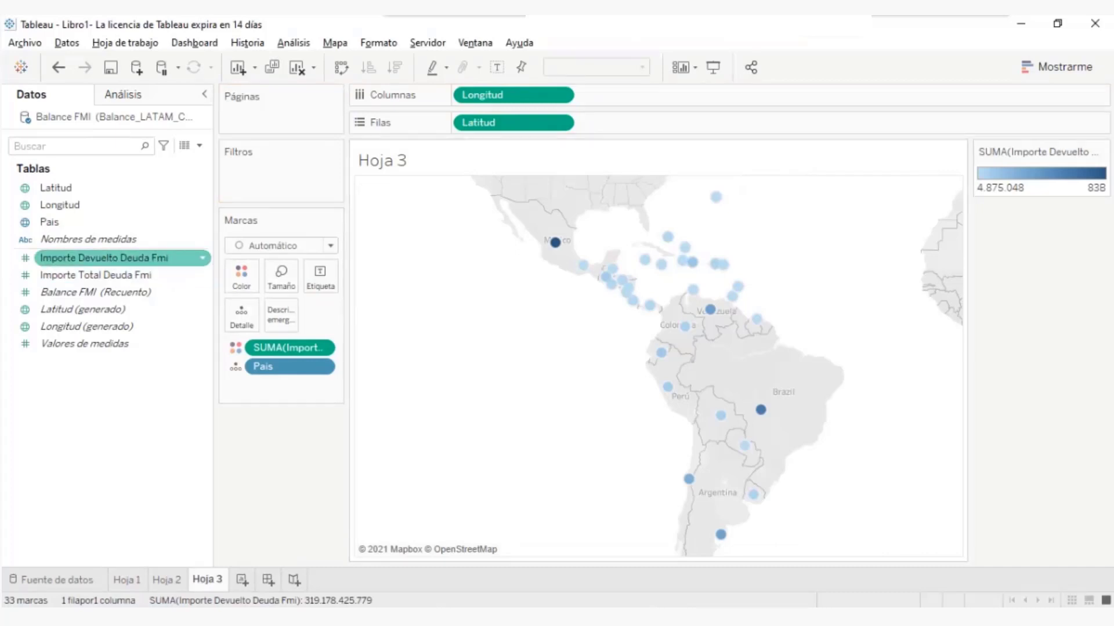
left_click(96, 275)
mouse_move(761, 409)
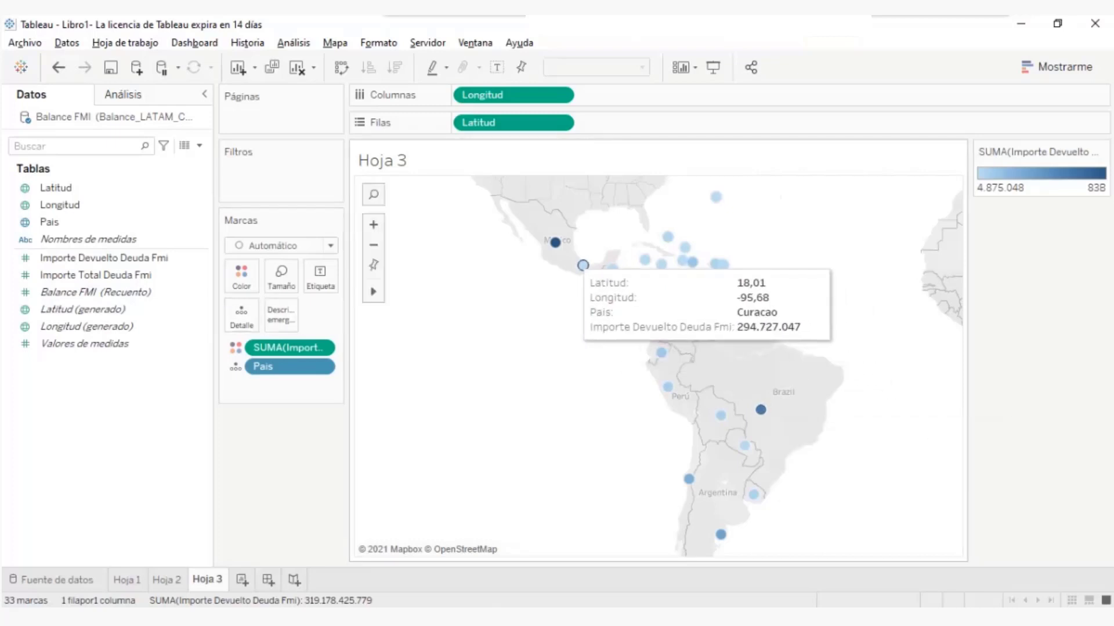
mouse_move(555, 243)
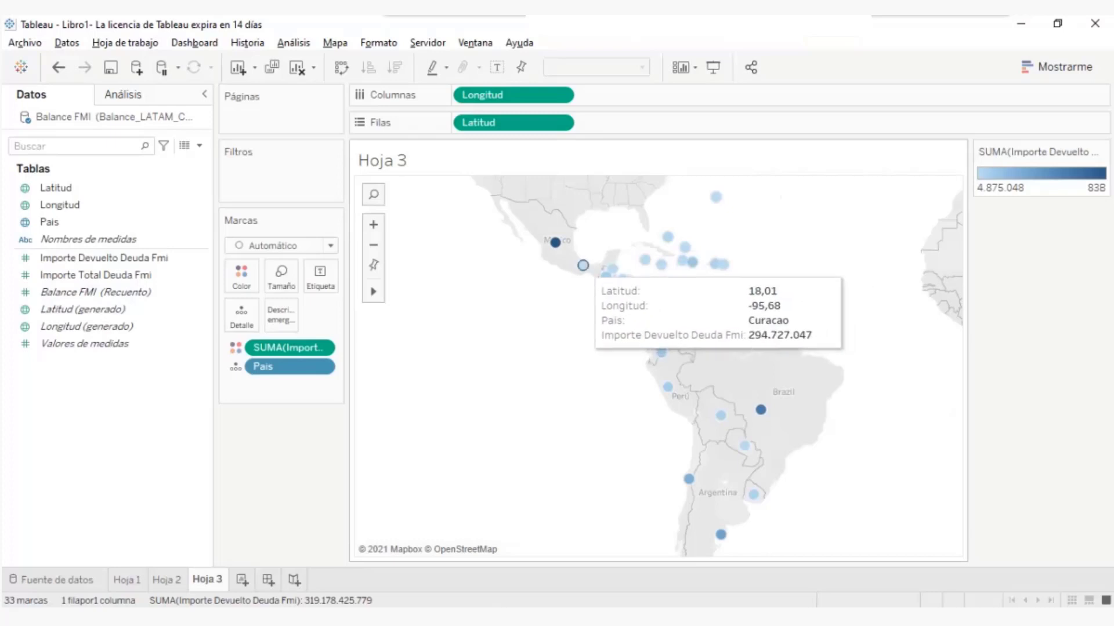
mouse_move(632, 300)
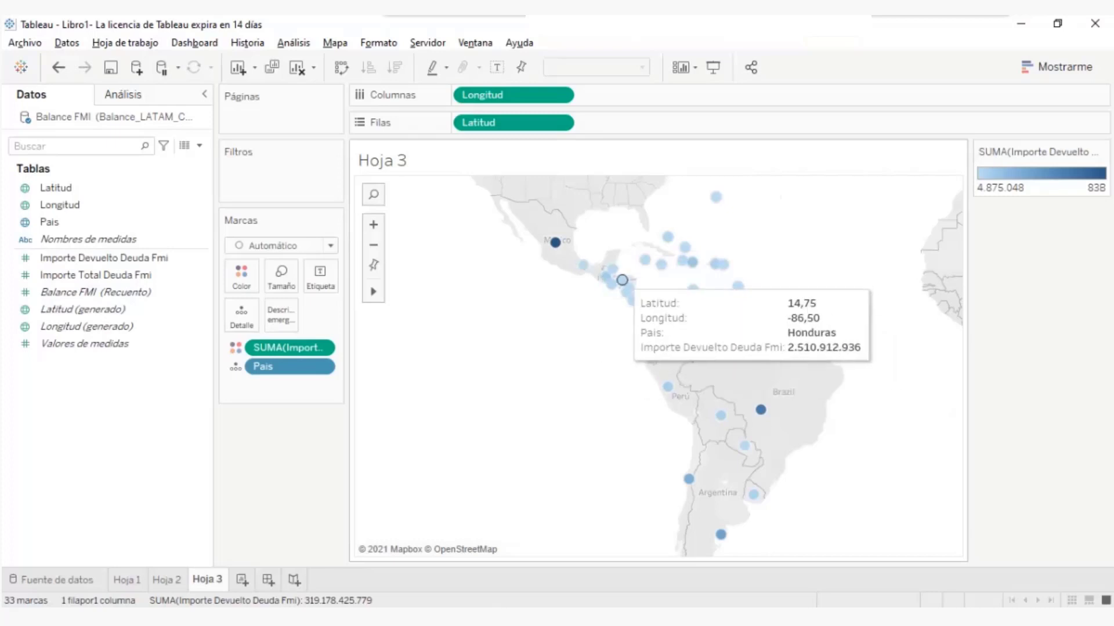
mouse_move(668, 237)
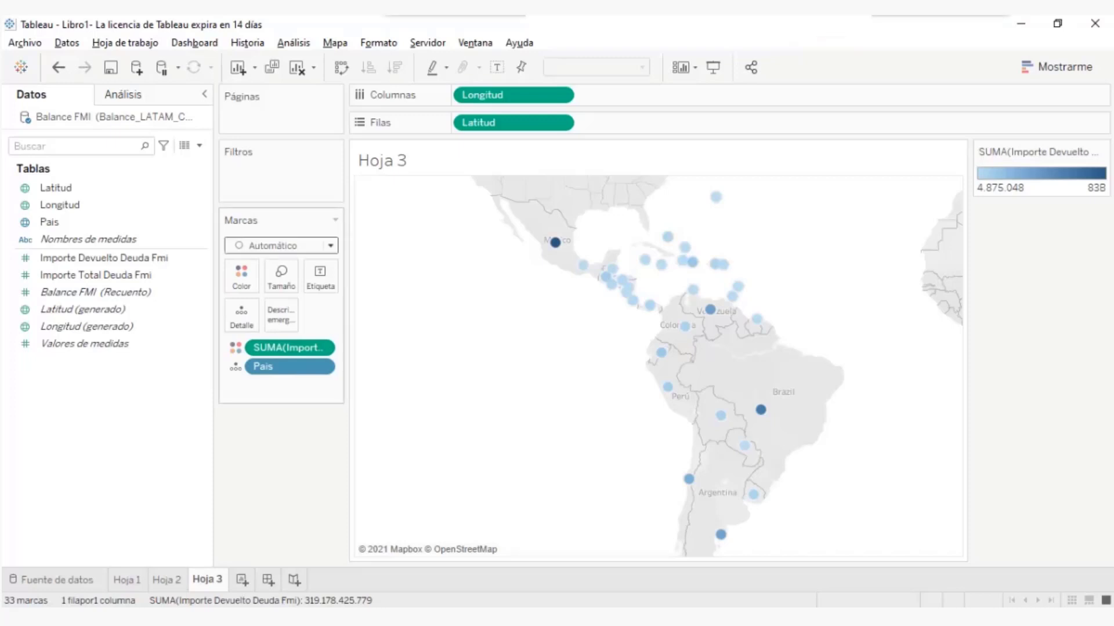
- Change the mark type of Hoja 3 to Mapa and look over the filled countries
left_click(281, 245)
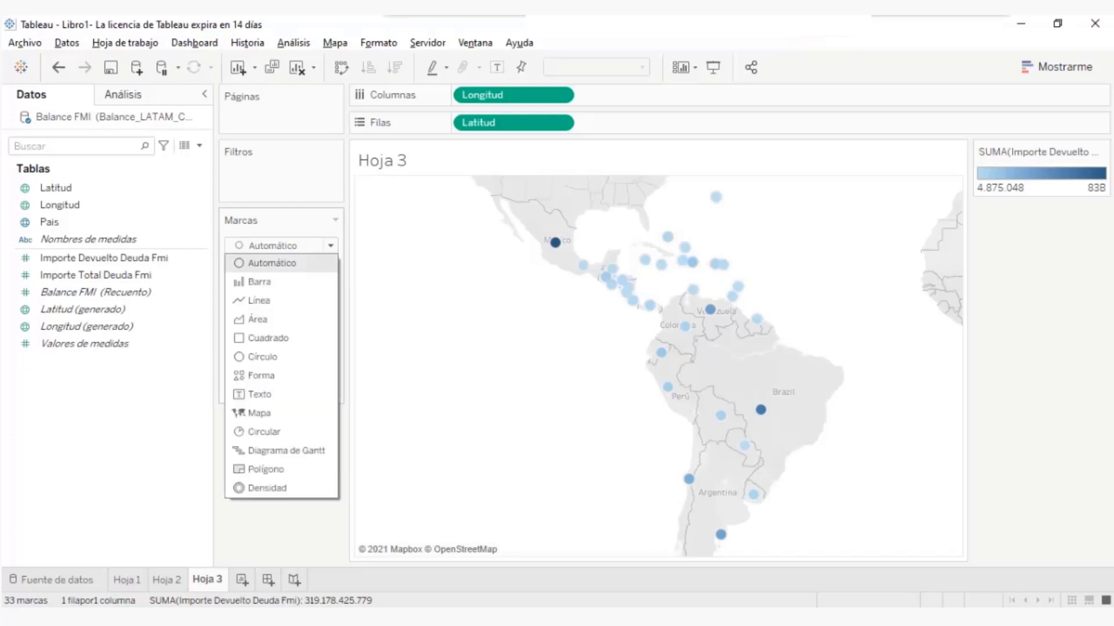
left_click(261, 414)
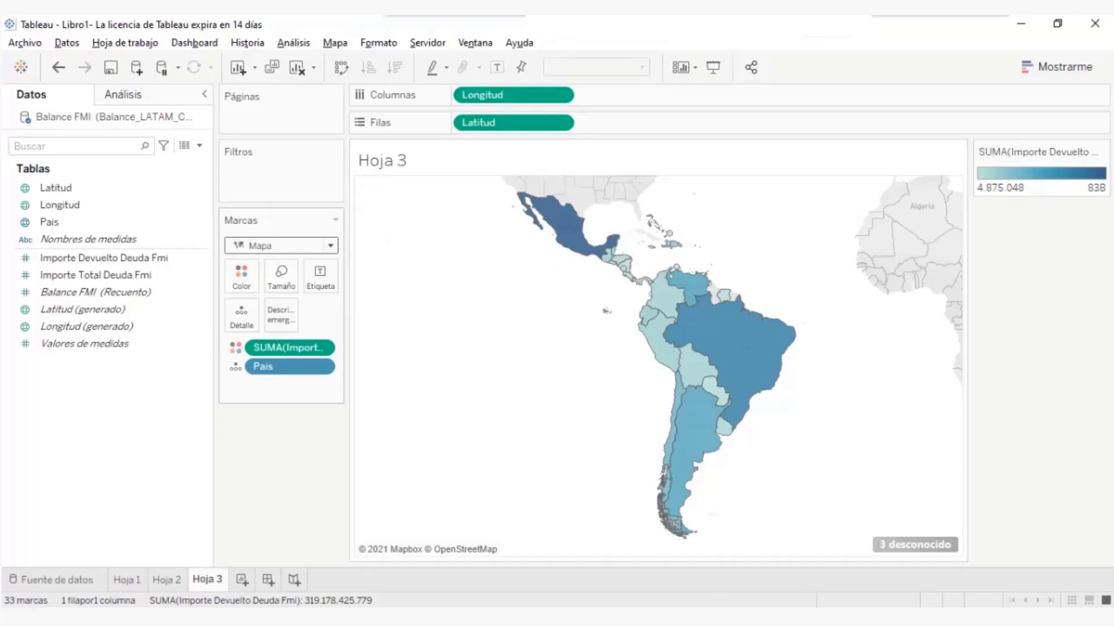
mouse_move(712, 335)
mouse_move(569, 236)
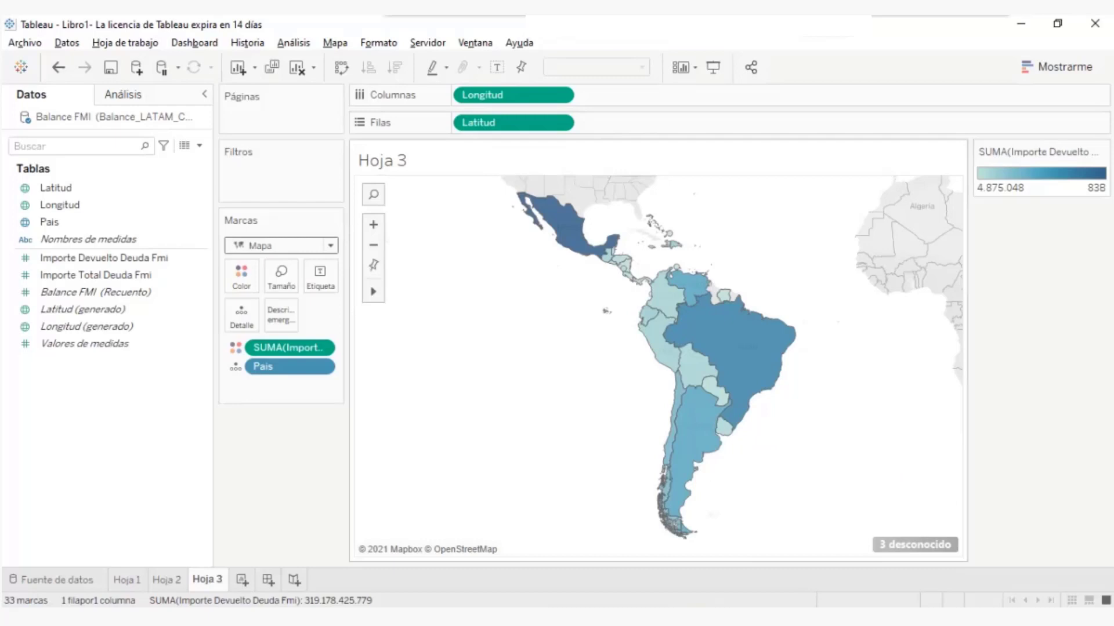
mouse_move(670, 304)
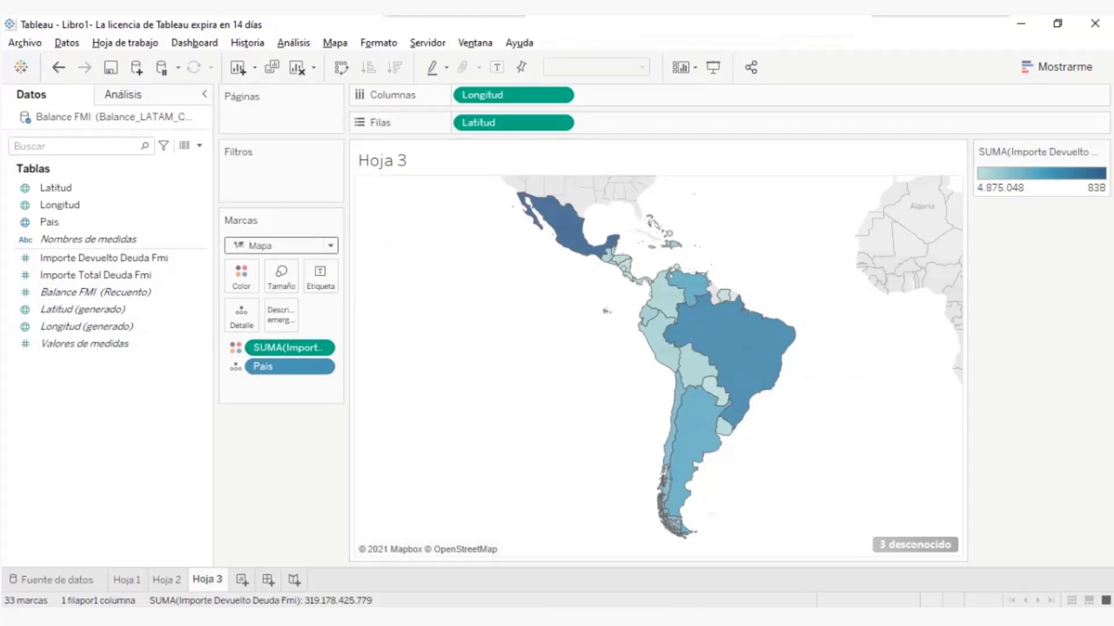
- Create a new worksheet with a filled map of Pais colored by Importe Total Deuda Fmi
left_click(242, 579)
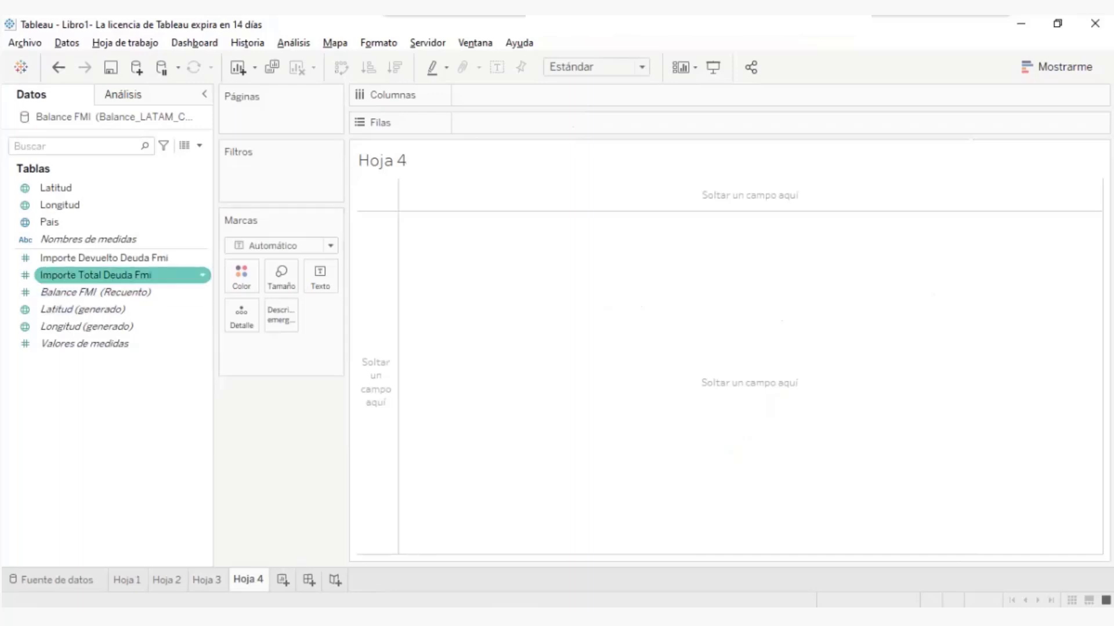
left_click_drag(96, 275, 241, 275)
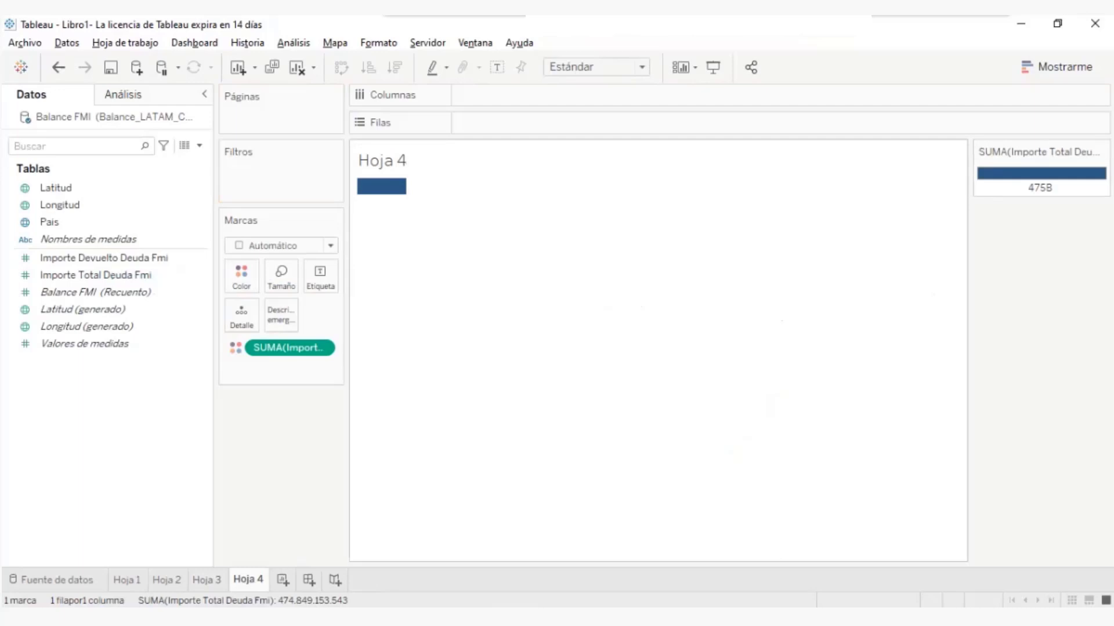
double_click(49, 222)
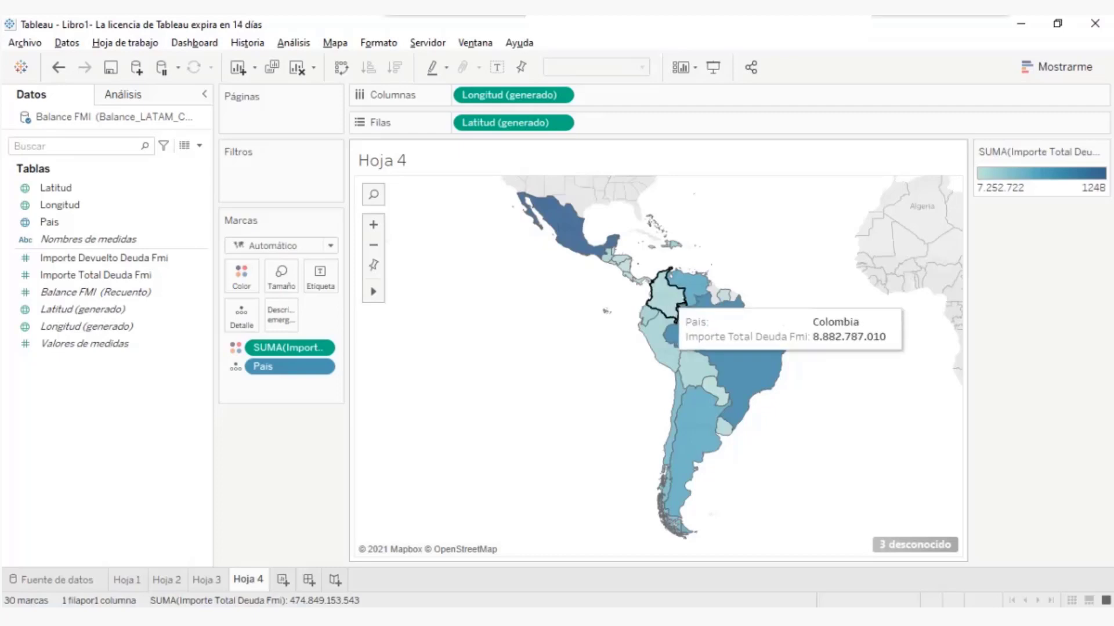
mouse_move(572, 237)
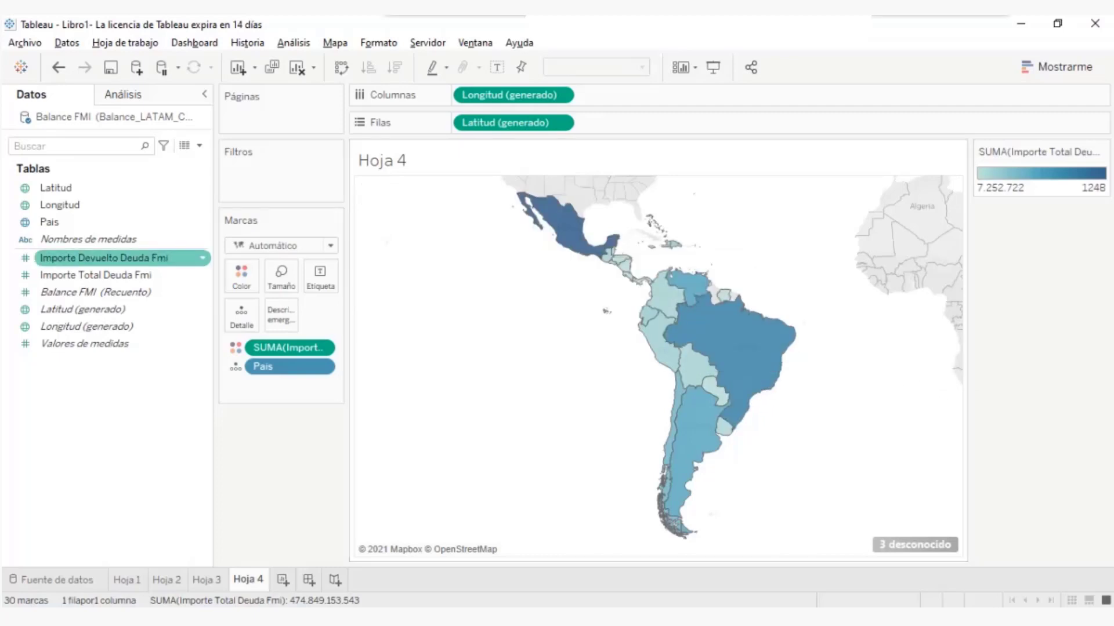
mouse_move(715, 305)
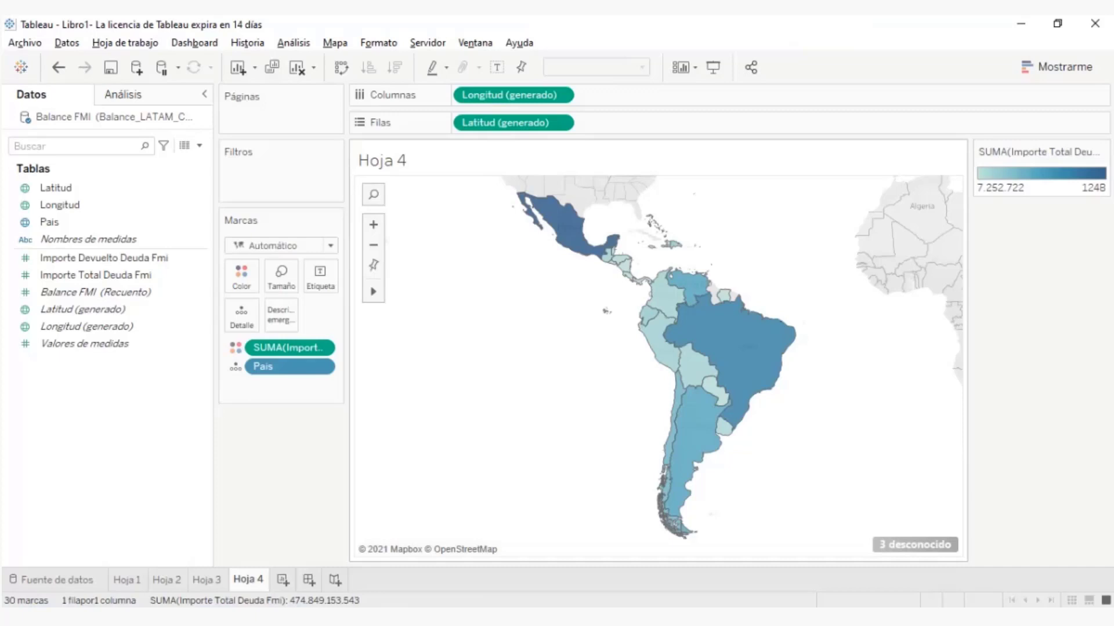
mouse_move(656, 337)
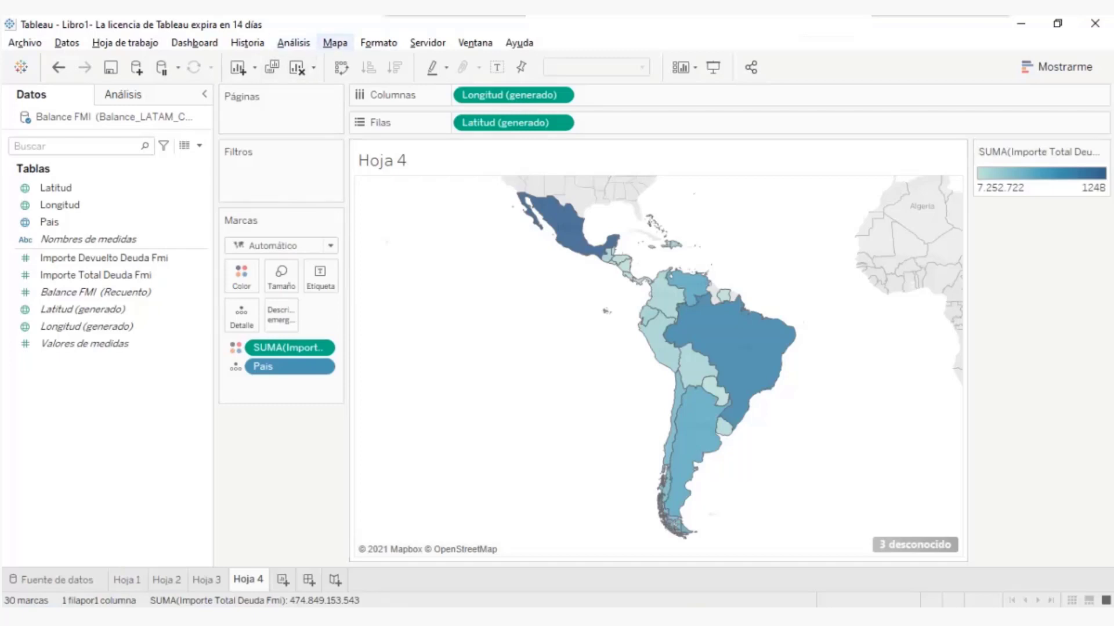
- Open the map layer settings for Hoja 4 and review the available layers
left_click(334, 42)
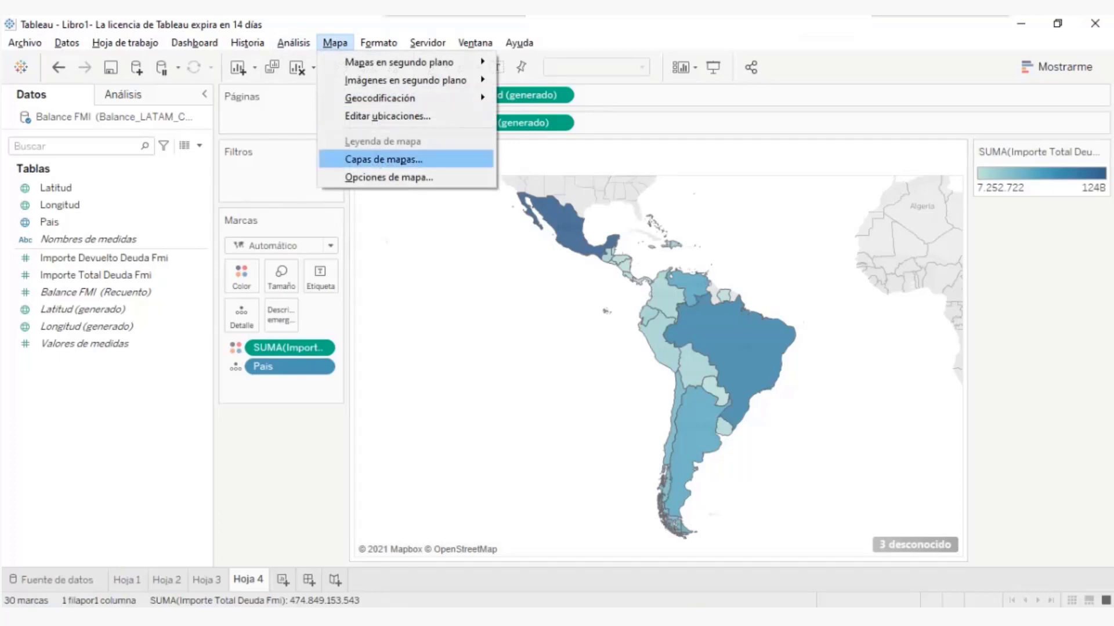
left_click(383, 158)
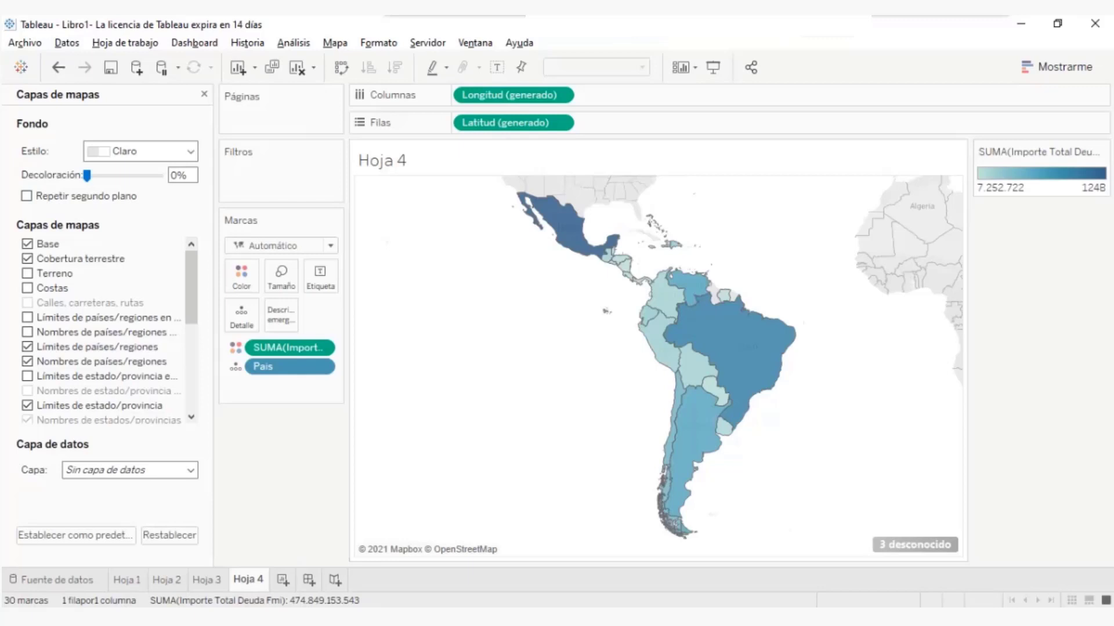
scroll(110, 332, "down", 5)
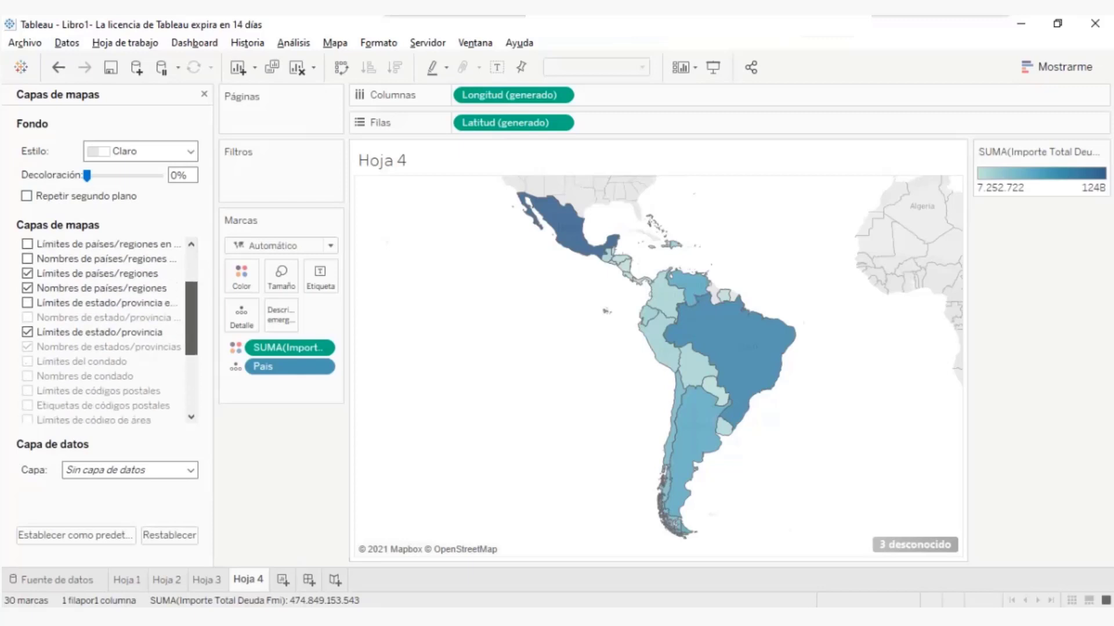
scroll(110, 332, "up", 5)
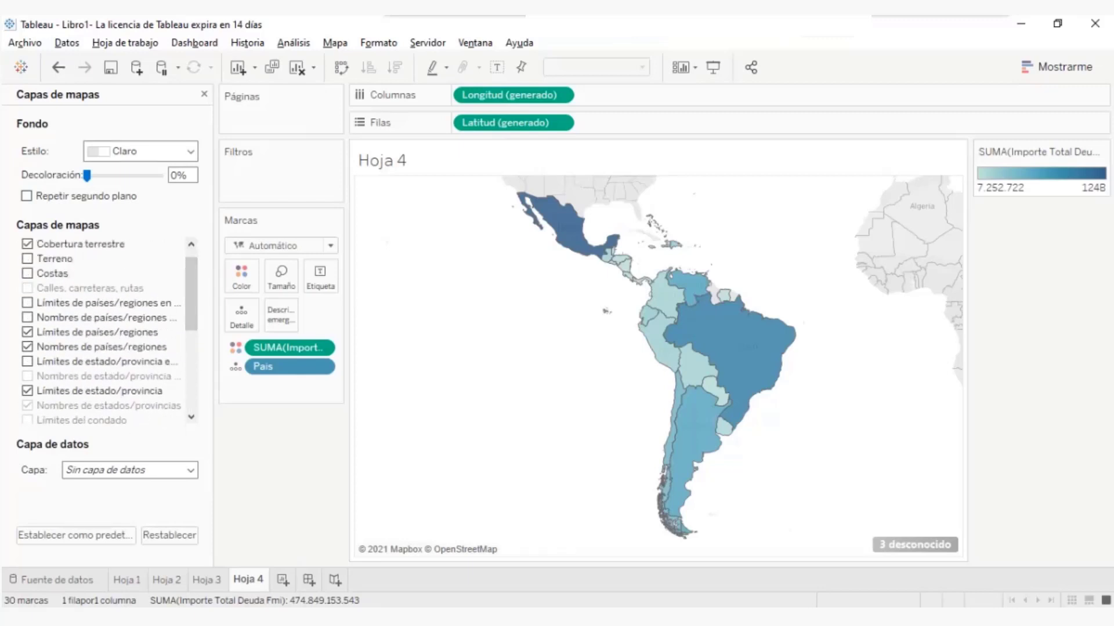
- Try the Normal, Claro and Oscuro background styles on the Hoja 4 map
left_click(191, 151)
left_click(141, 181)
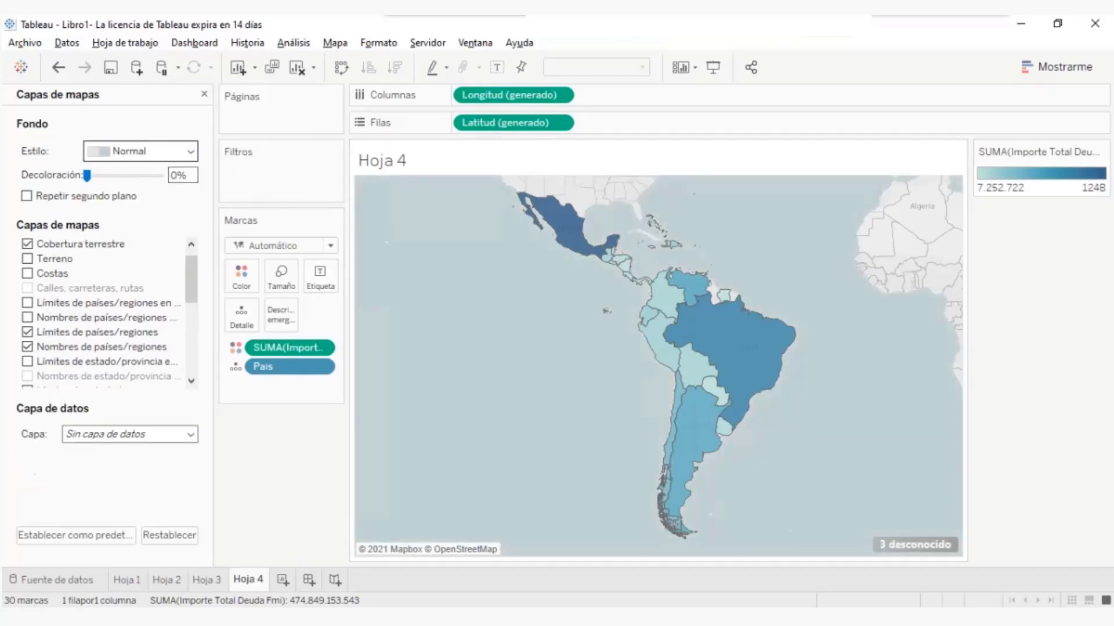
left_click(190, 152)
left_click(141, 165)
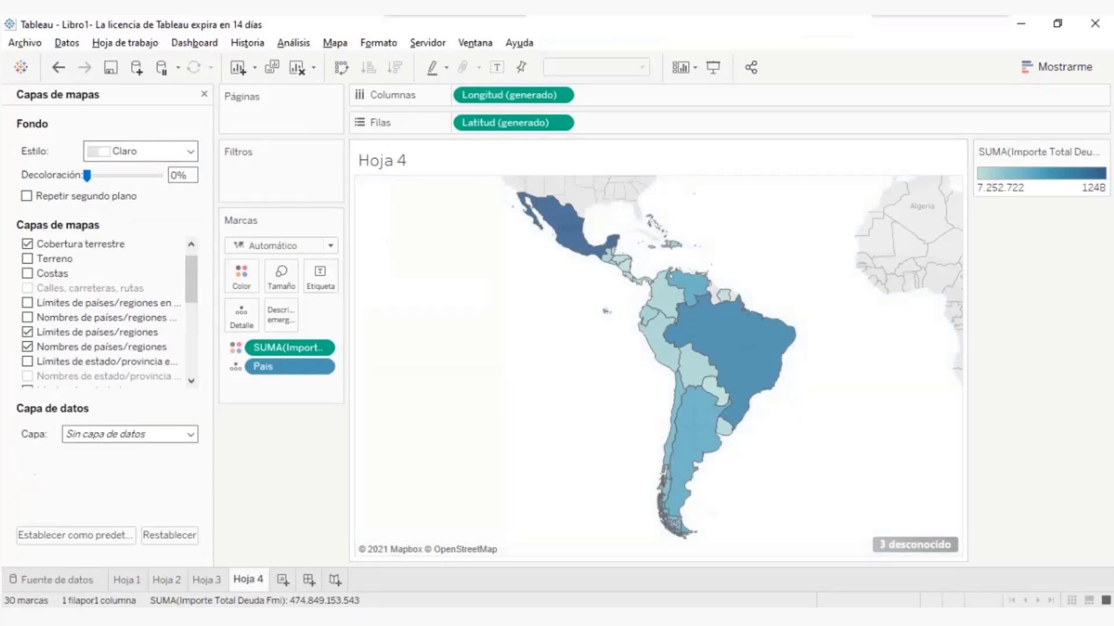
left_click(190, 151)
left_click(141, 179)
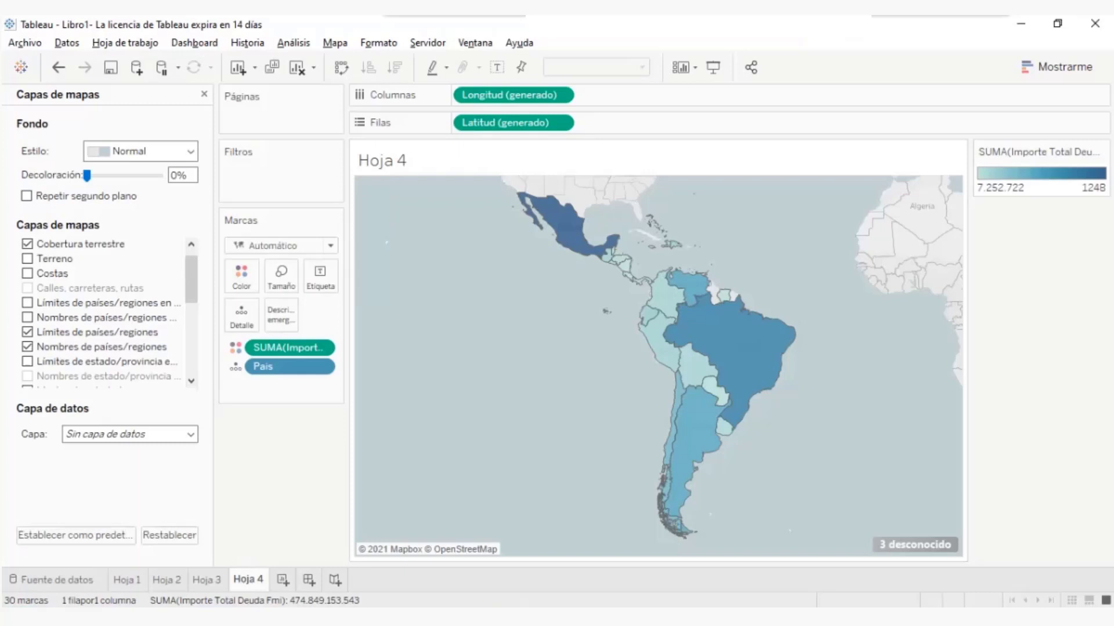
left_click(190, 151)
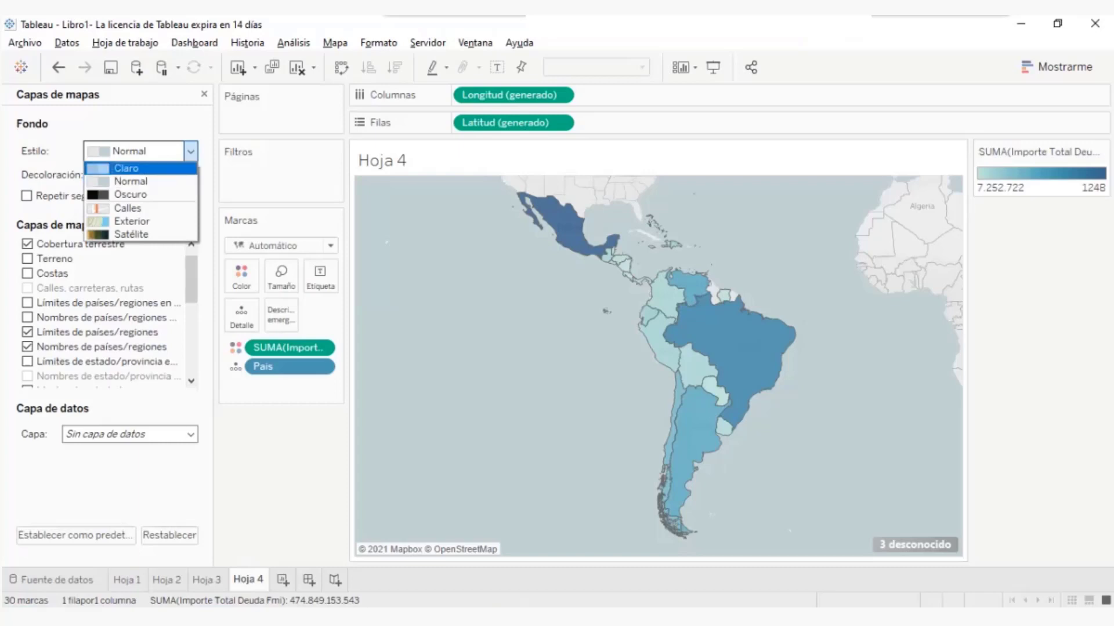
left_click(126, 168)
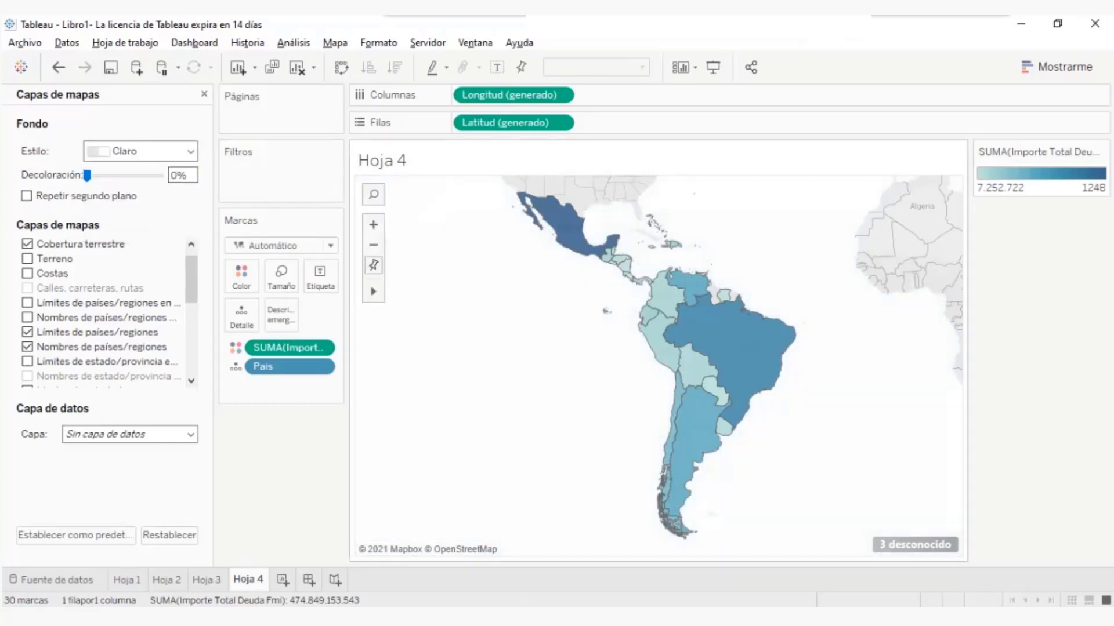
left_click(190, 151)
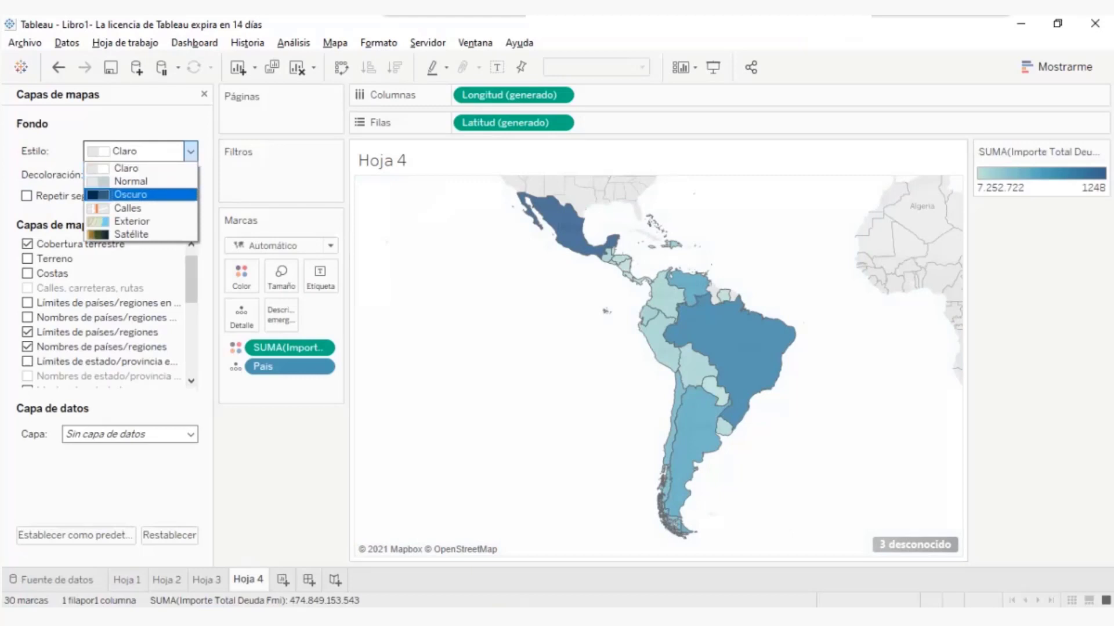
left_click(190, 152)
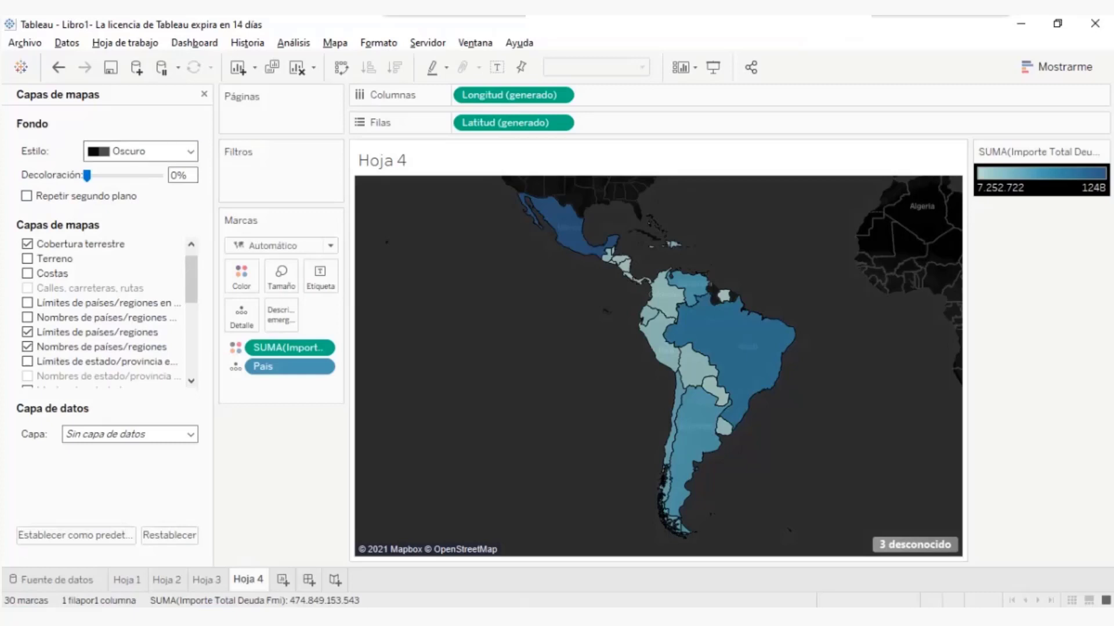
- Set the background washout (Decoloración) to 6% and the map style to Normal
mouse_move(87, 175)
left_mouse_down()
mouse_move(126, 175)
mouse_move(87, 176)
left_mouse_up()
left_click(139, 151)
left_click(139, 181)
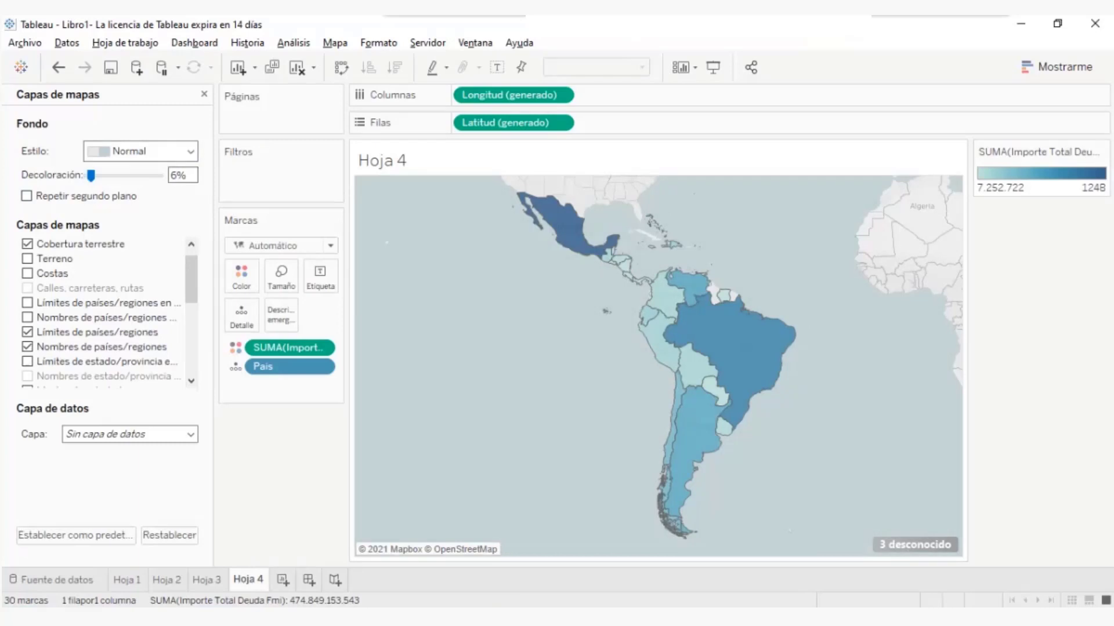
- Look through the list of map layers and enable the Costas layer
scroll(105, 314, "down", 2)
scroll(104, 313, "up", 3)
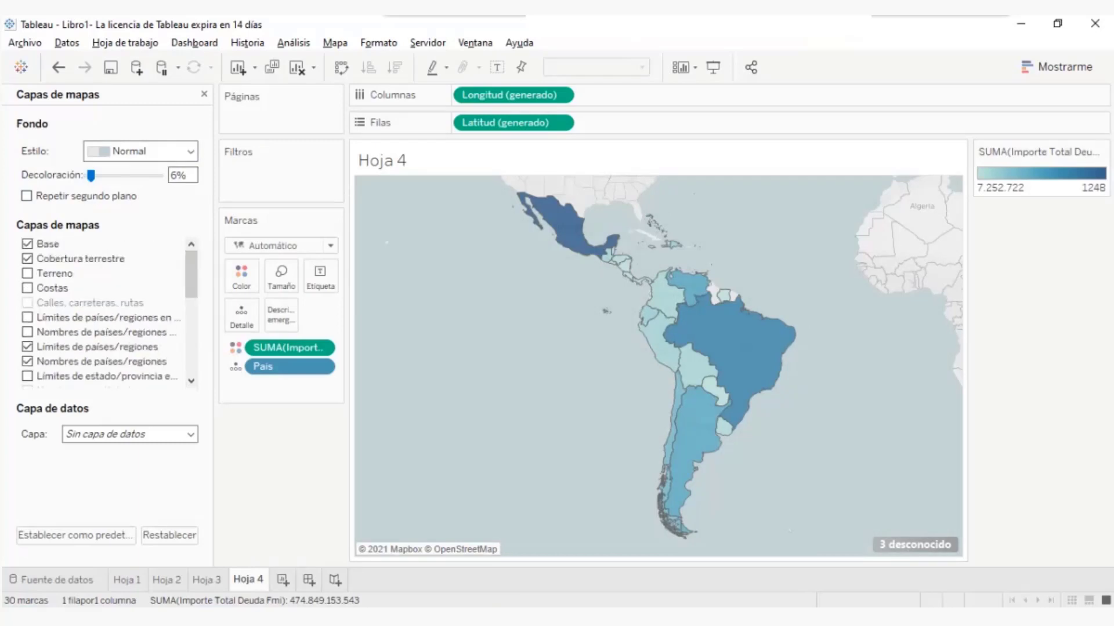
left_click_drag(191, 274, 192, 298)
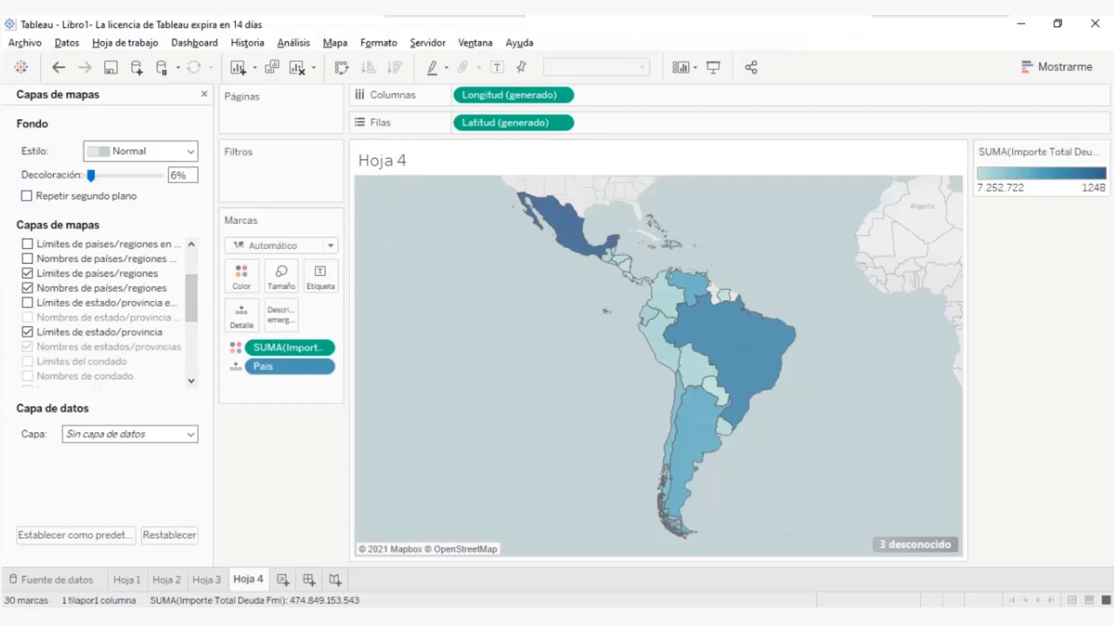
left_click_drag(191, 298, 192, 271)
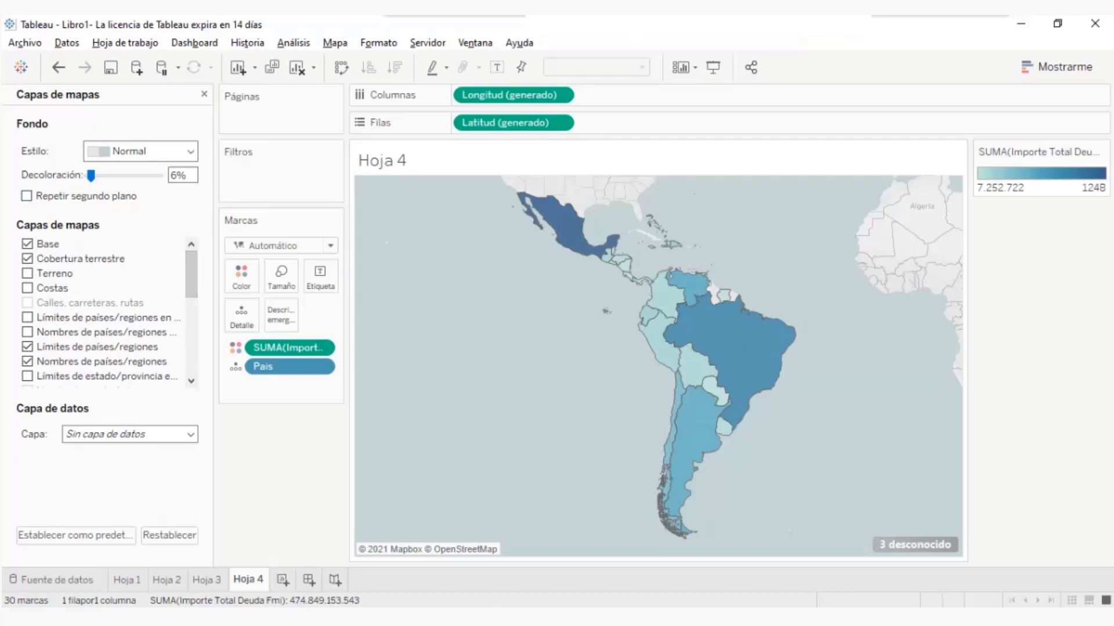
mouse_move(191, 272)
left_mouse_down()
mouse_move(192, 313)
mouse_move(191, 274)
left_mouse_up()
left_click(27, 289)
left_click(27, 288)
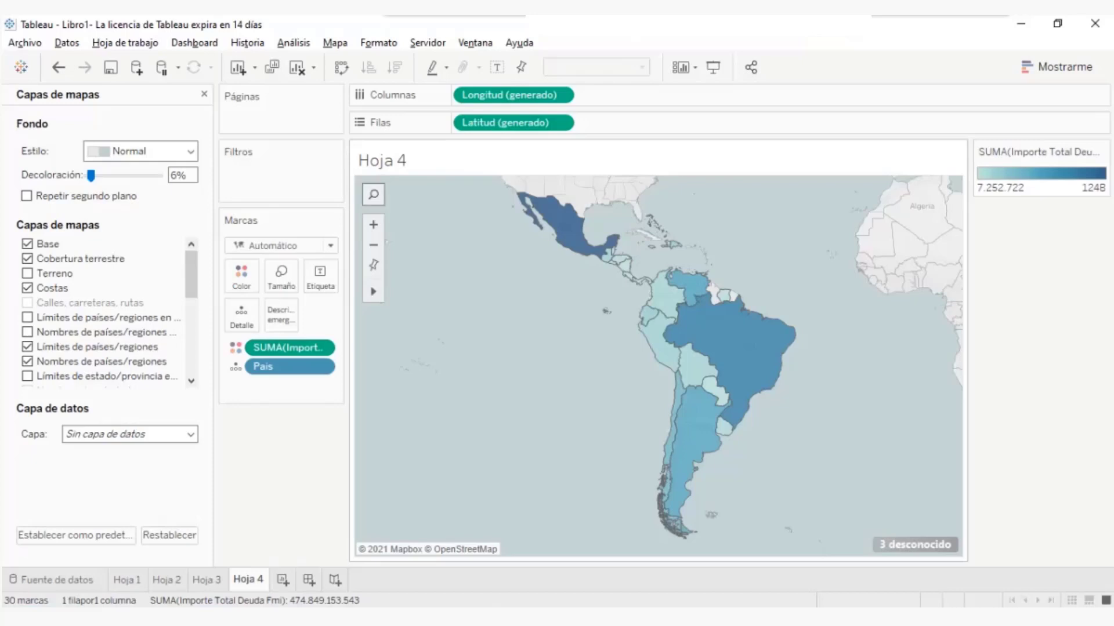
- Look up México in the map search and clear the entry
left_click(374, 195)
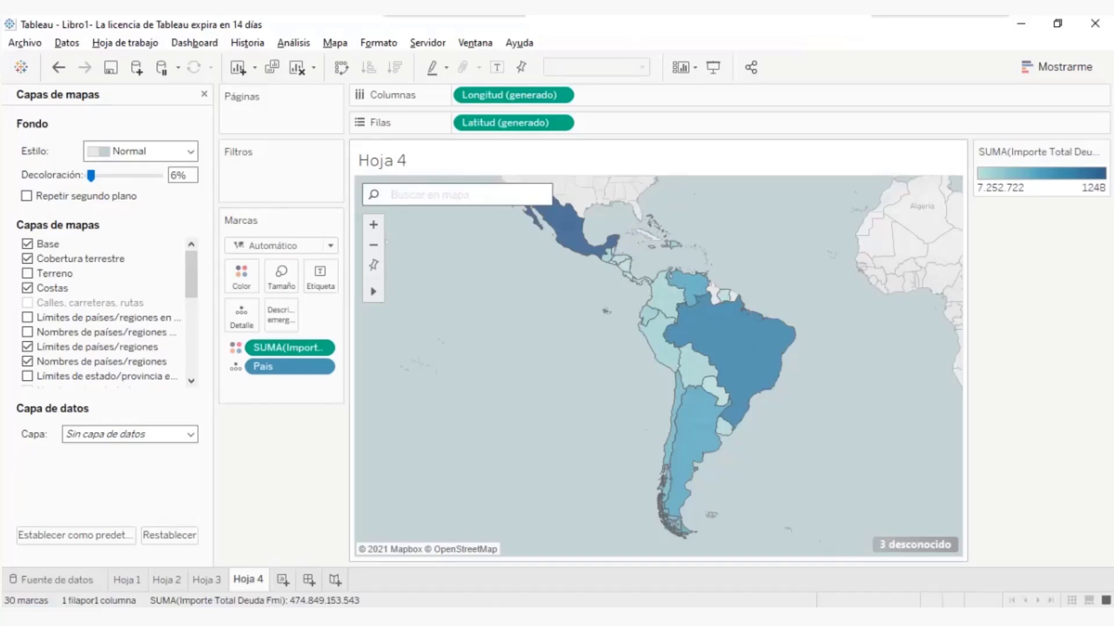
type("M")
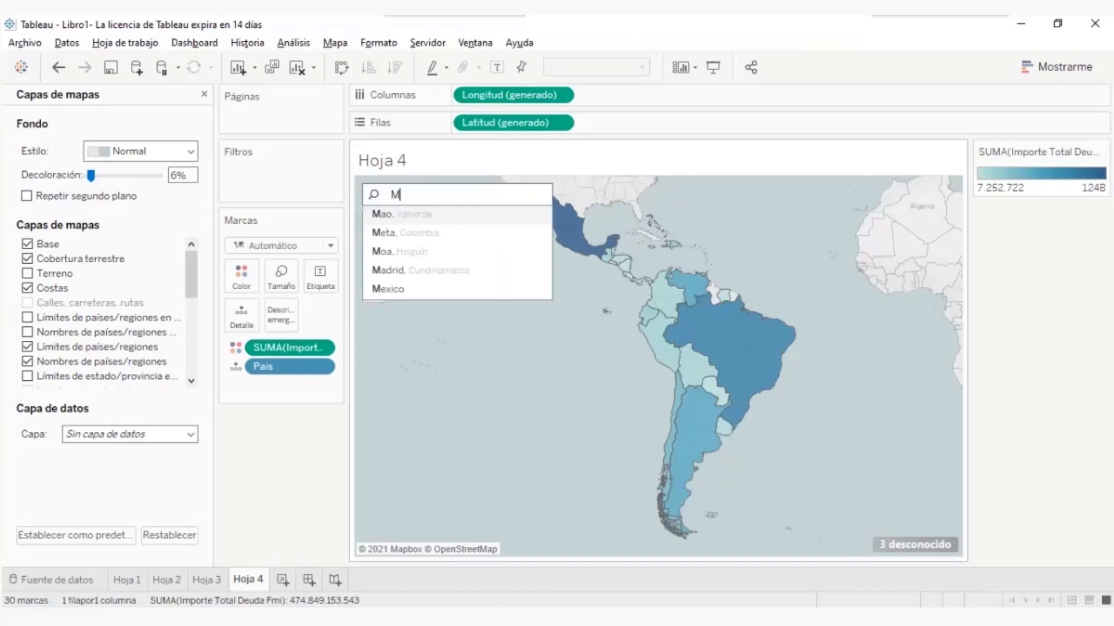
type("éxico")
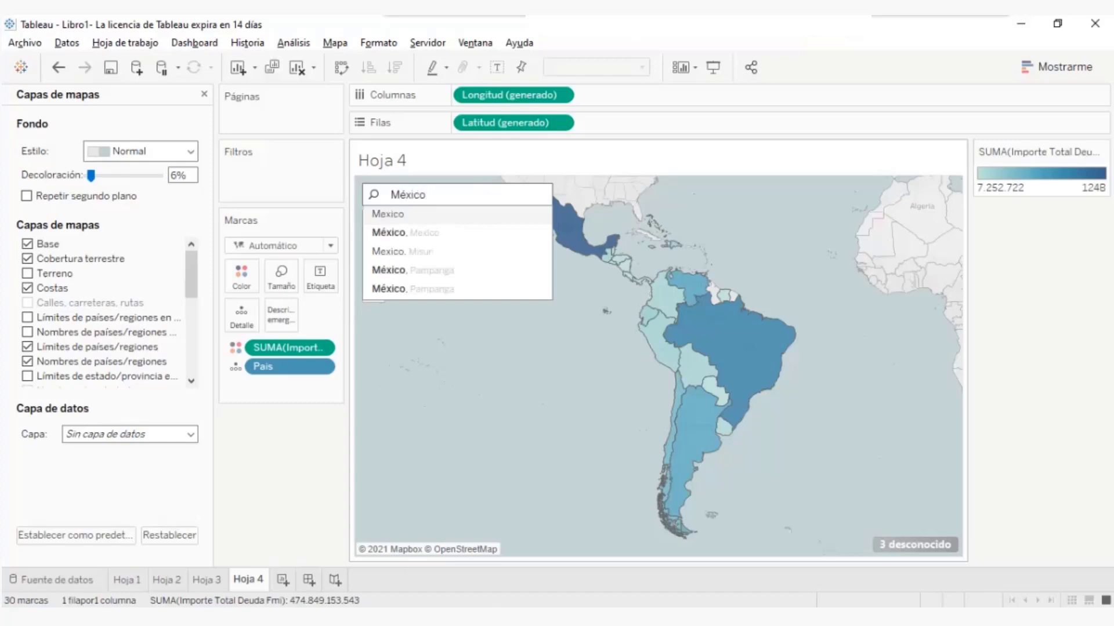
key("BackSpace")
key("BackSpace")
key("BackSpace")
key("BackSpace")
key("BackSpace")
key("BackSpace")
- Search the map for "distri" and go to Distrito Federal, Mexico
type("d")
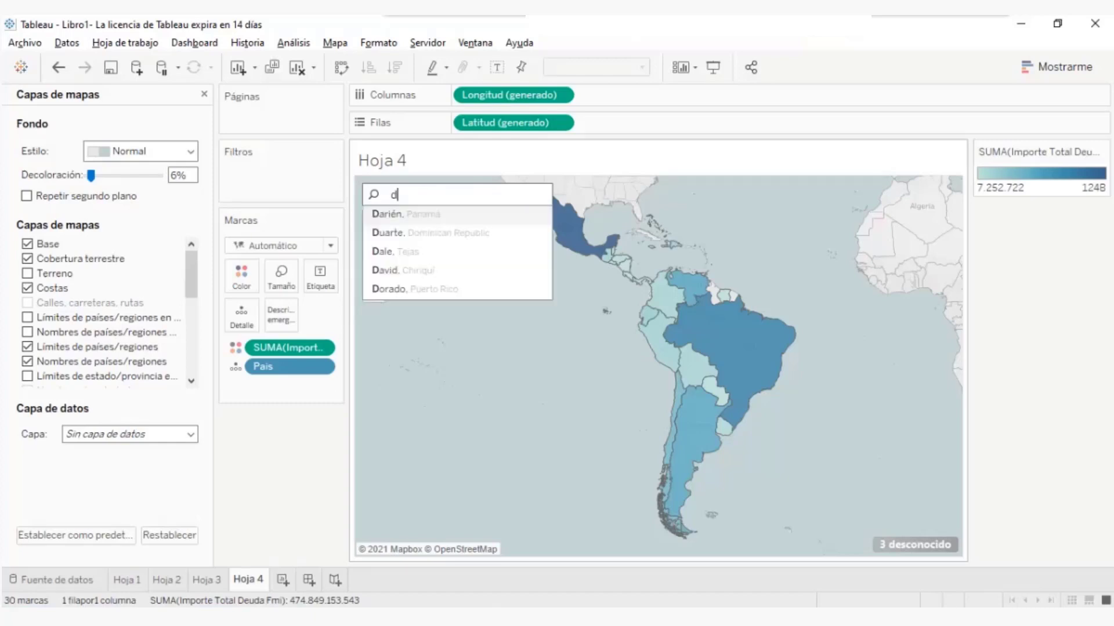
type("istri")
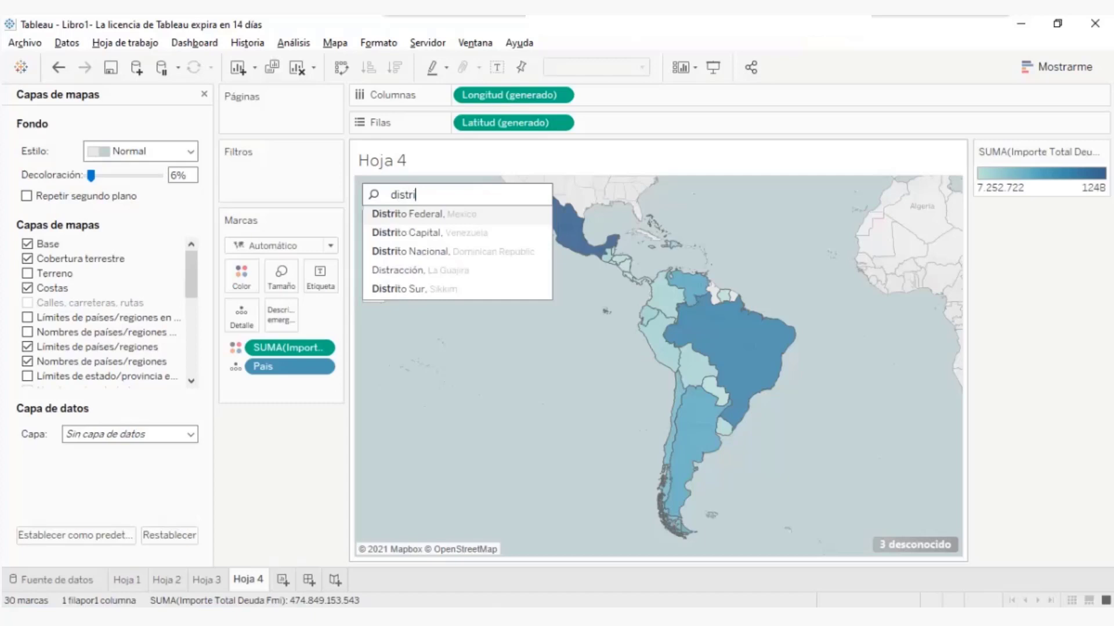
key("Return")
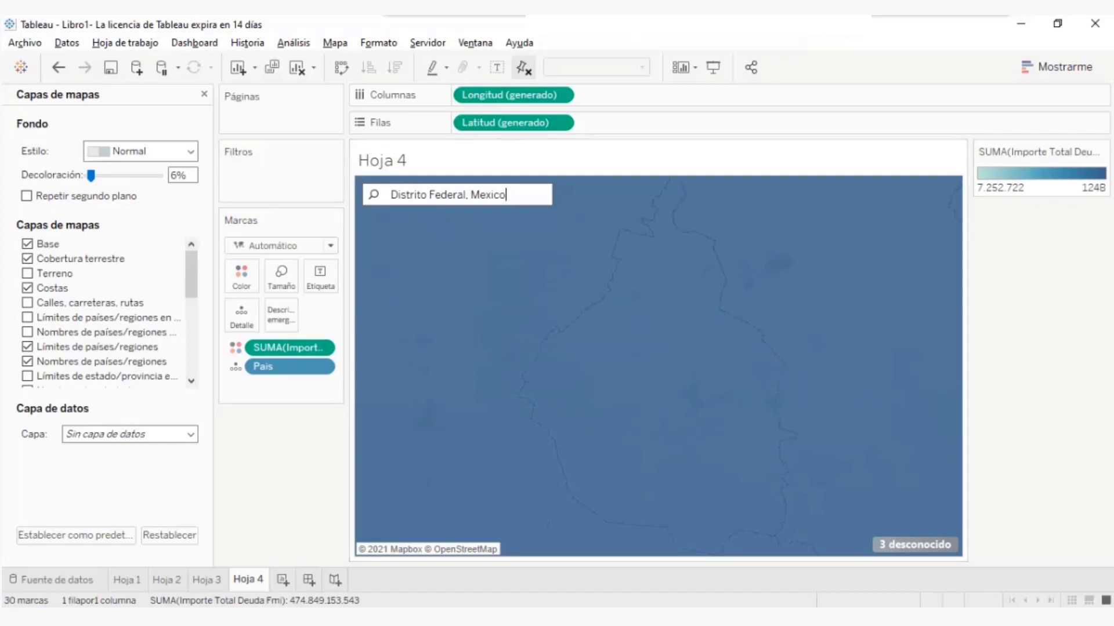
- Change the map background style to Claro and enable the Calles, carreteras, rutas layer
left_click(190, 151)
left_click(125, 167)
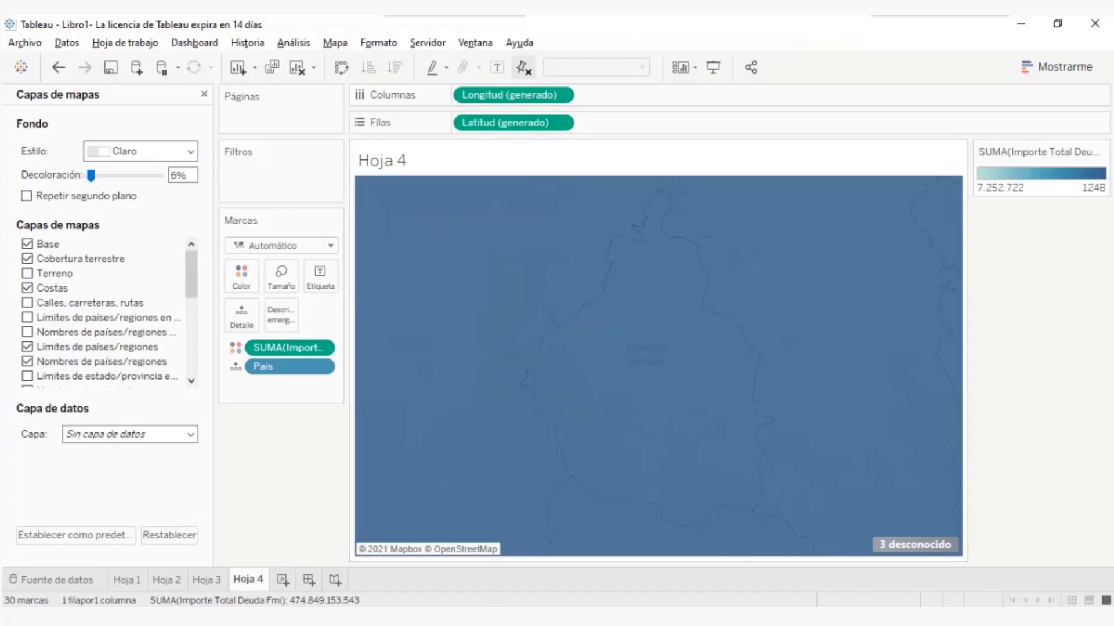
left_click(27, 303)
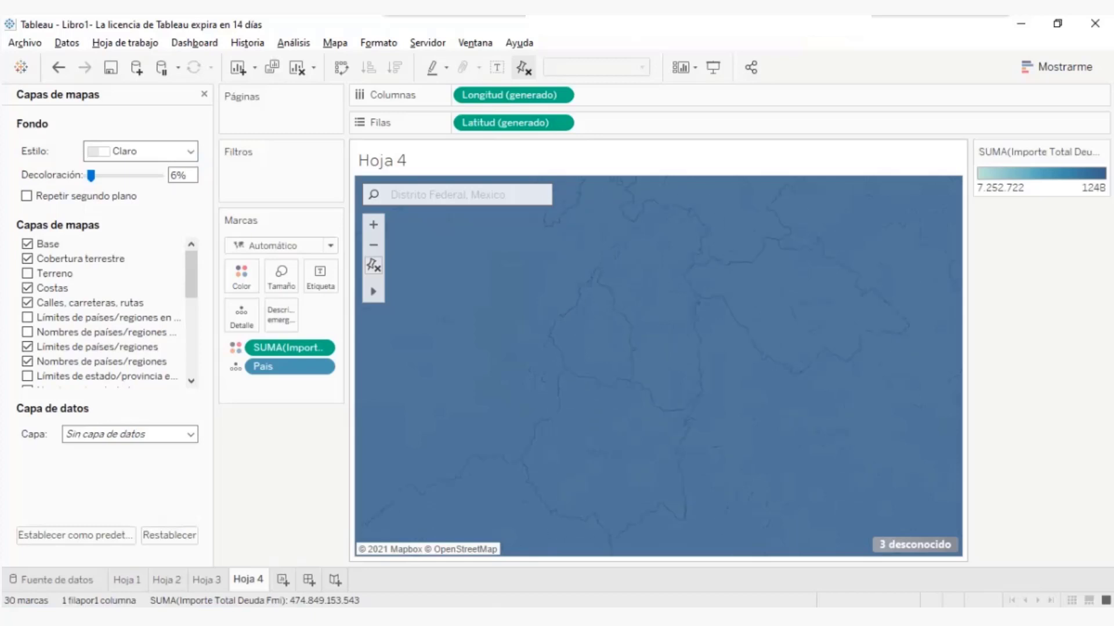
- Examine the street and road layer across Mexico at several zoom levels and return to Distrito Federal through the map search
scroll(580, 324, "down", 5)
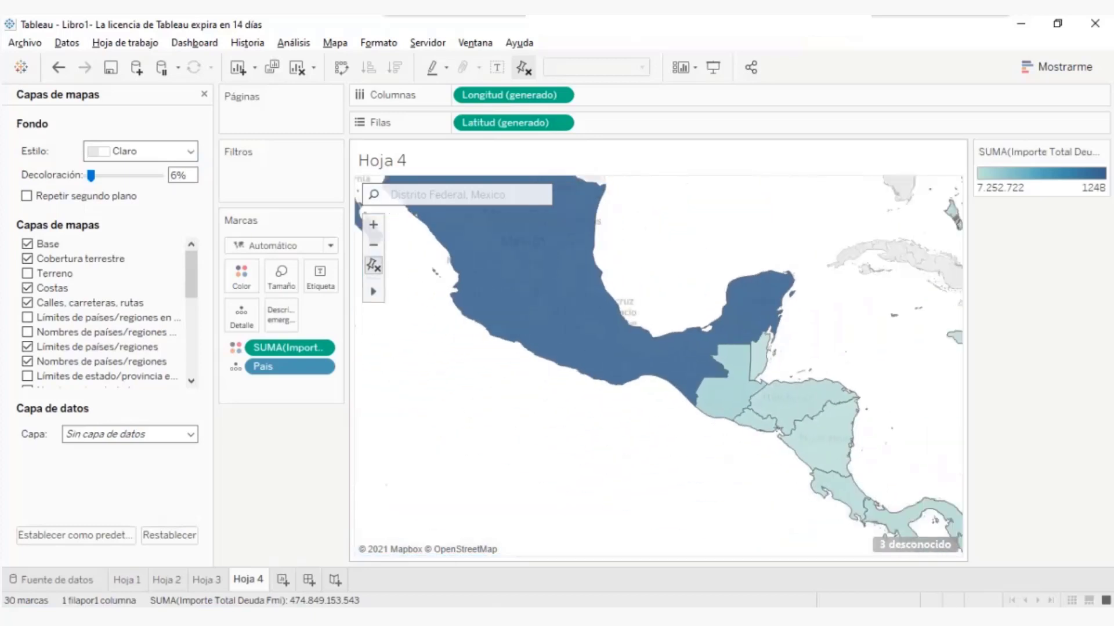
scroll(551, 261, "up", 2)
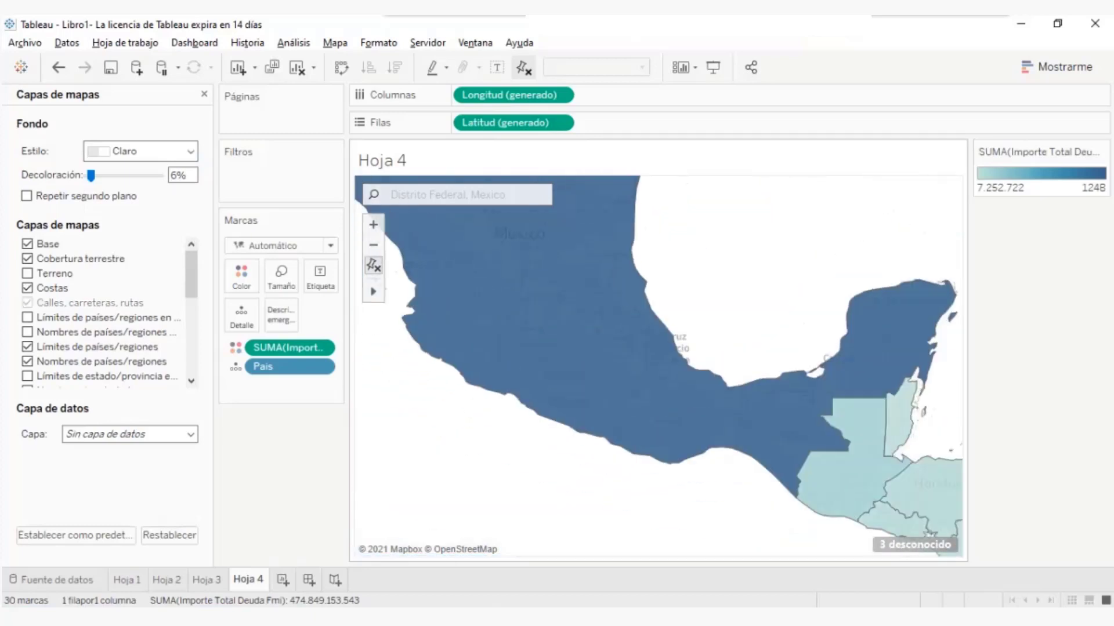
scroll(558, 279, "up", 2)
left_click_drag(514, 268, 622, 390)
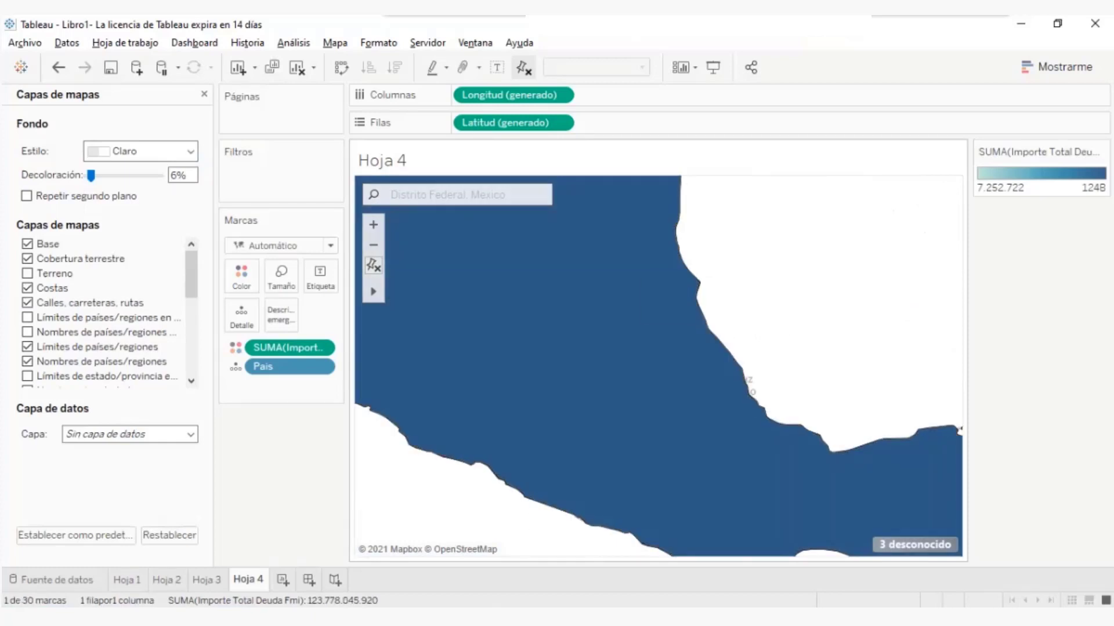
scroll(602, 279, "down", 3)
left_click_drag(729, 212, 753, 280)
scroll(430, 246, "up", 1)
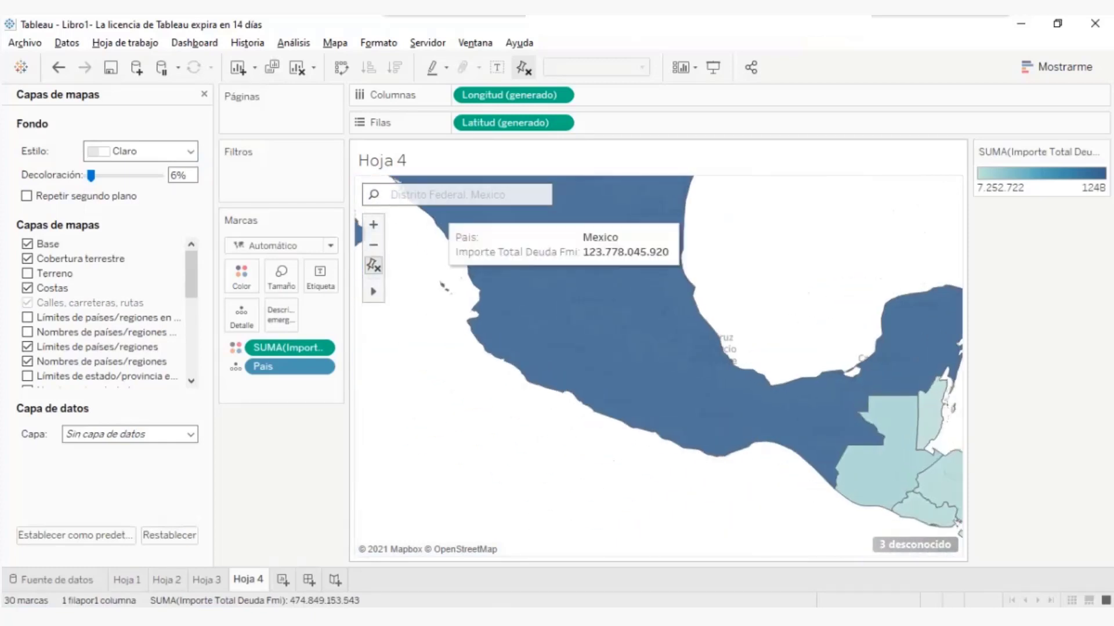
left_click(449, 195)
key("Return")
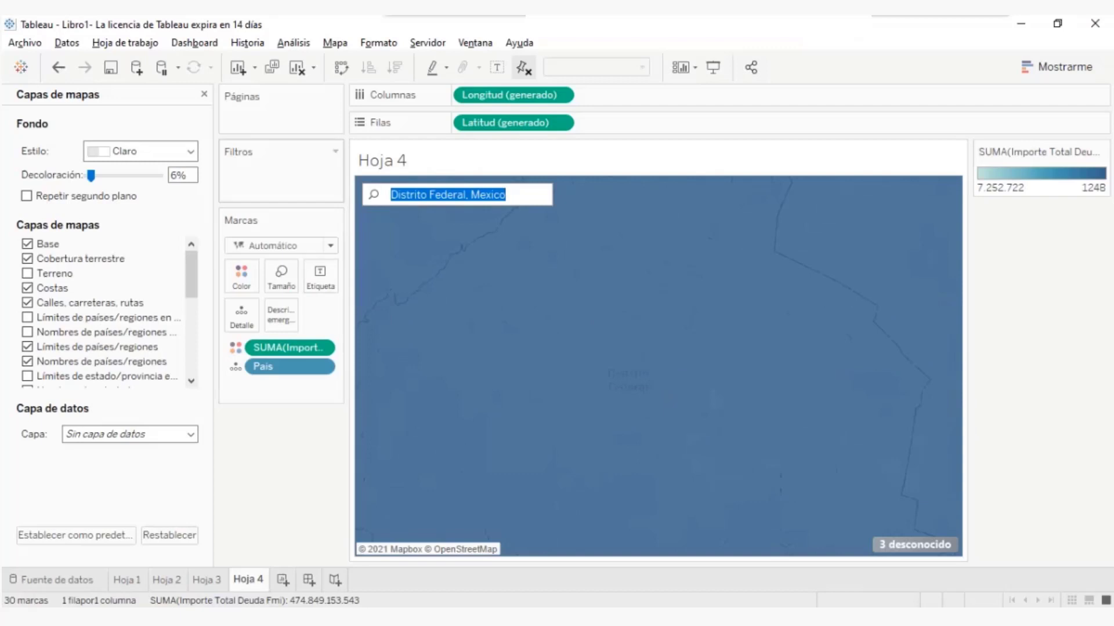
- Set the background washout (Decoloración) to 0%, keeping the Claro style
left_click_drag(91, 175, 89, 176)
left_click(190, 151)
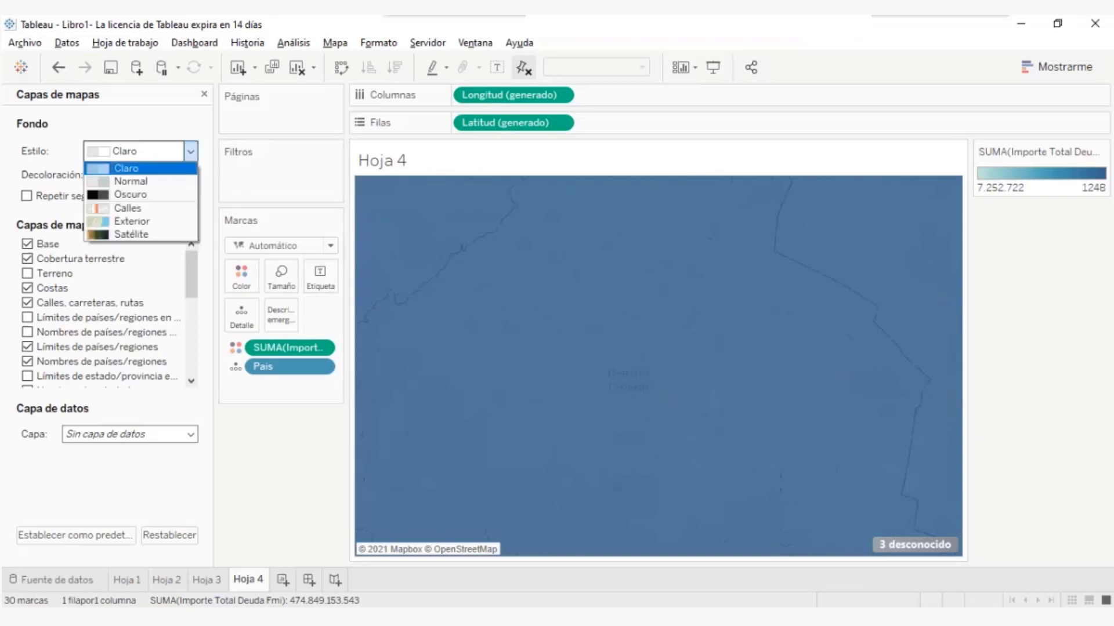
left_click(174, 168)
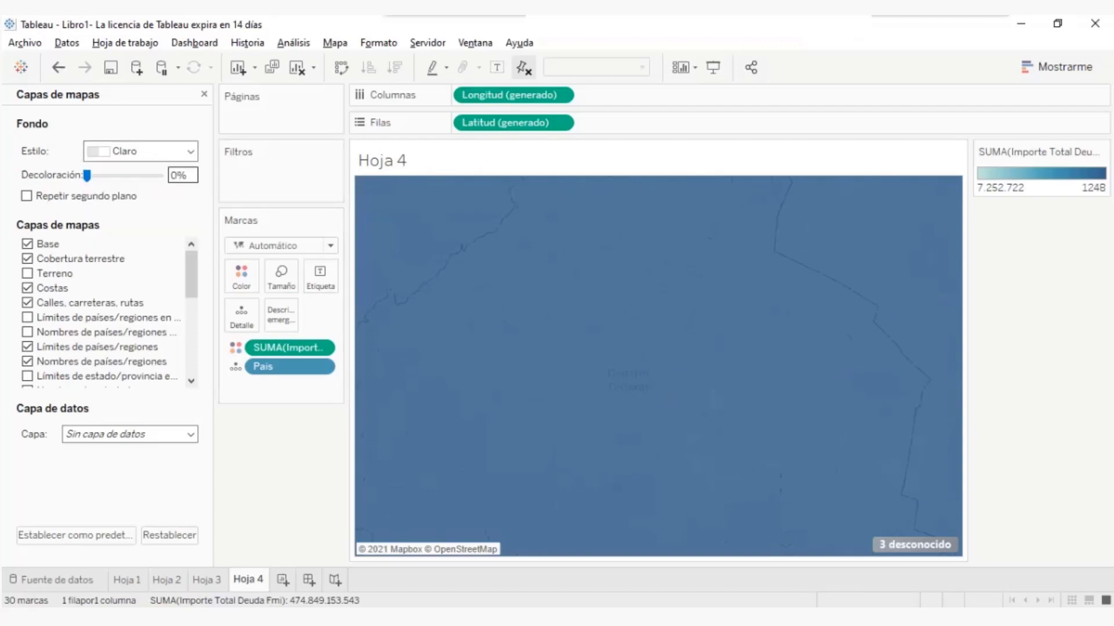
left_click(190, 151)
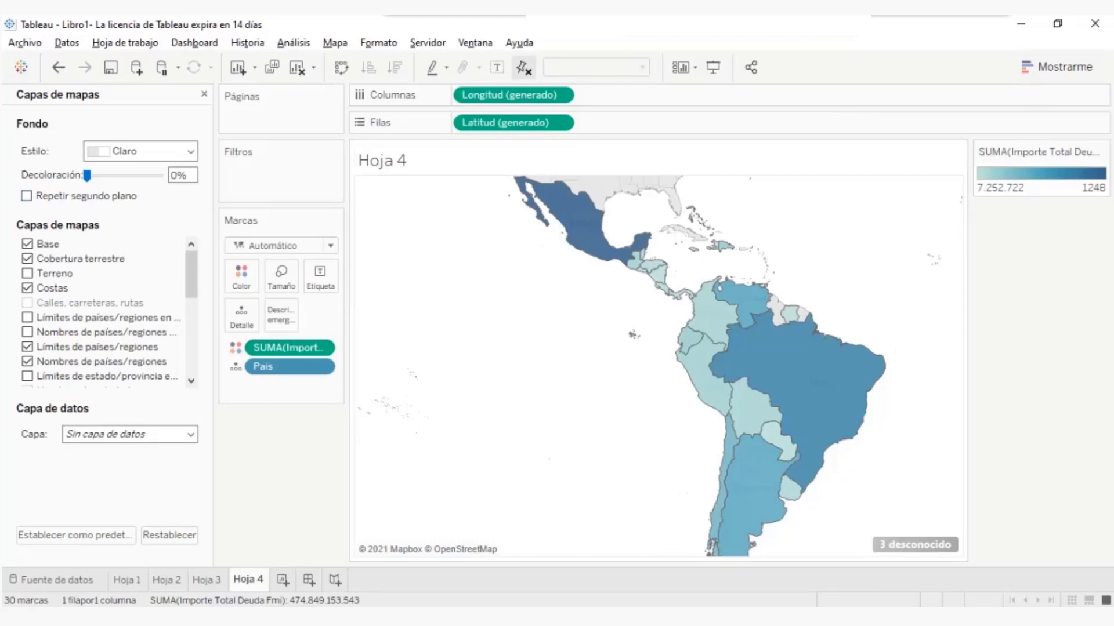
- Search the map for "distrit" and show Distrito Federal, Mexico from the full Latin America view
left_click(392, 195)
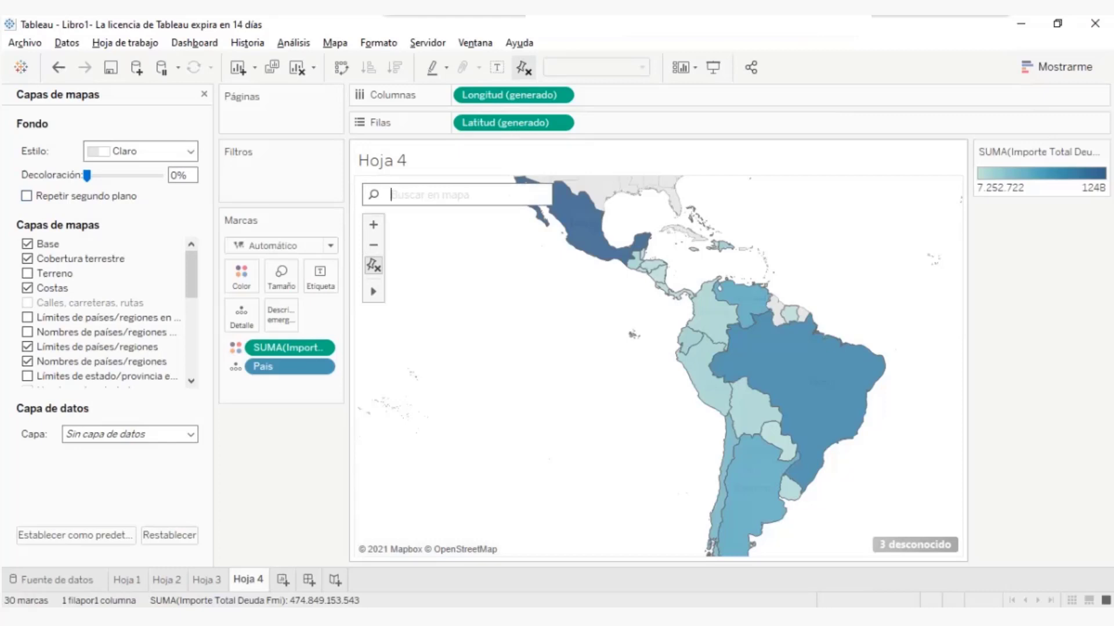
type("distri")
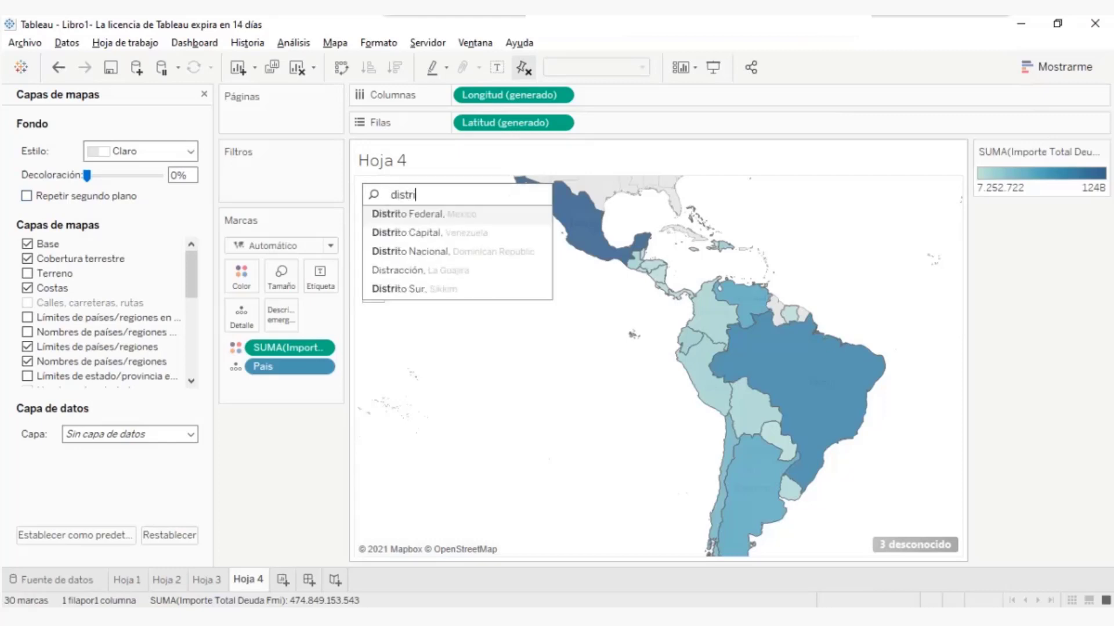
type("t")
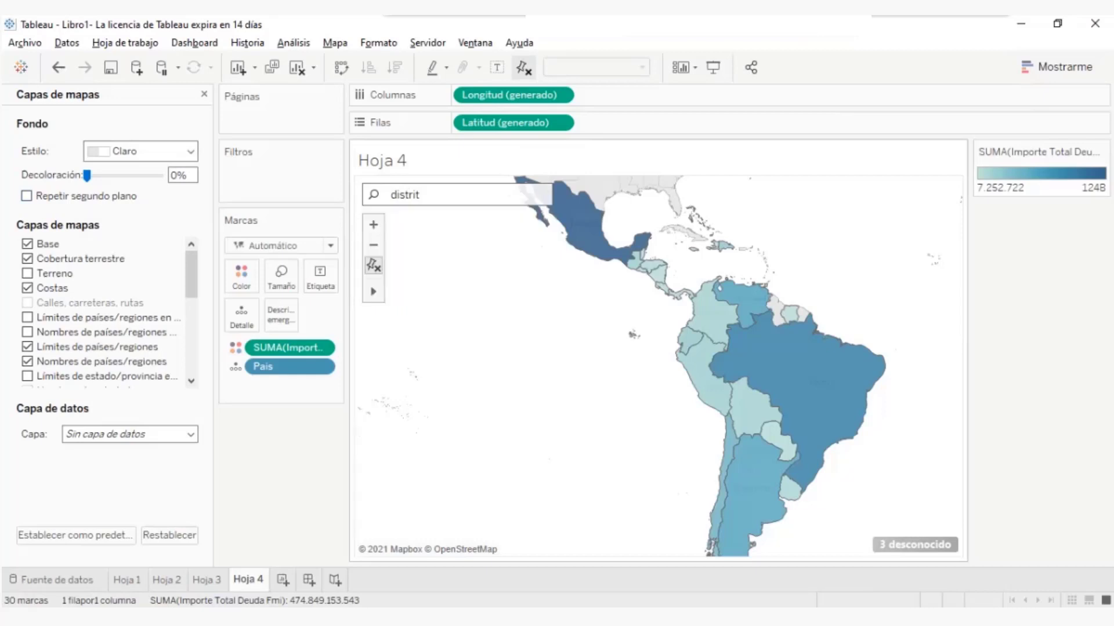
key("Return")
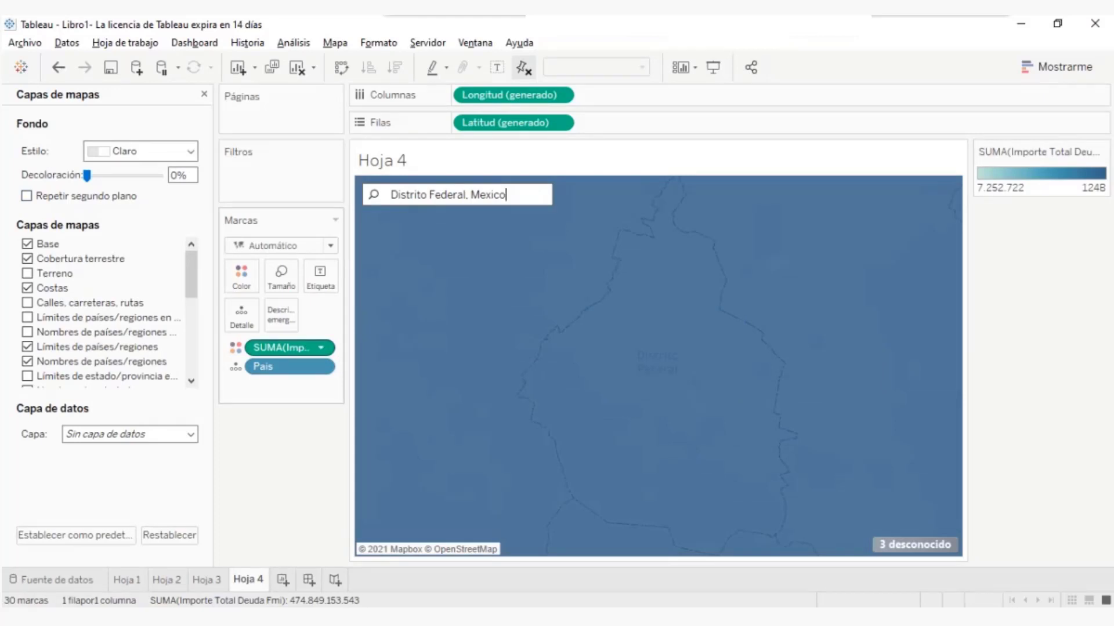
- Remove the SUMA(Importe Total Deuda Fmi) color field from the Hoja 4 marks
left_click(290, 348)
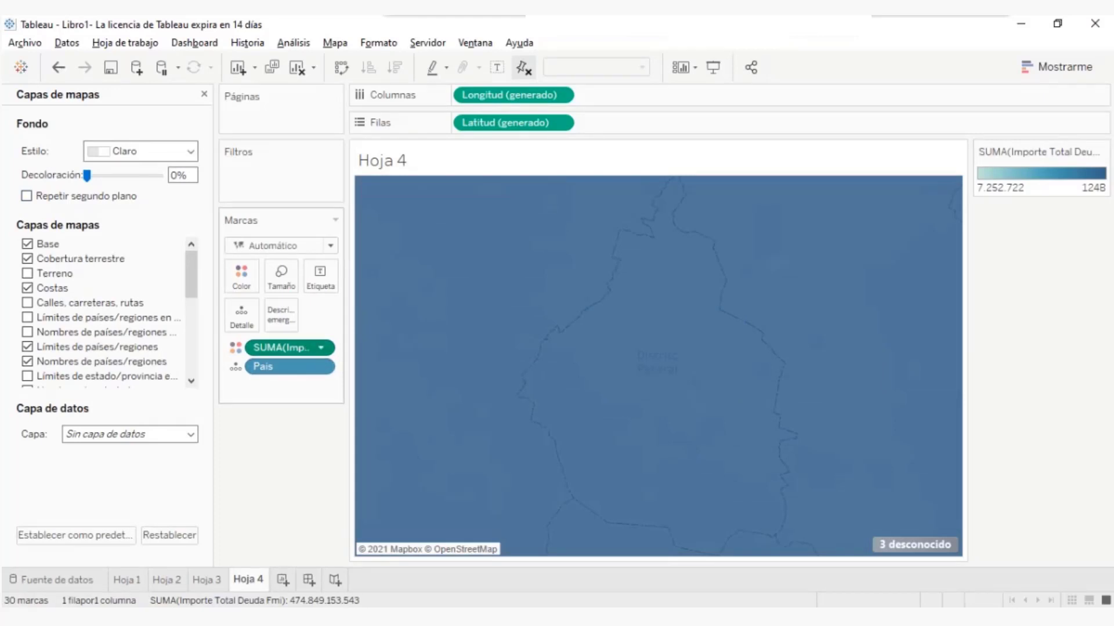
left_click_drag(290, 348, 278, 368)
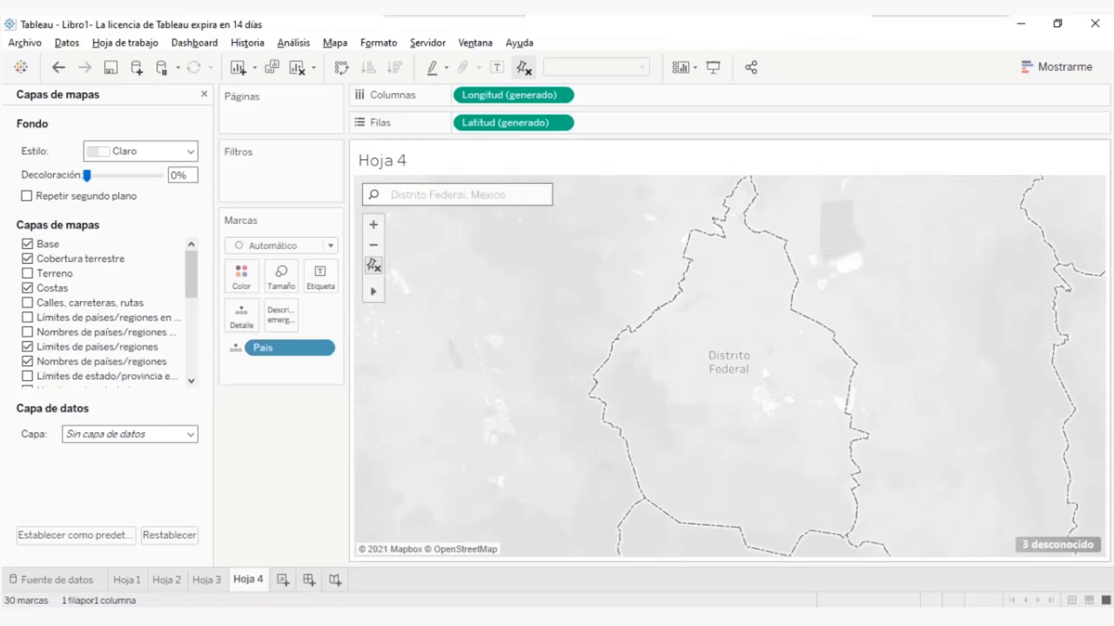
left_click_drag(525, 395, 478, 330)
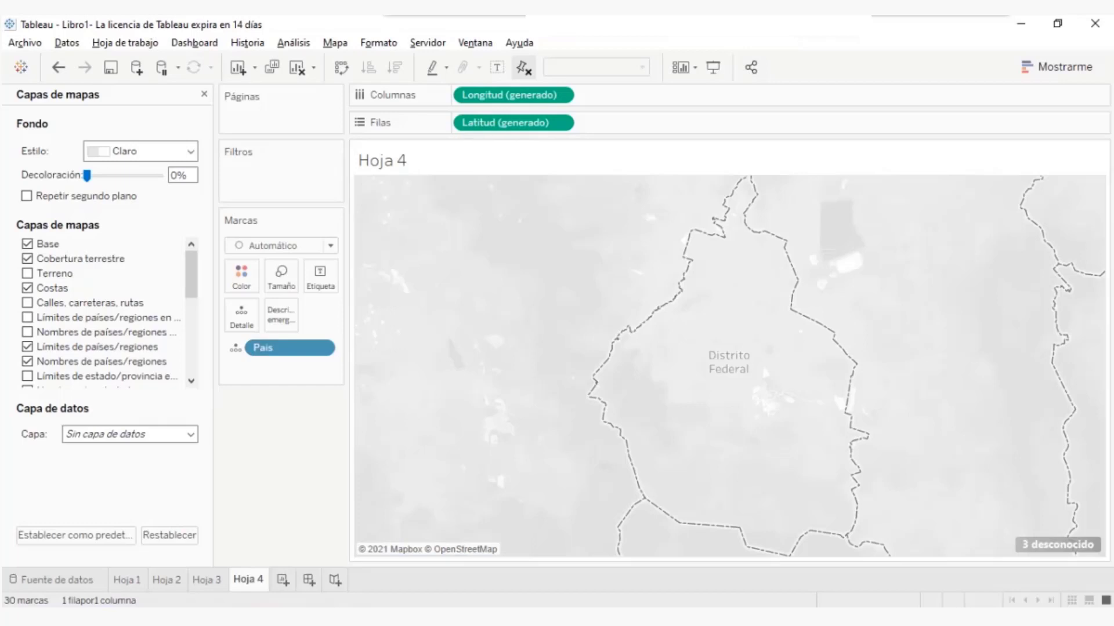
- Try the Calles, carreteras, rutas layer on the Distrito Federal map by switching it on and off twice
left_click(27, 302)
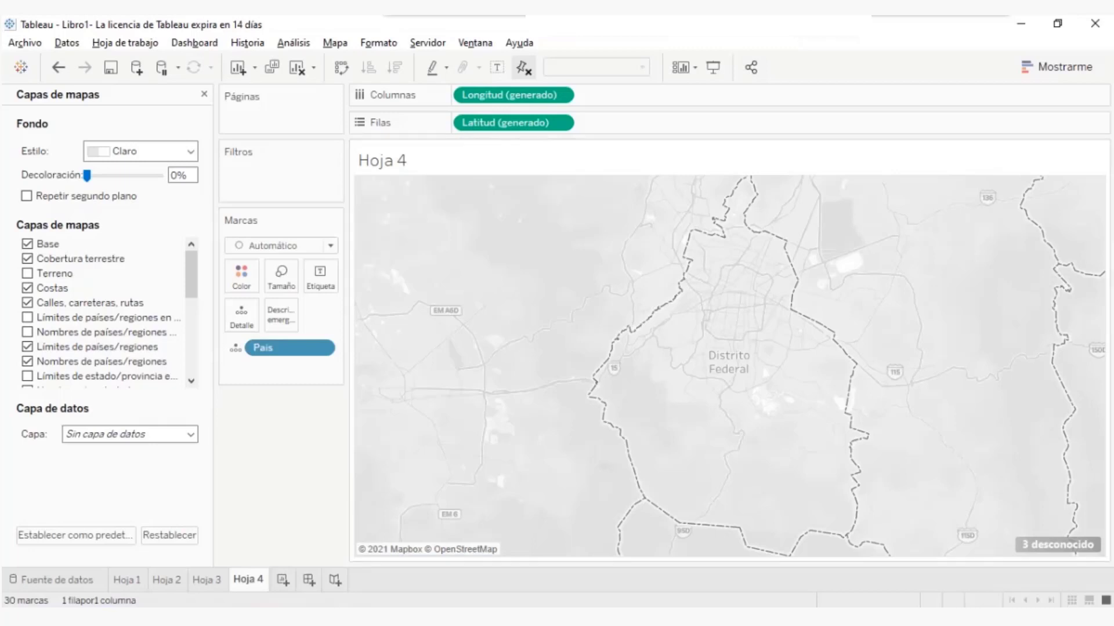
left_click(27, 302)
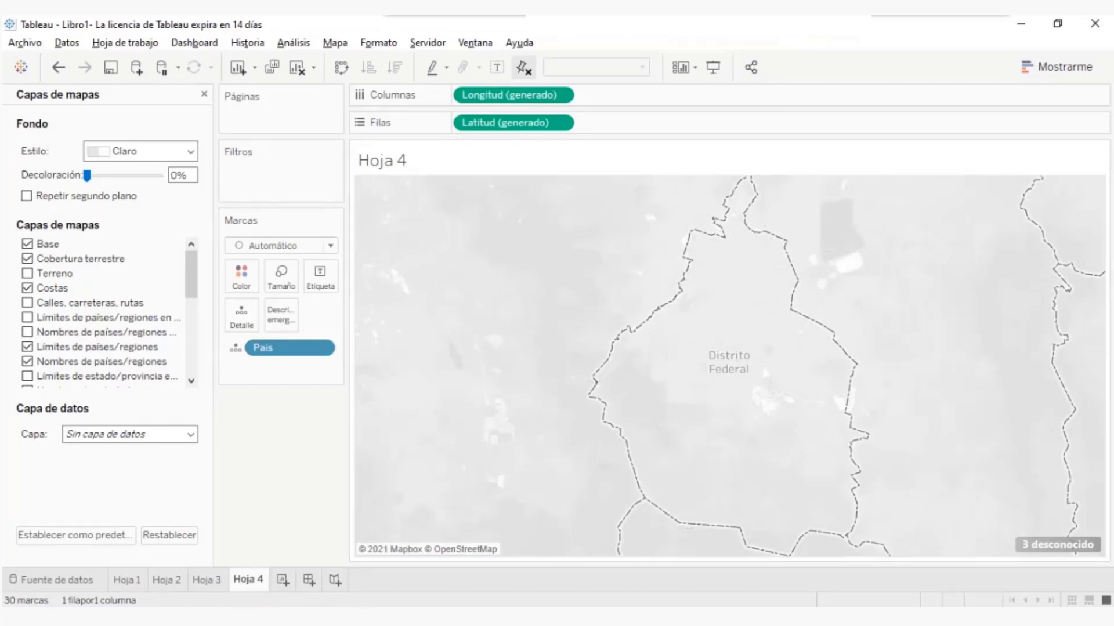
left_click(27, 303)
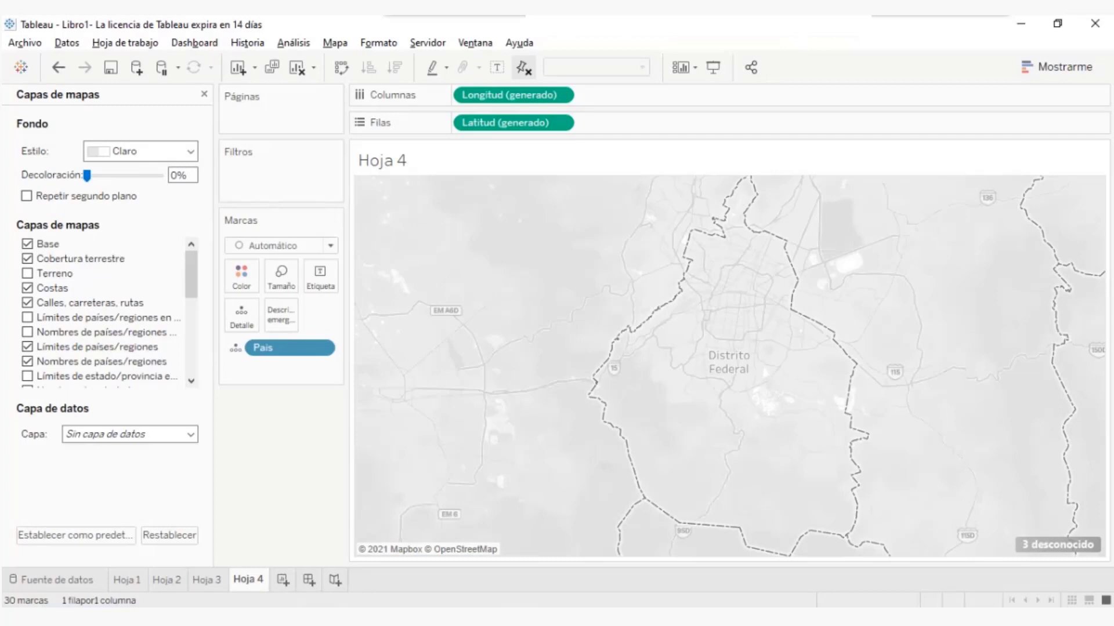
left_click(27, 302)
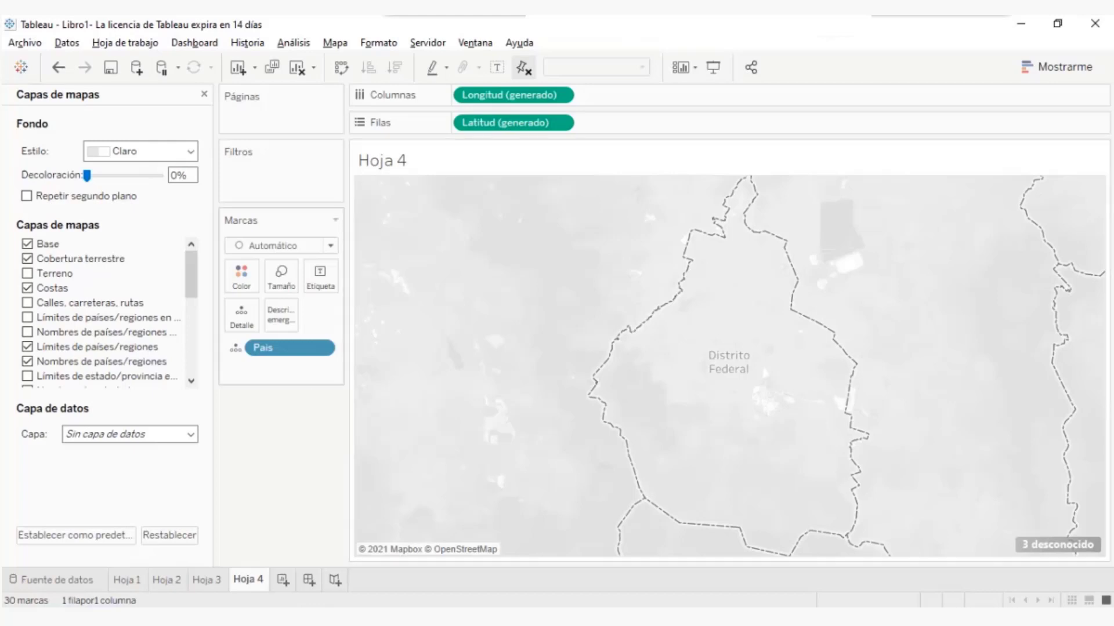
- Review the map options for Hoja 4, including the scale unit choices, and close them without changes
left_click(334, 42)
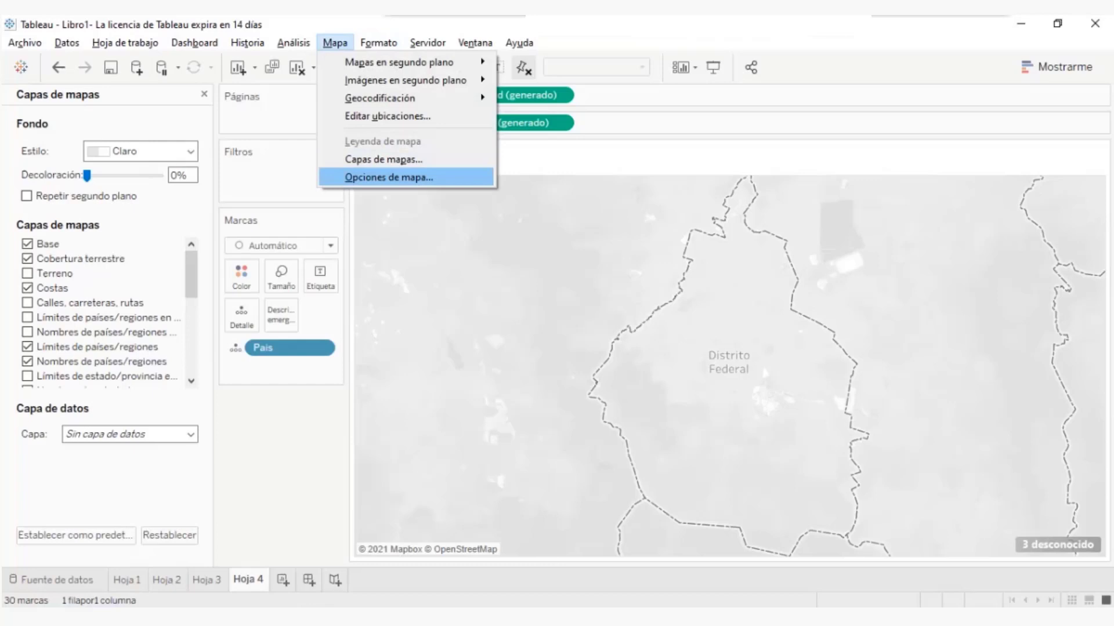
left_click(388, 177)
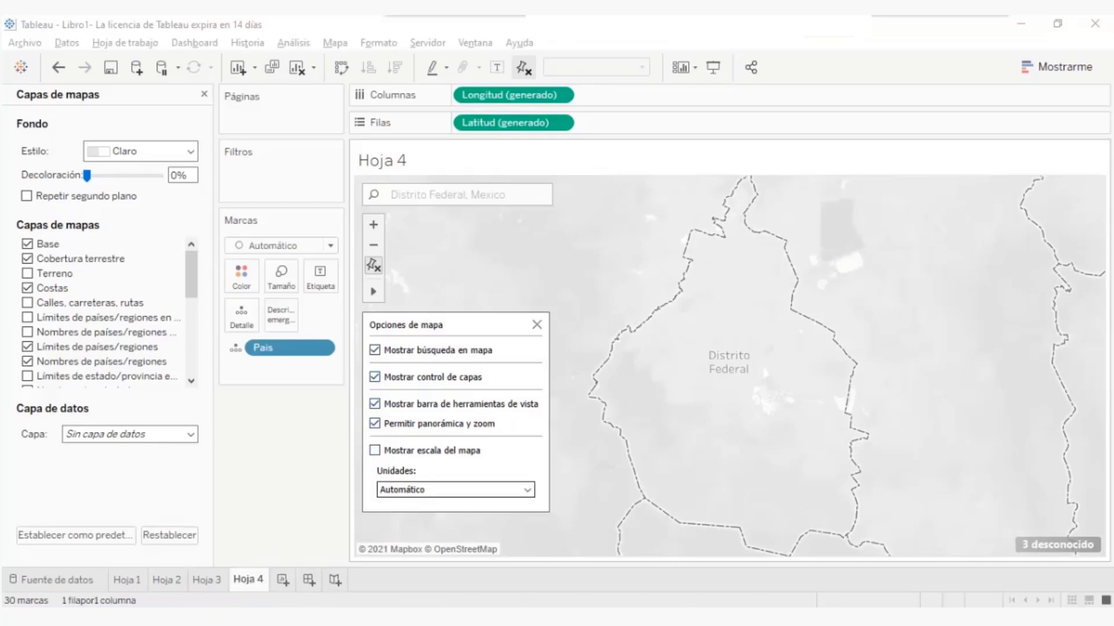
left_click(526, 490)
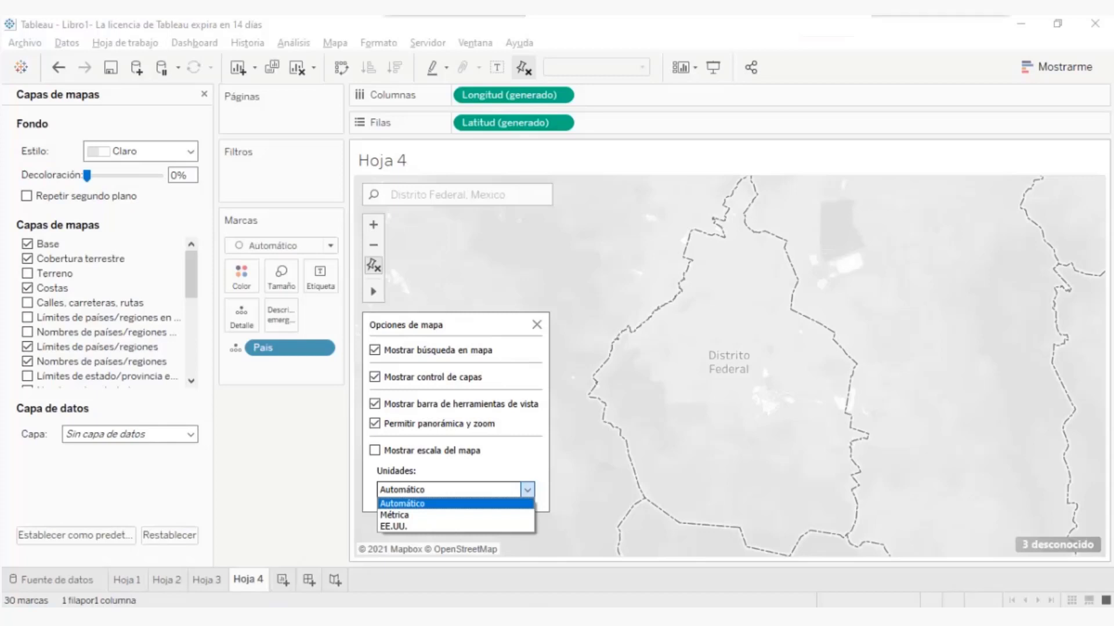
left_click_drag(625, 295, 773, 302)
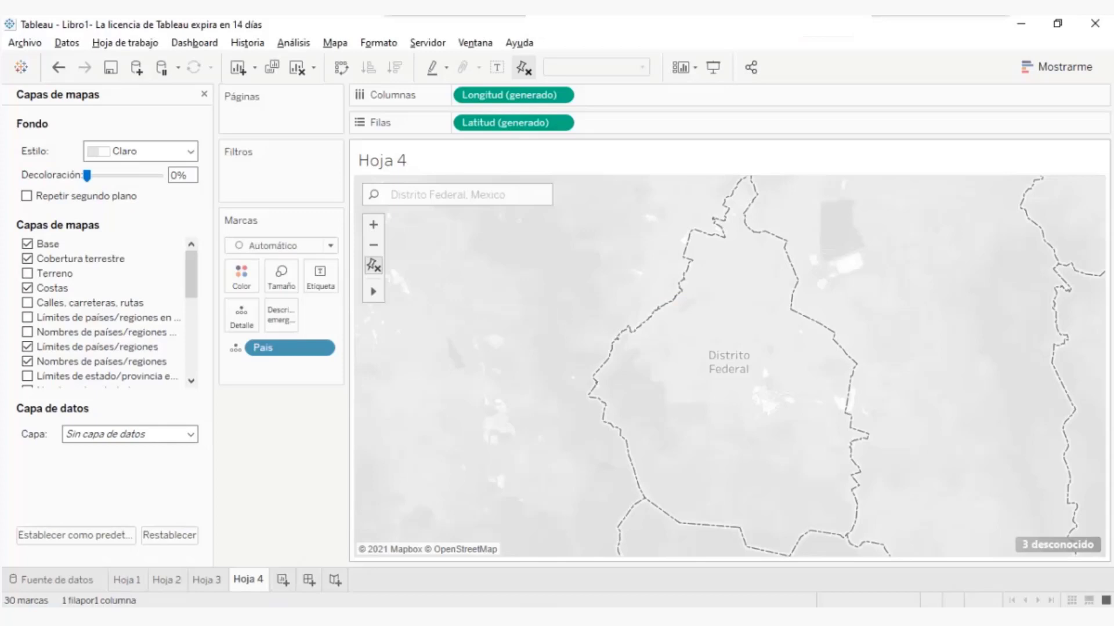
- Zoom the map out from Distrito Federal to an overview of Mexico, Central America and the Caribbean
scroll(649, 304, "up", 3)
scroll(649, 304, "down", 5)
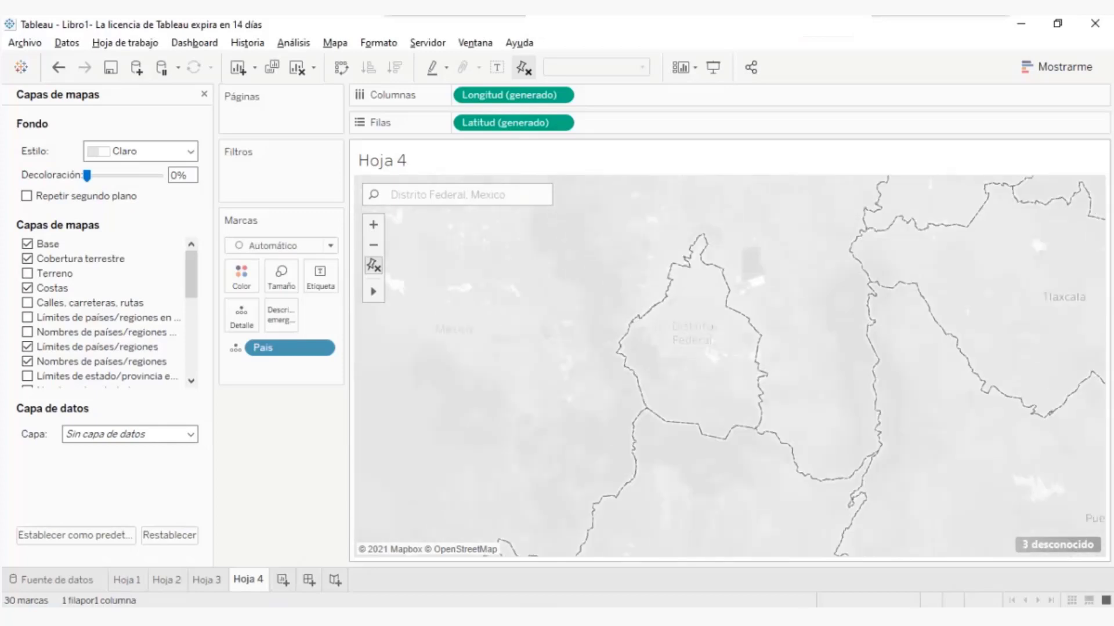
scroll(644, 302, "down", 3)
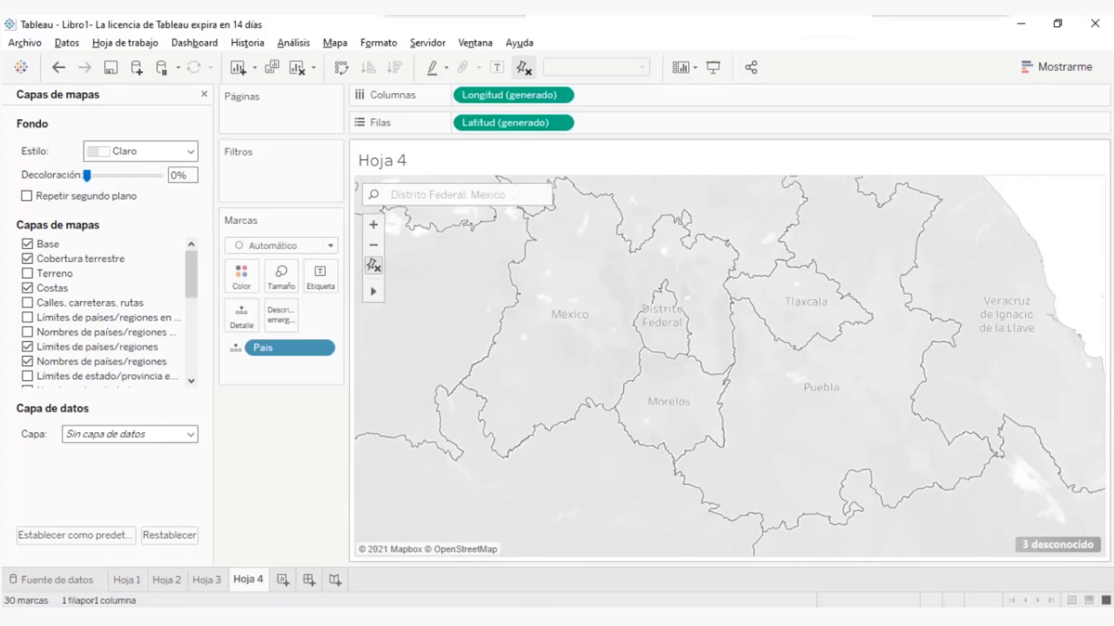
scroll(644, 302, "down", 5)
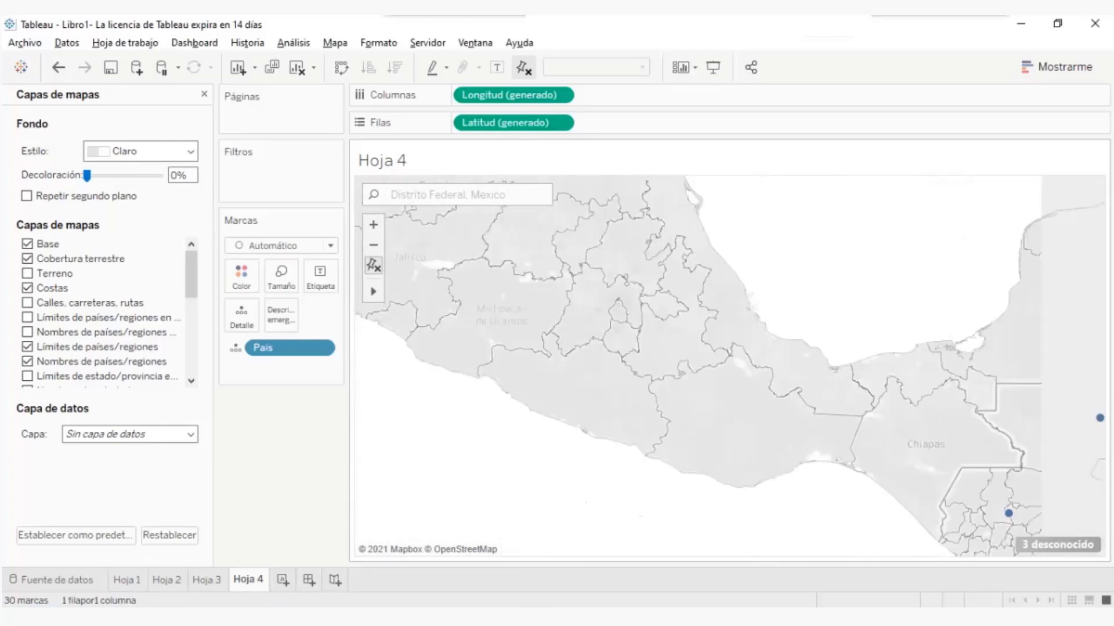
scroll(592, 309, "down", 2)
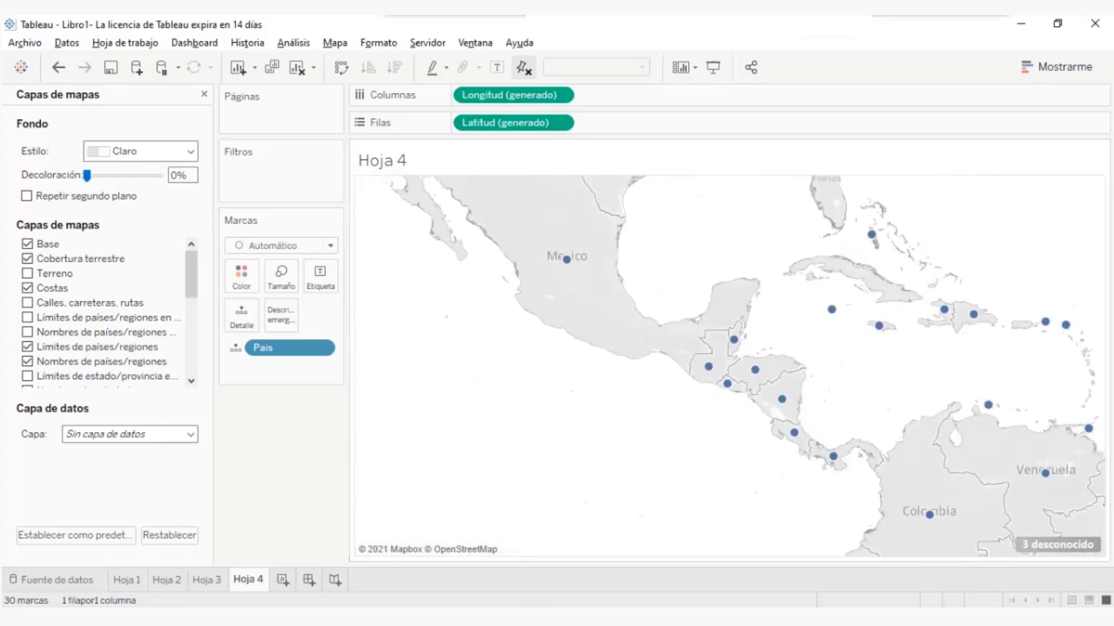
- Close the map layers settings and color the Hoja 4 countries by Importe Total Deuda Fmi
left_click(204, 94)
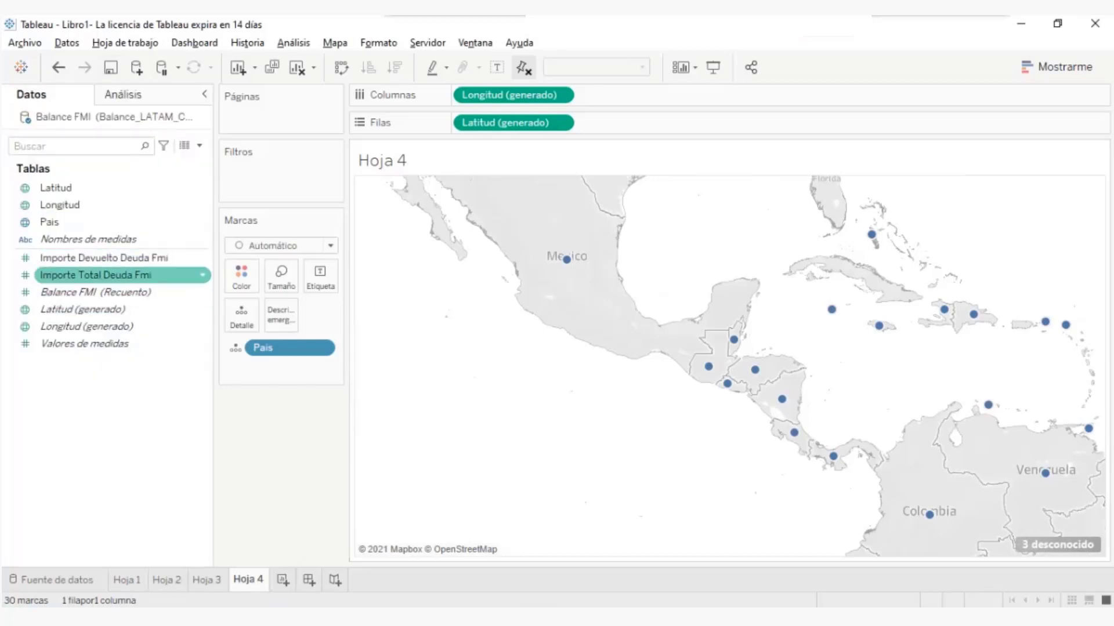
left_click_drag(96, 274, 242, 274)
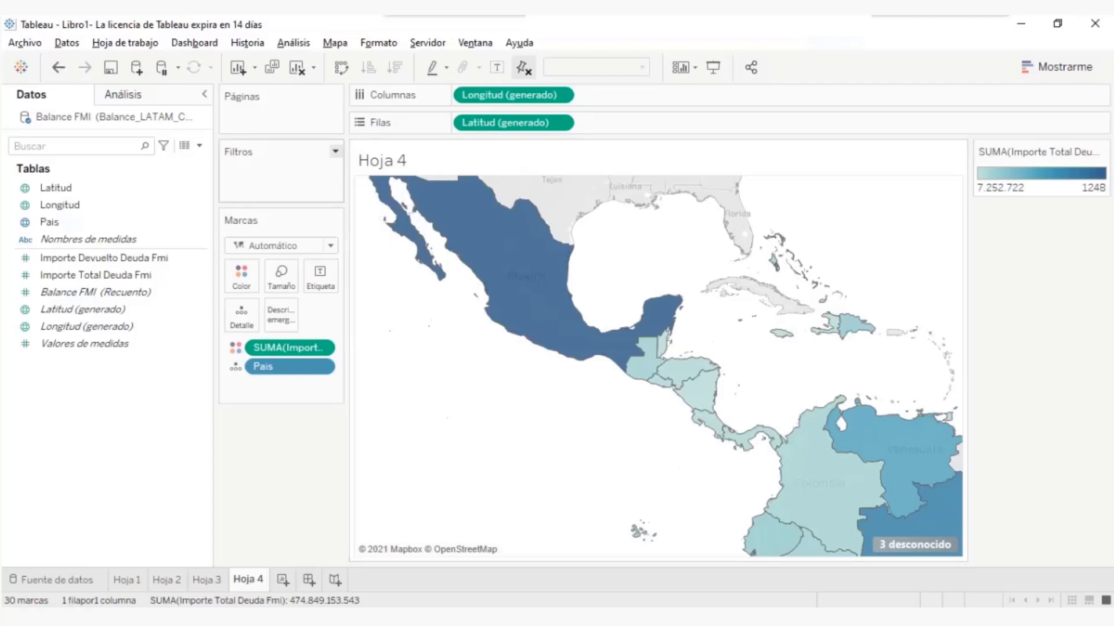
- In the map options for Hoja 4, try the Mostrar búsqueda en mapa setting by switching it off and on again
left_click(334, 43)
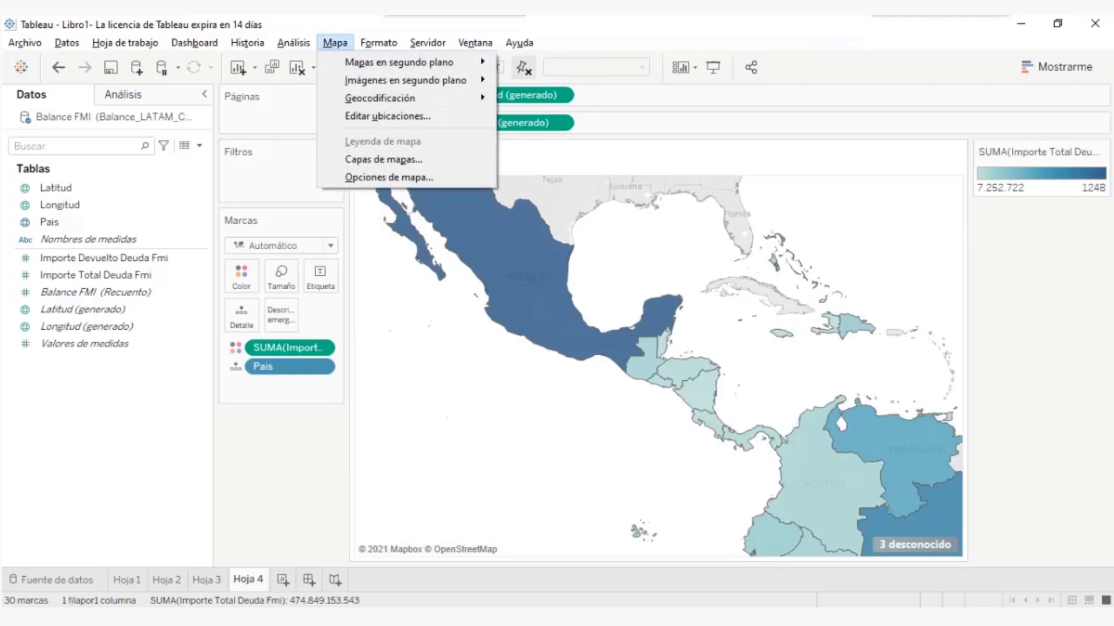
left_click(389, 178)
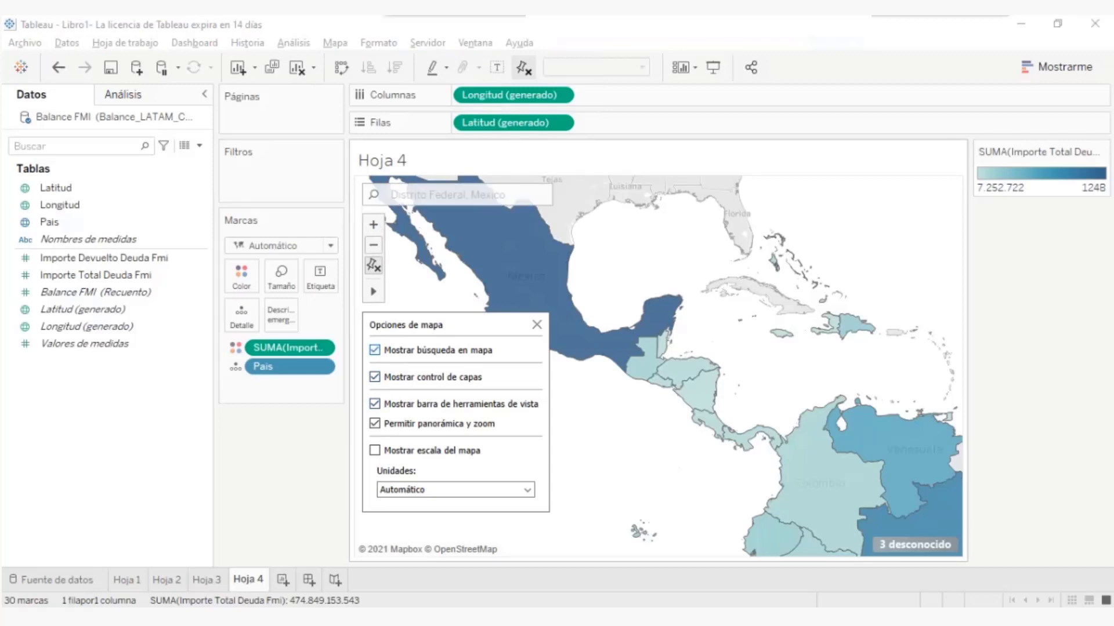
left_click(375, 350)
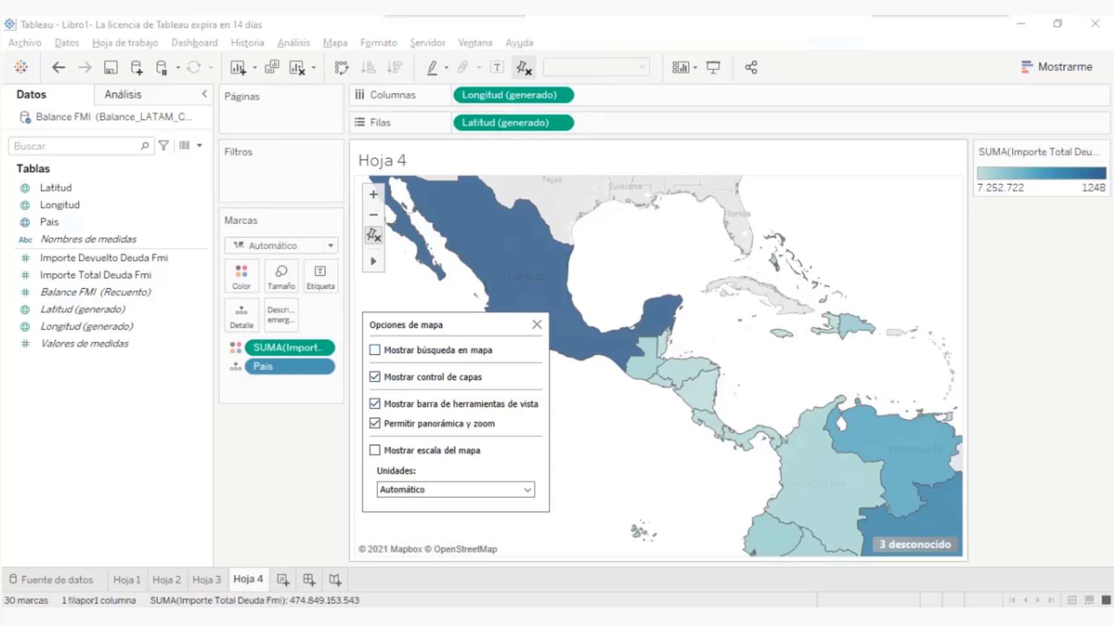
left_click(374, 350)
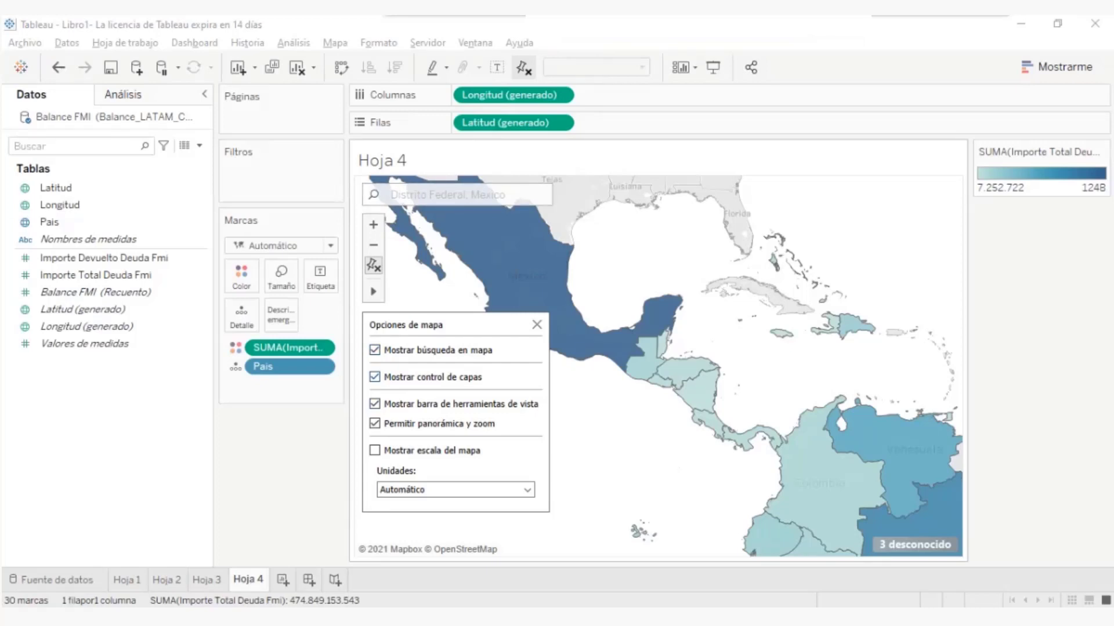
- Try the Mostrar control de capas and Permitir panorámica y zoom settings, leaving both enabled
left_click(374, 377)
left_click(375, 424)
left_click(375, 424)
left_click(374, 424)
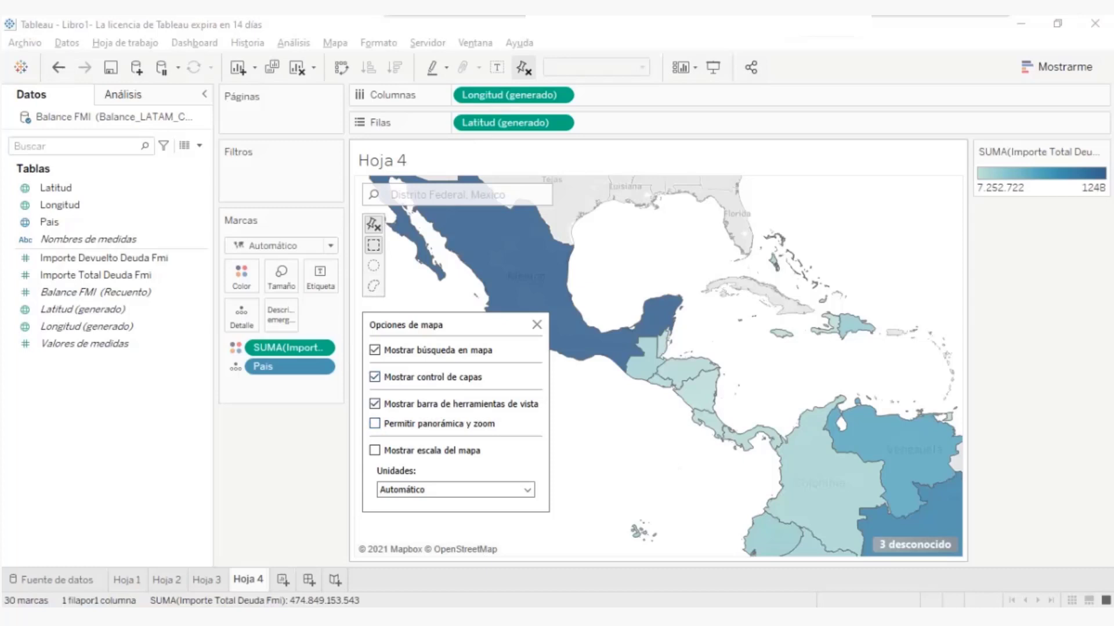
left_click(375, 424)
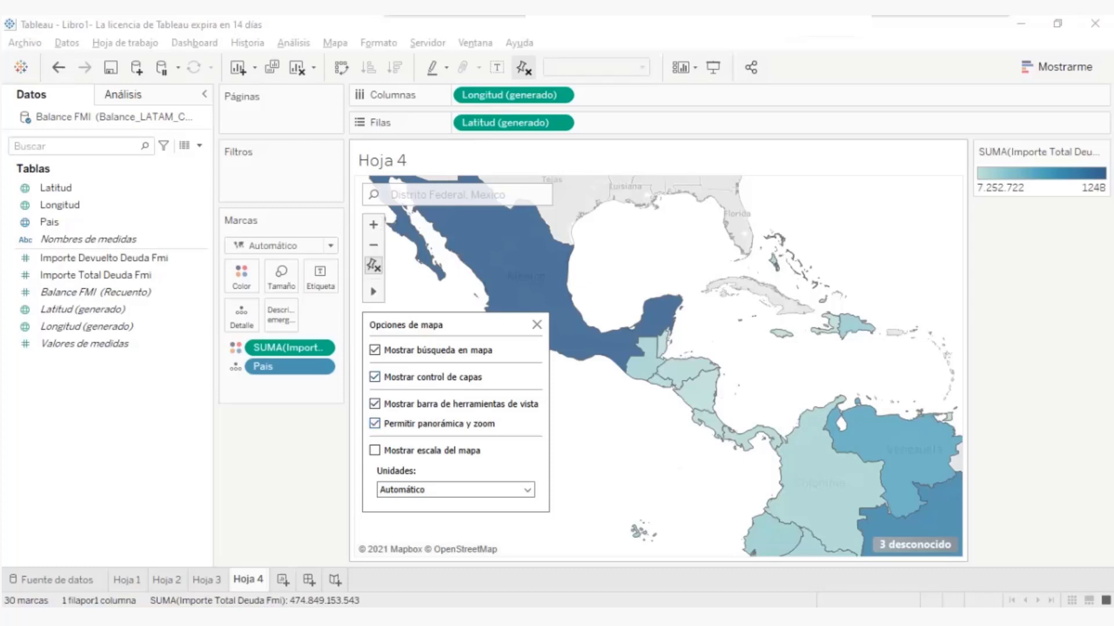
- Test zooming in and out on the map and select the Caribbean country marks from the Bahamas to the Dominican Republic
scroll(760, 334, "up", 5)
scroll(758, 325, "down", 5)
scroll(757, 296, "up", 3)
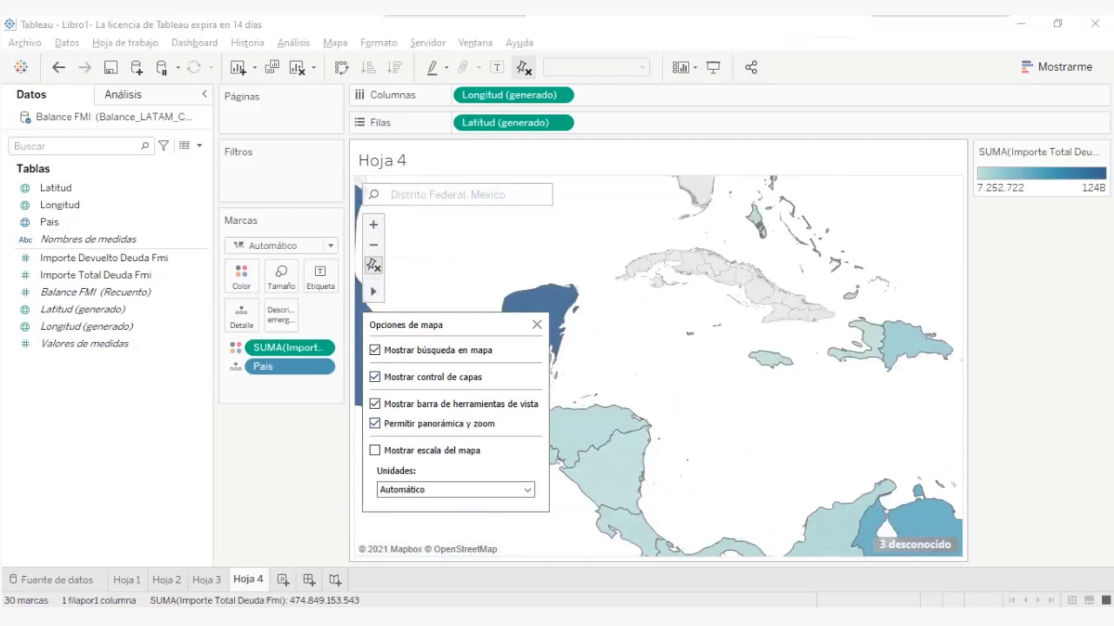
scroll(779, 276, "up", 3)
scroll(696, 316, "down", 6)
left_click_drag(703, 323, 794, 379)
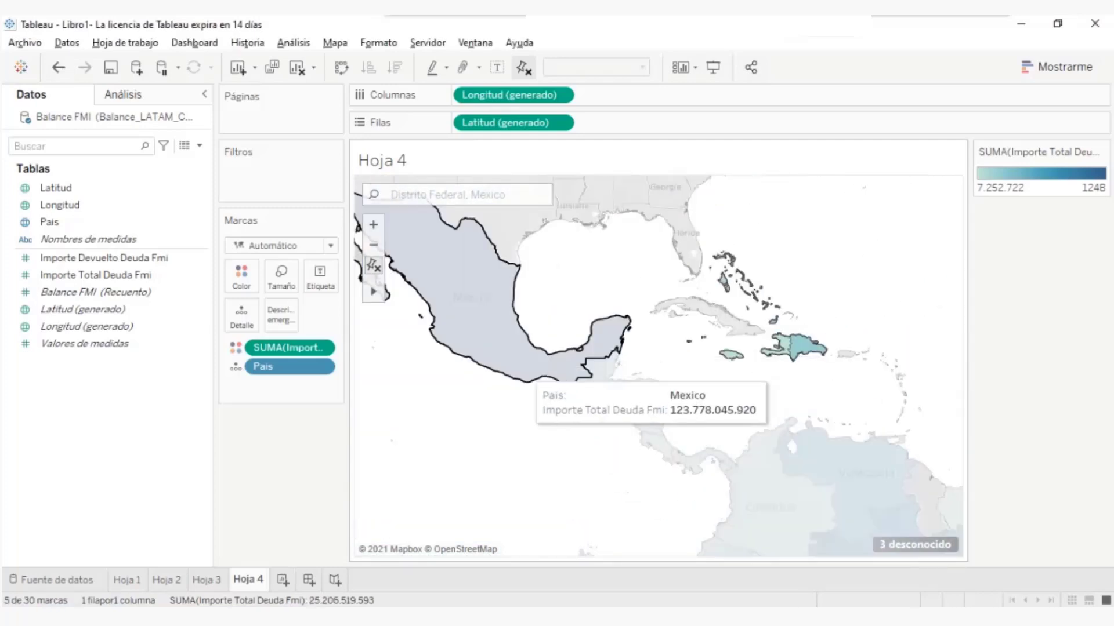
- Review the map options for Hoja 4 once more, close them unchanged, and zoom the map out to include South America
left_click(335, 43)
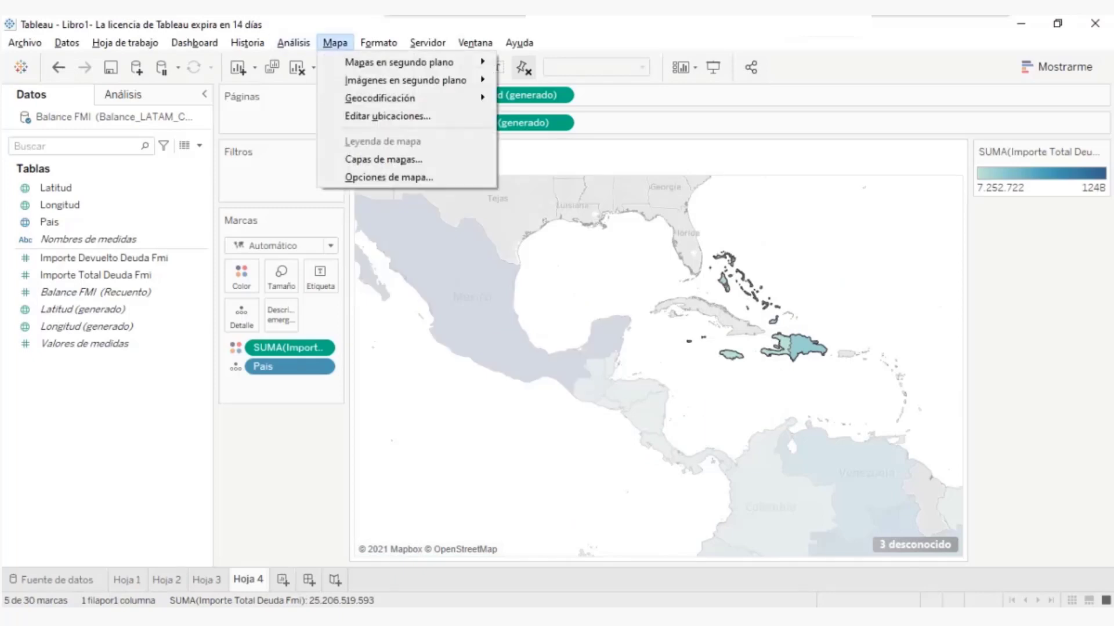
left_click(385, 176)
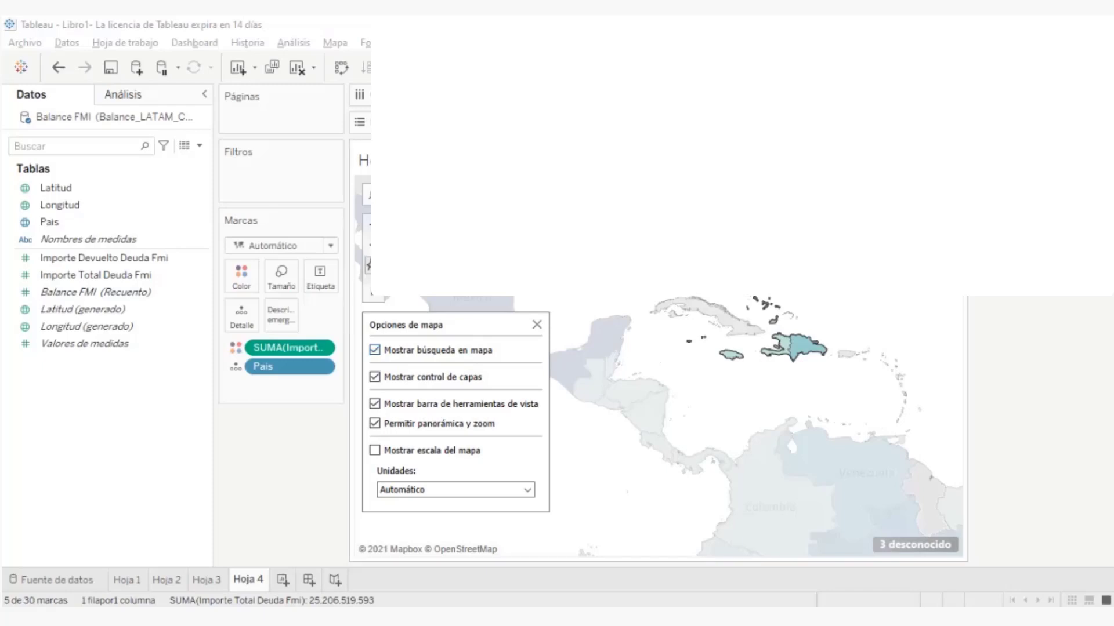
key("Escape")
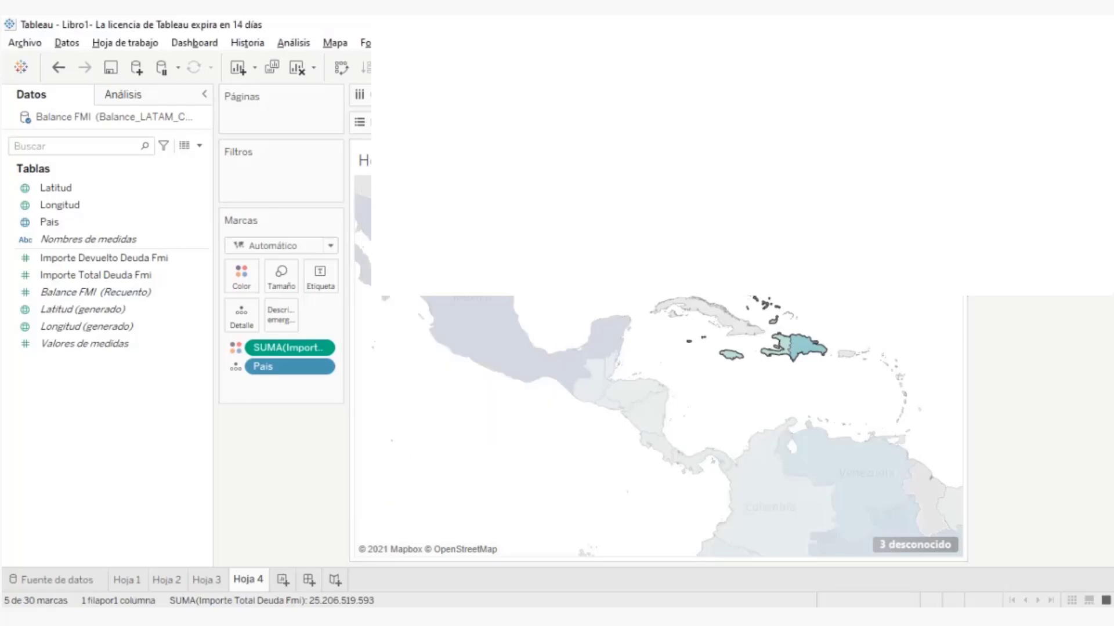
scroll(471, 412, "down", 3)
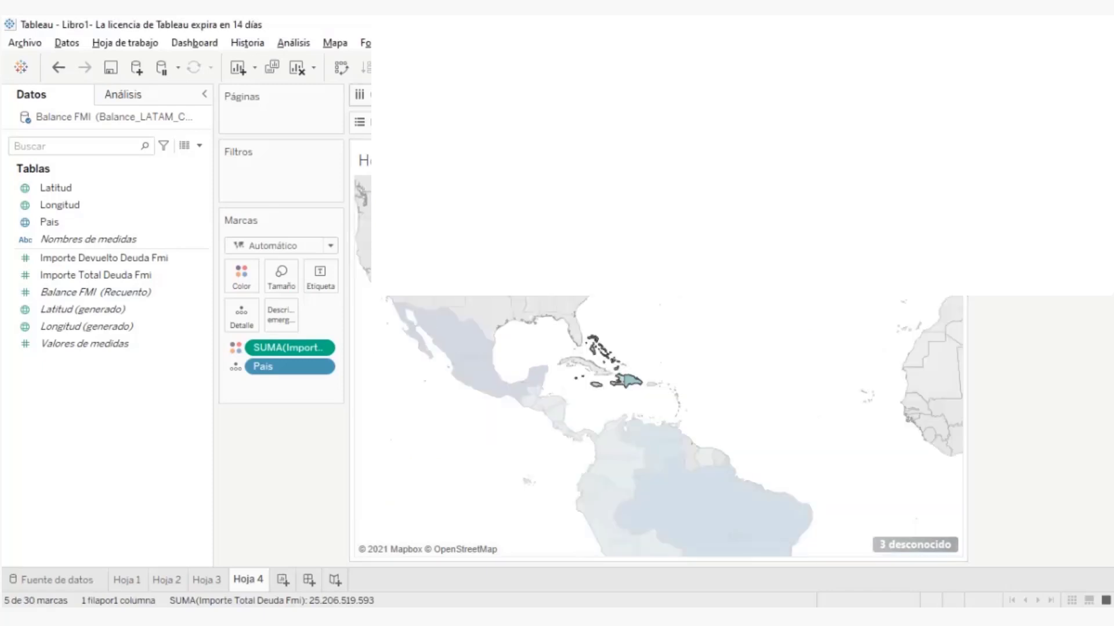